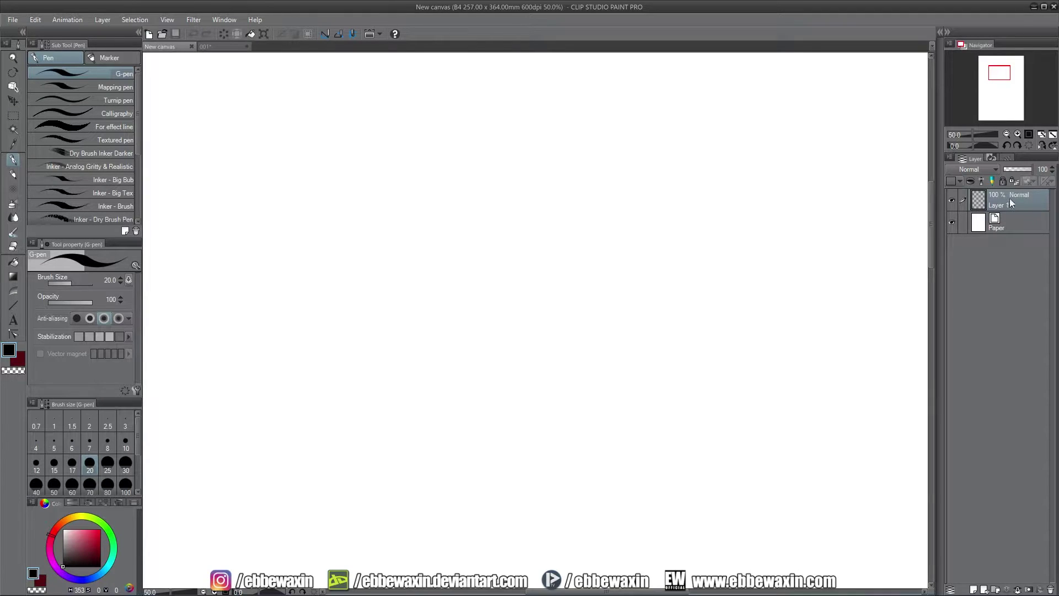
Step: Draw a curved partial circle outline in dark green on Layer 1 with the G-pen at brush size 100
left_click(22, 362)
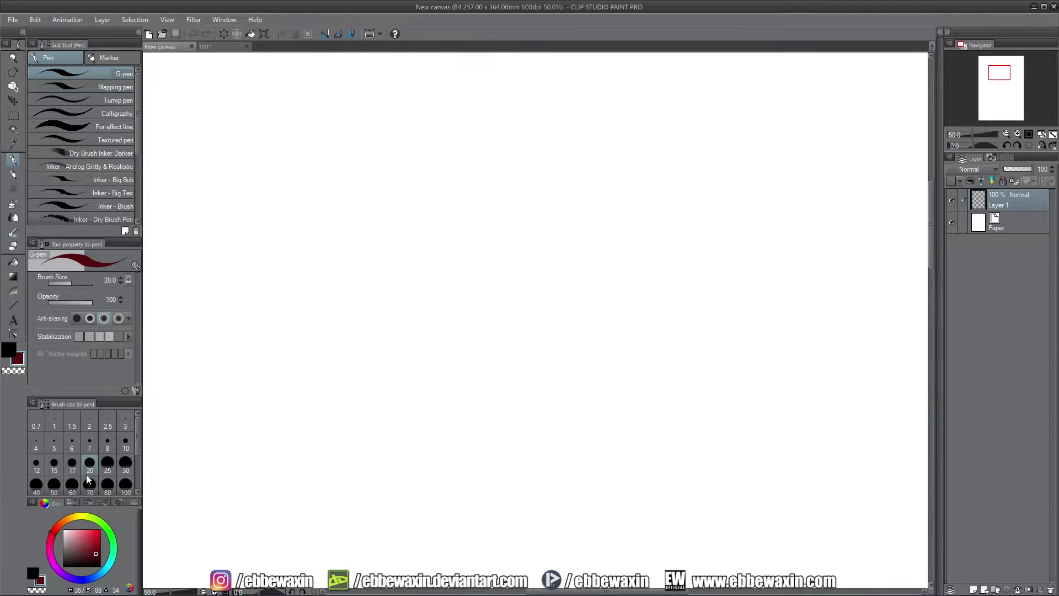
left_click(112, 536)
left_click(125, 485)
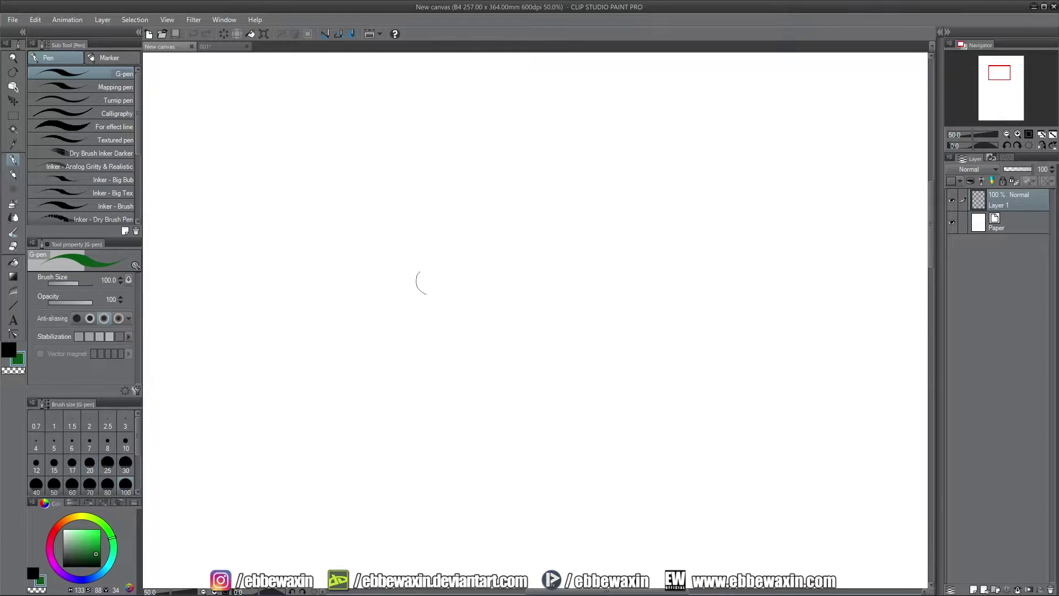
mouse_move(414, 264)
left_mouse_down()
mouse_move(401, 313)
mouse_move(440, 347)
left_mouse_up()
left_click_drag(426, 255, 466, 287)
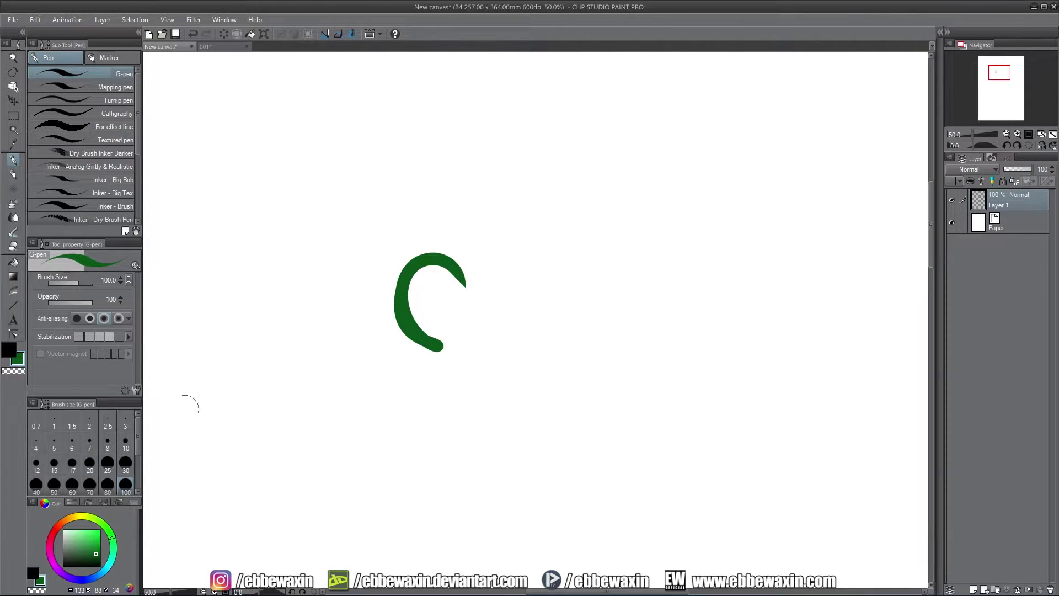
Step: Paint a large solid bright green circle over the dark green curve with the brush size at 300
left_click_drag(96, 543, 96, 532)
scroll(137, 466, "down", 1)
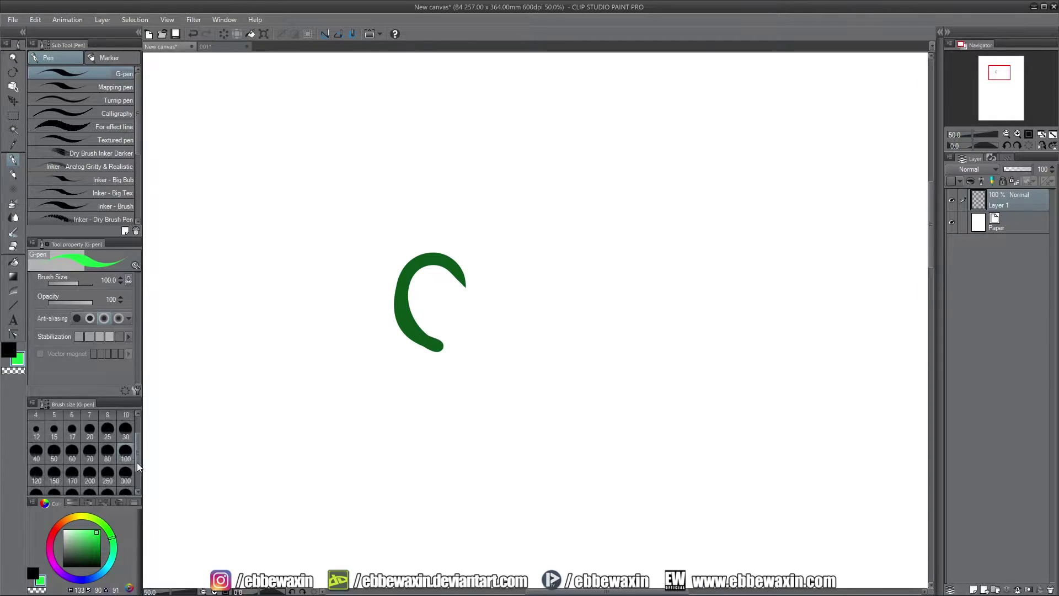
scroll(137, 466, "down", 1)
left_click(125, 473)
mouse_move(425, 330)
left_mouse_down()
mouse_move(397, 279)
mouse_move(414, 279)
mouse_move(444, 331)
mouse_move(398, 333)
mouse_move(485, 353)
mouse_move(510, 272)
mouse_move(419, 276)
left_mouse_up()
Step: Rename the layer holding the green circle to "green"
double_click(1000, 205)
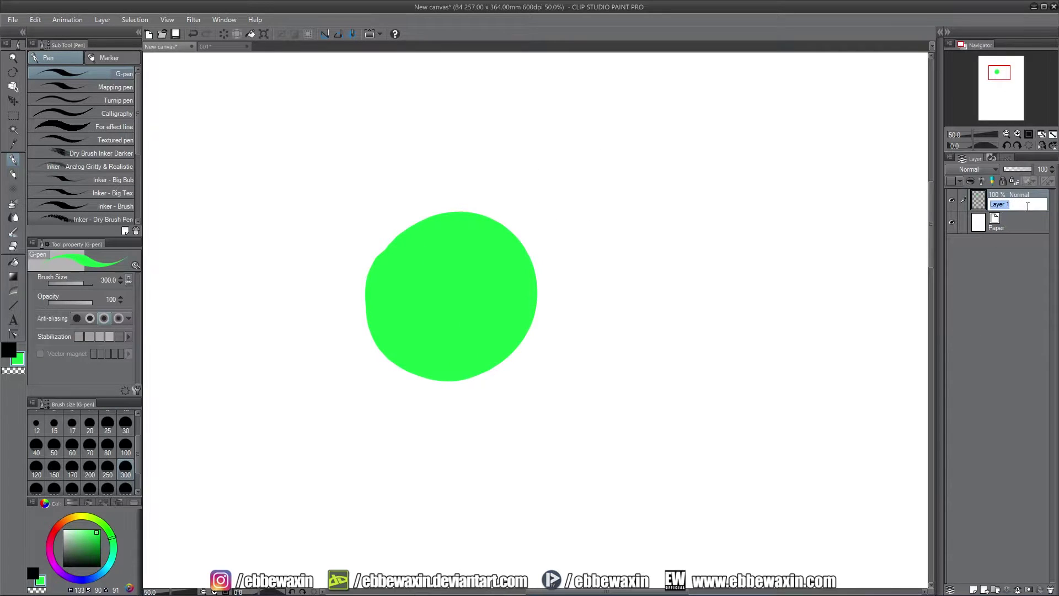
type("green")
key("Return")
Step: Add a new raster layer above the green layer and name it "red"
left_click(974, 589)
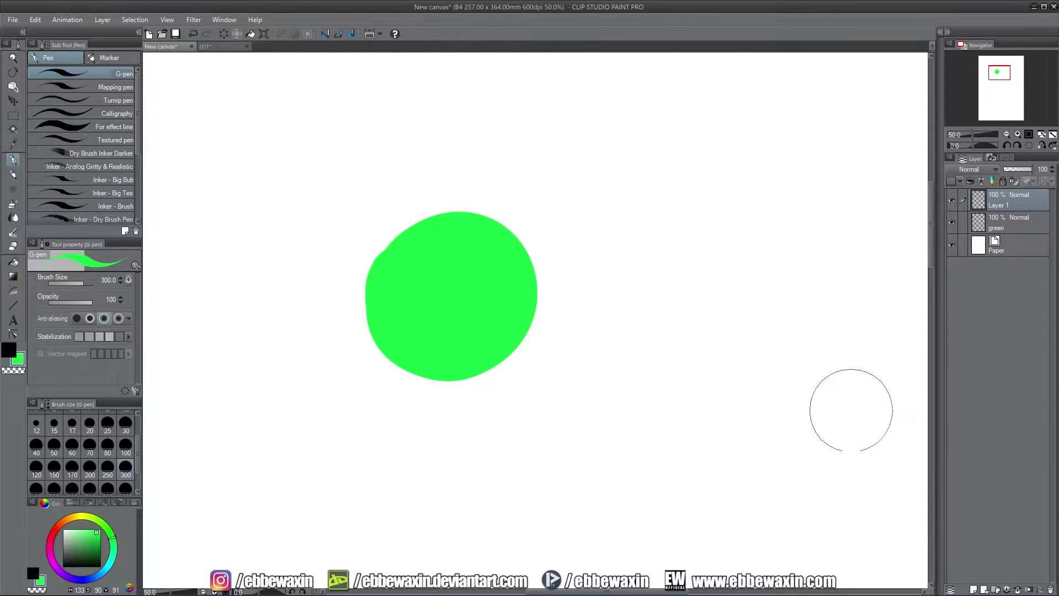
double_click(1001, 204)
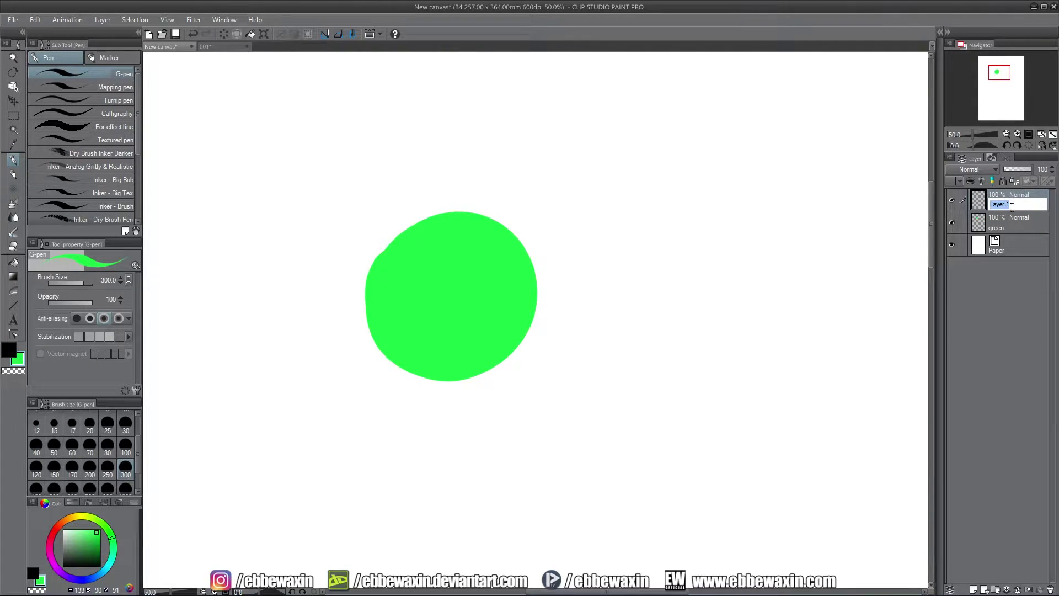
type("red")
key("Return")
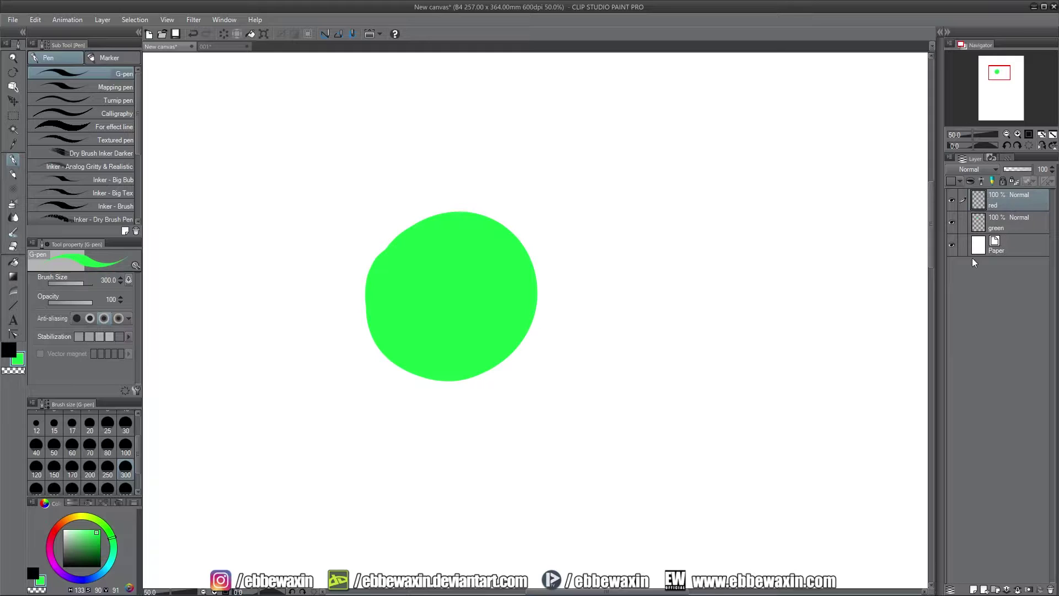
Step: Paint a smaller solid red circle on the red layer, overlapping the right edge of the green circle
left_click(10, 352)
left_click(52, 530)
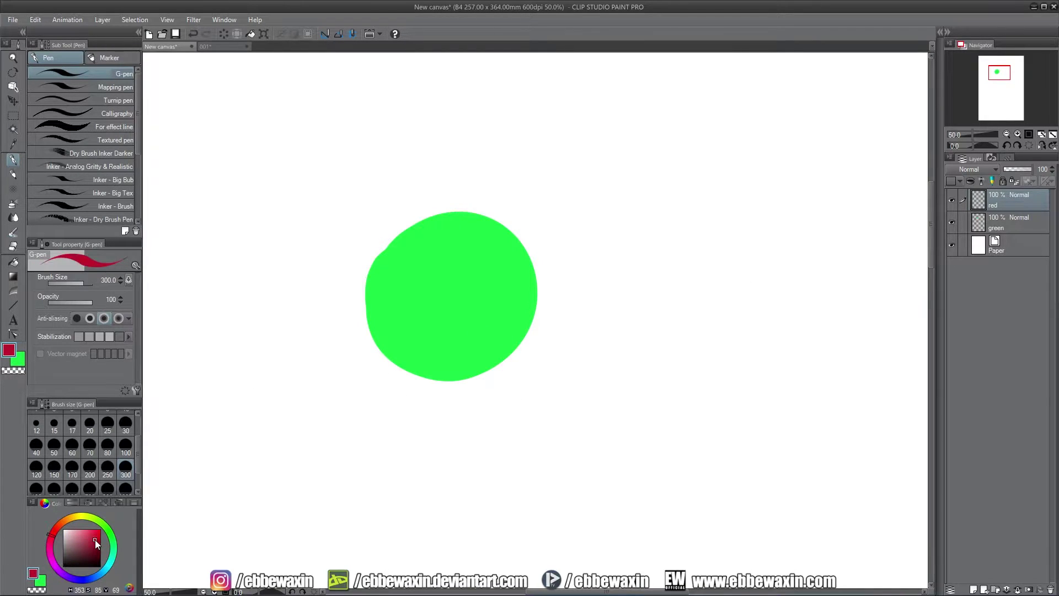
left_click(95, 538)
left_click(98, 539)
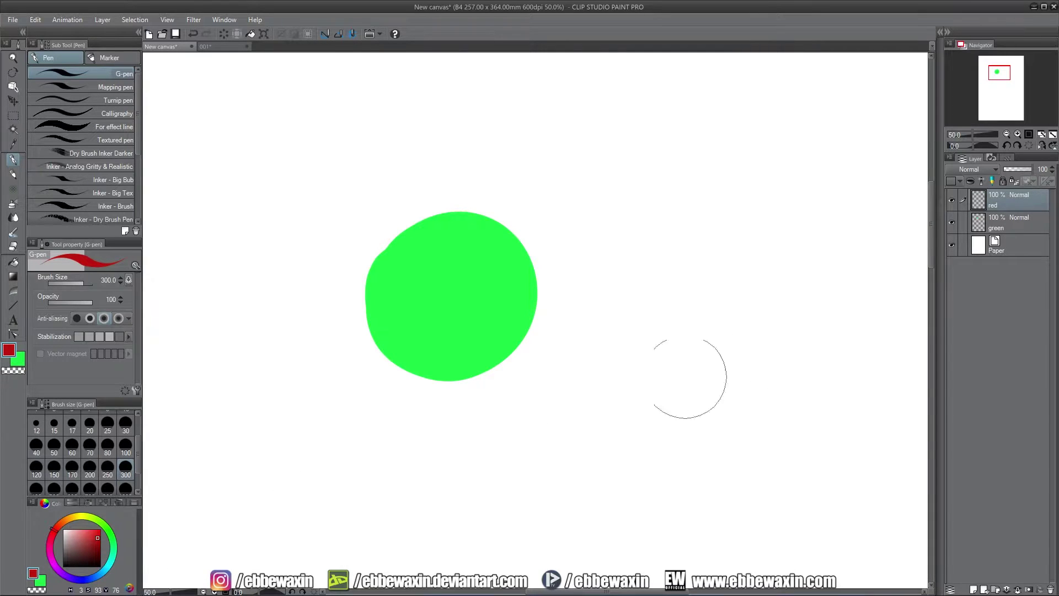
left_click_drag(529, 286, 552, 278)
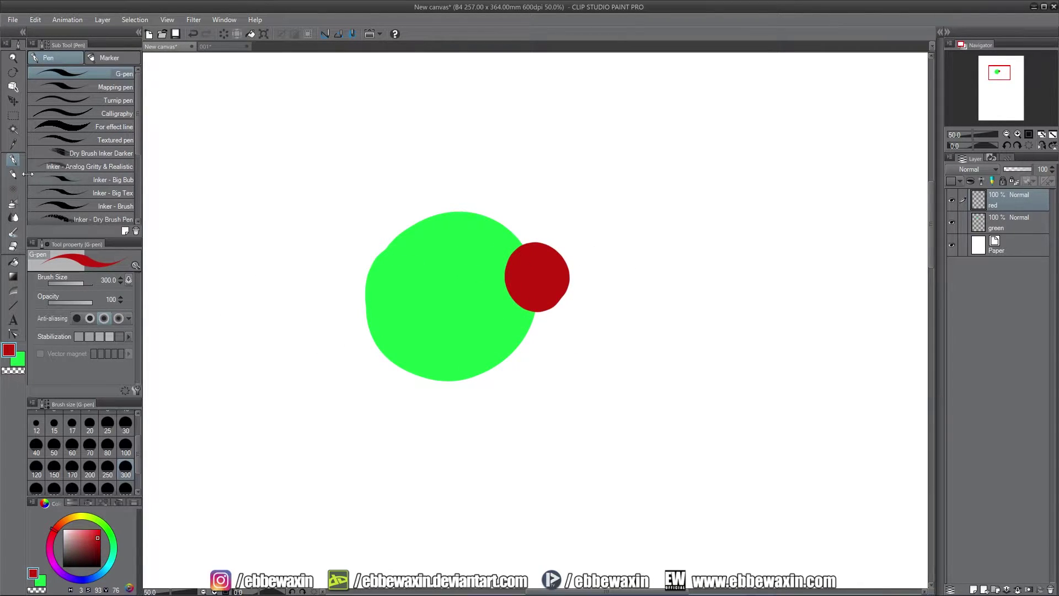
Step: Draw a thin flat sheet in black at brush size 15 beside the green circle and label it "paper"
left_click_drag(90, 544, 54, 554)
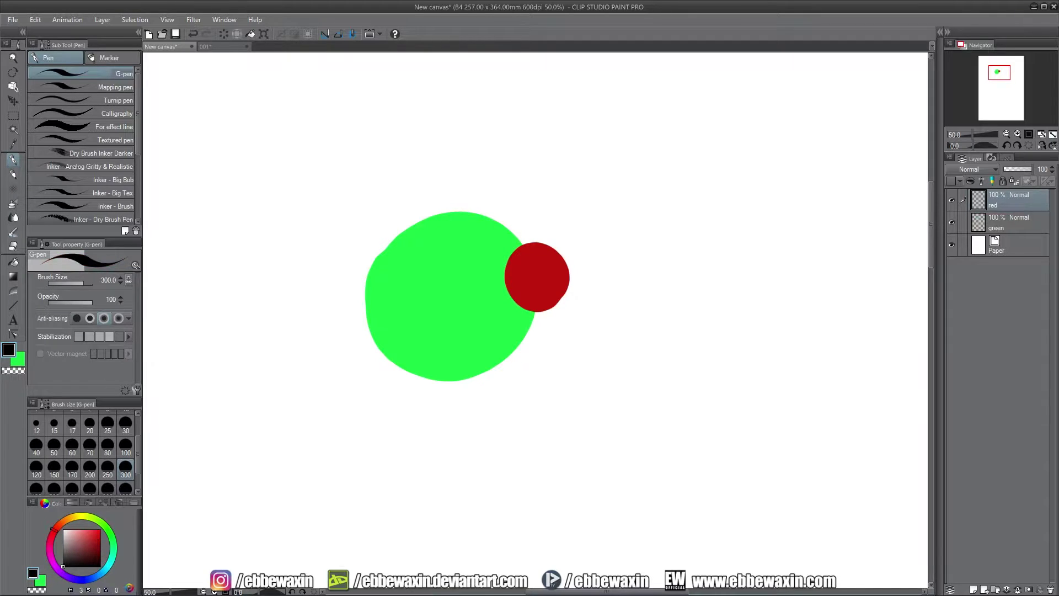
left_click(54, 423)
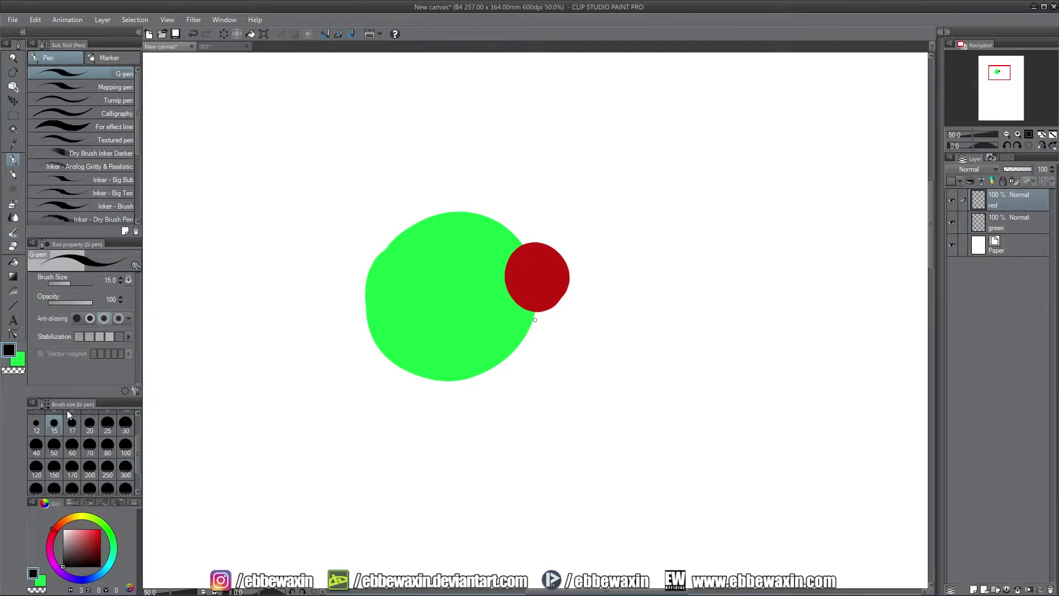
left_click_drag(200, 245, 272, 250)
left_click_drag(202, 247, 299, 245)
mouse_move(309, 241)
left_mouse_down()
mouse_move(309, 253)
mouse_move(324, 254)
mouse_move(346, 240)
left_mouse_up()
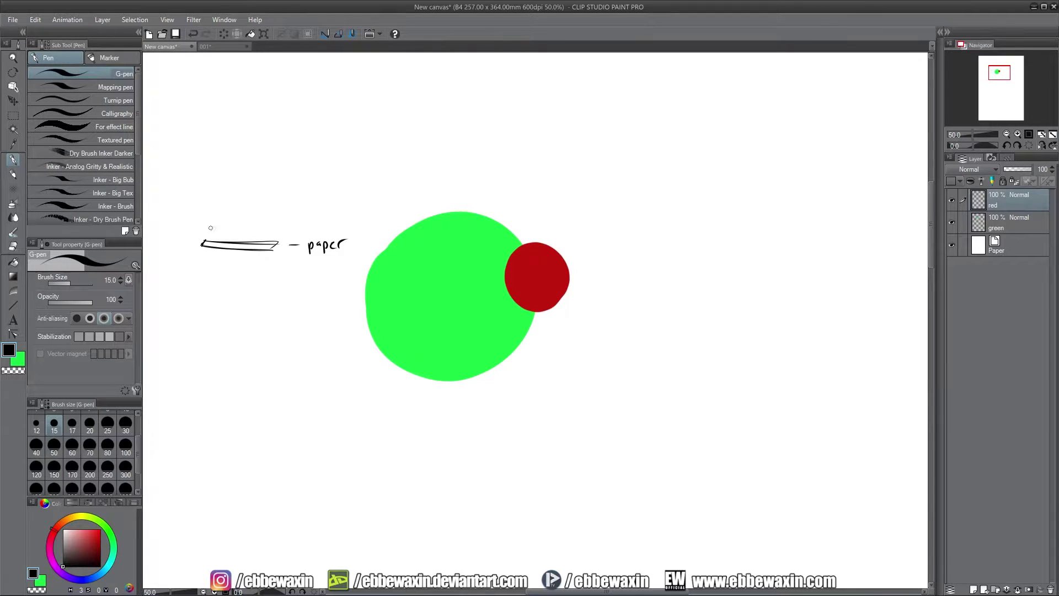
Step: Draw two more flat sheets stacked above the paper sheet, labelled "green" and "red"
mouse_move(211, 228)
left_mouse_down()
mouse_move(280, 230)
mouse_move(211, 224)
mouse_move(336, 225)
left_mouse_up()
left_click_drag(339, 226, 345, 224)
left_click_drag(217, 208, 284, 208)
left_click_drag(218, 208, 333, 195)
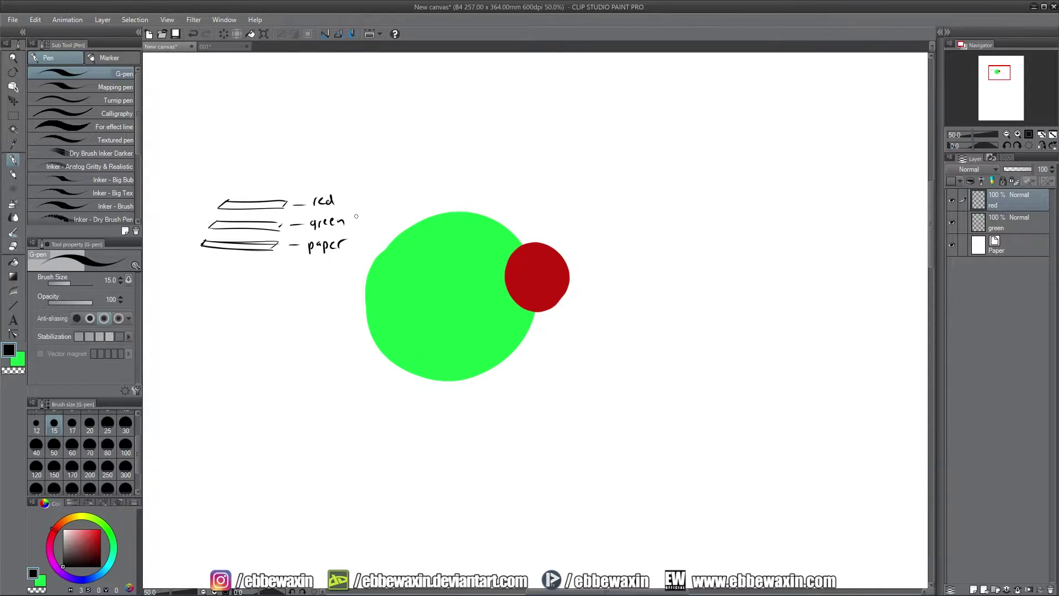
Step: Draw a downward arrow above the sheet stack and mark the green and red sheets with spots in their colors
mouse_move(250, 126)
left_mouse_down()
mouse_move(251, 185)
mouse_move(263, 167)
left_mouse_up()
left_click(20, 362)
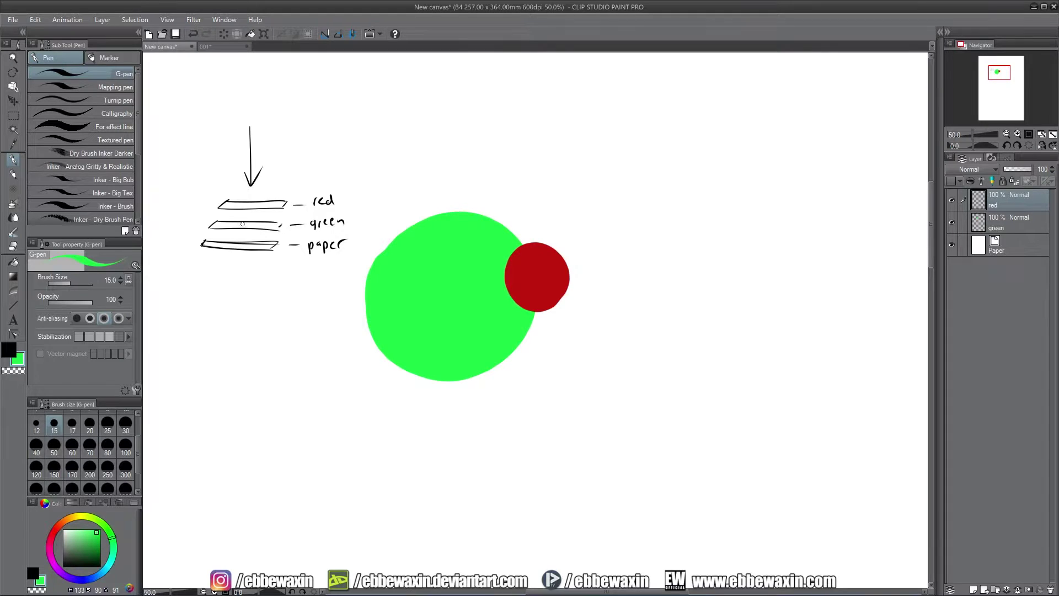
left_click_drag(242, 223, 251, 225)
left_click(520, 262, "alt")
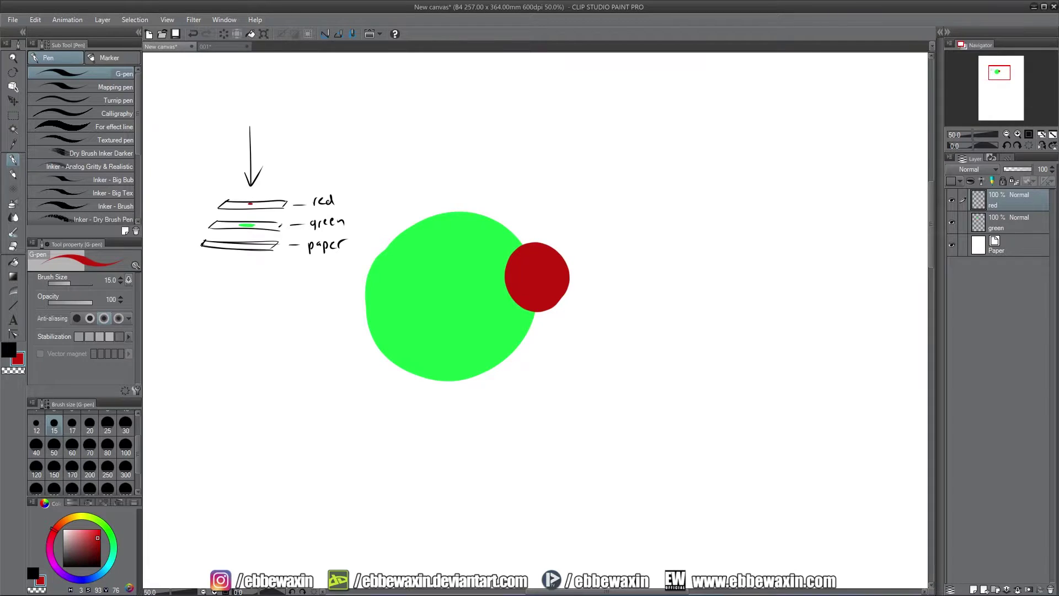
Step: Draw a red frame around both circles and undo it, and marquee-select the sheet diagram and deselect it
mouse_move(354, 191)
left_mouse_down()
mouse_move(355, 213)
mouse_move(556, 420)
mouse_move(595, 180)
mouse_move(354, 190)
left_mouse_up()
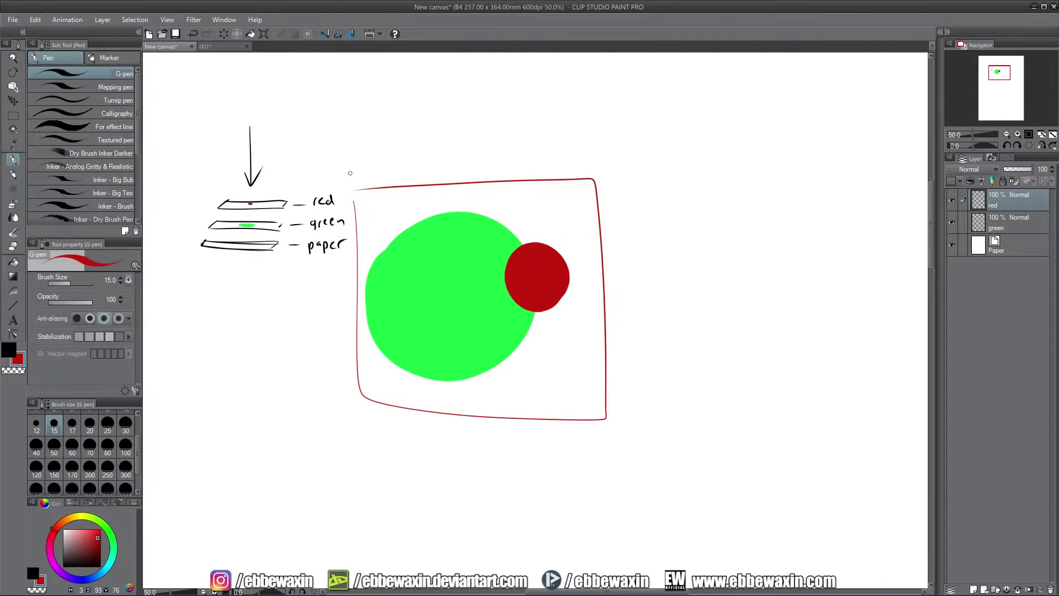
key("ctrl+z")
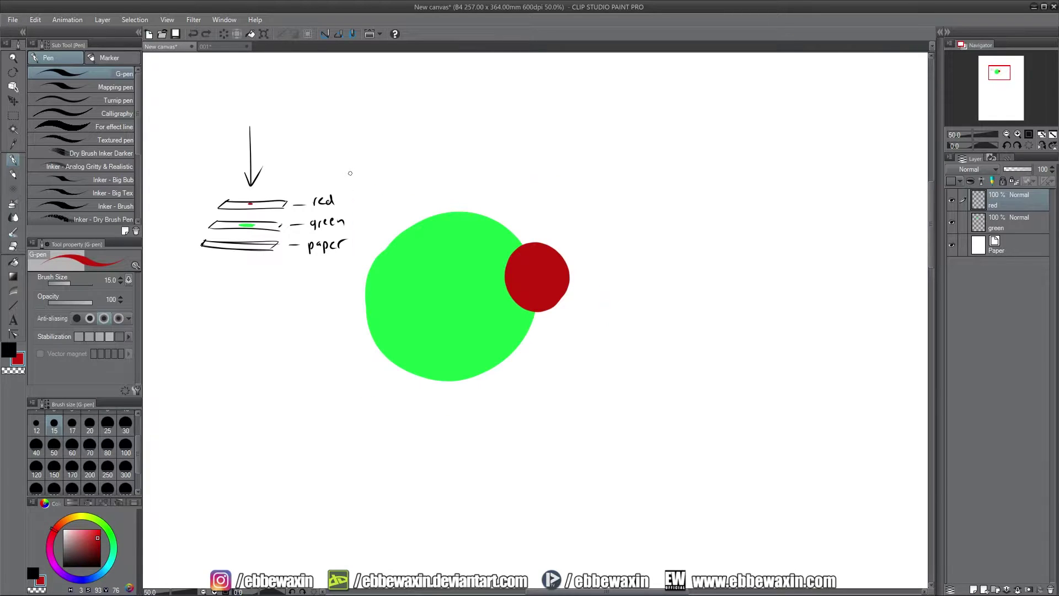
left_click(13, 115)
left_click_drag(158, 94, 354, 275)
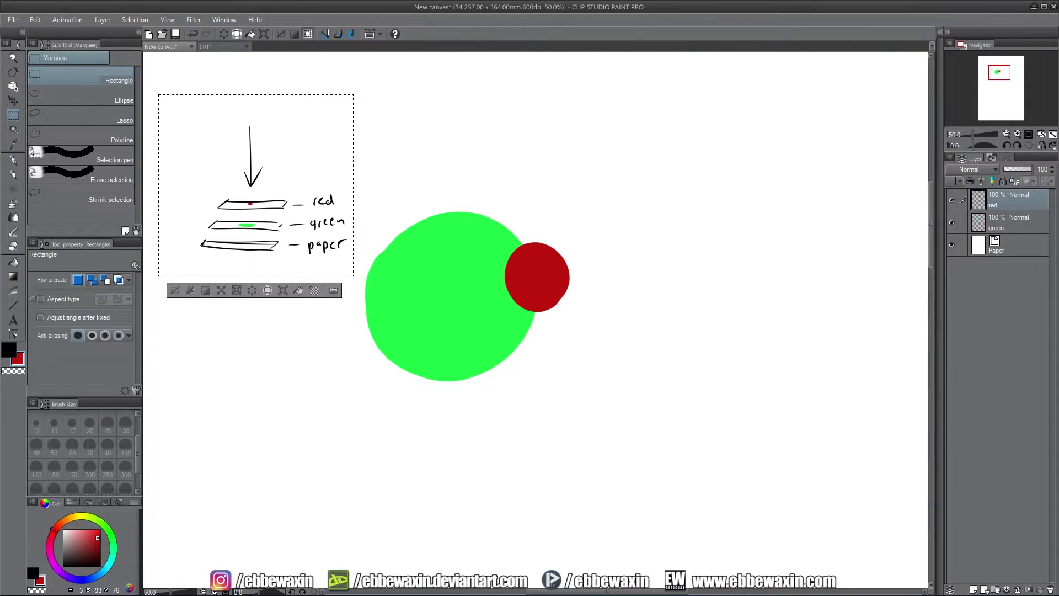
left_click(184, 65)
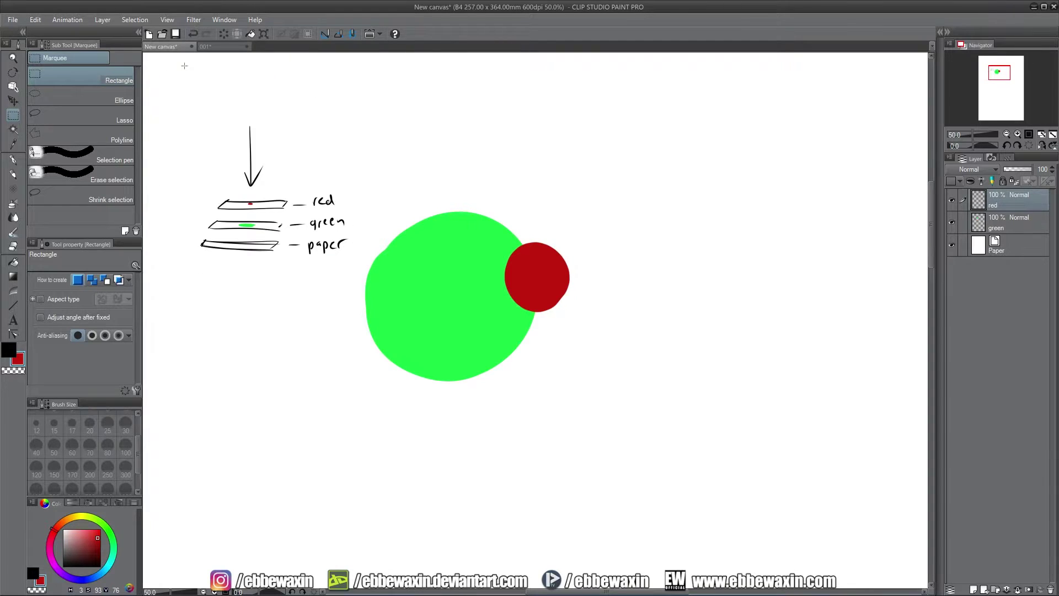
Step: Clip the red layer to the green layer below it
right_click(1005, 195)
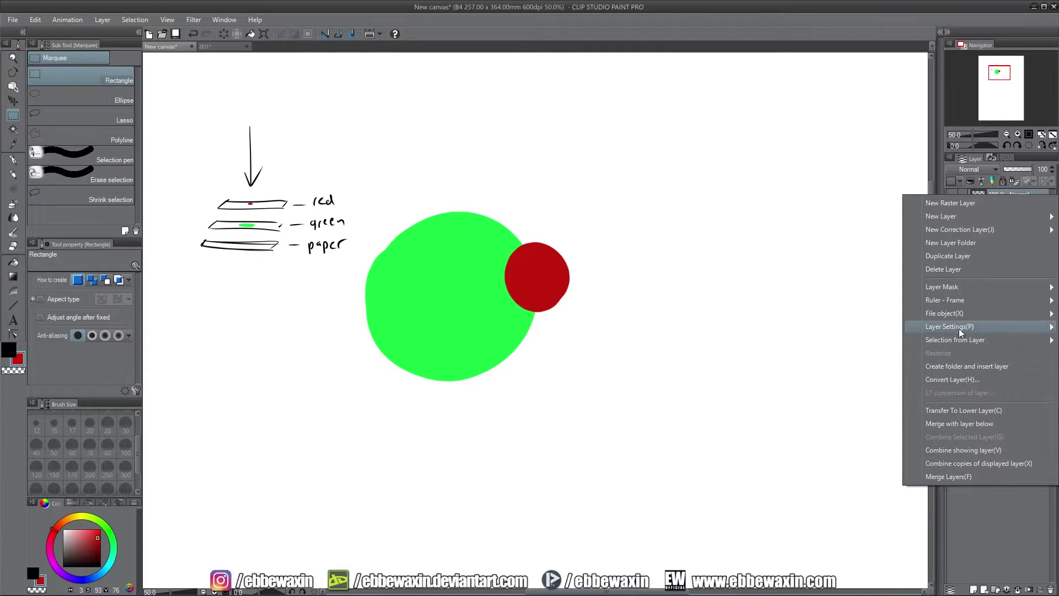
mouse_move(961, 331)
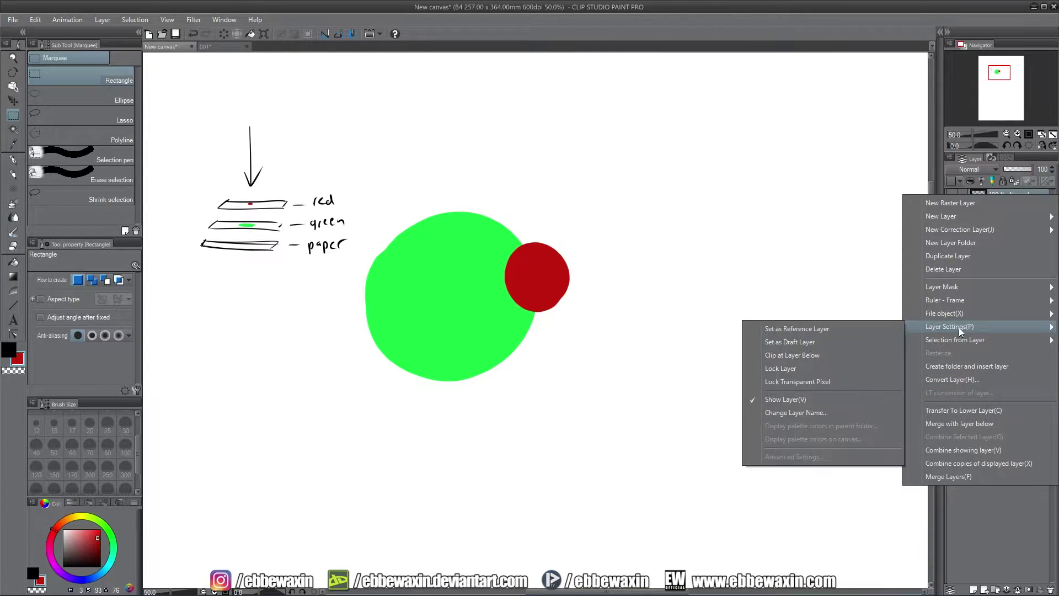
left_click(809, 356)
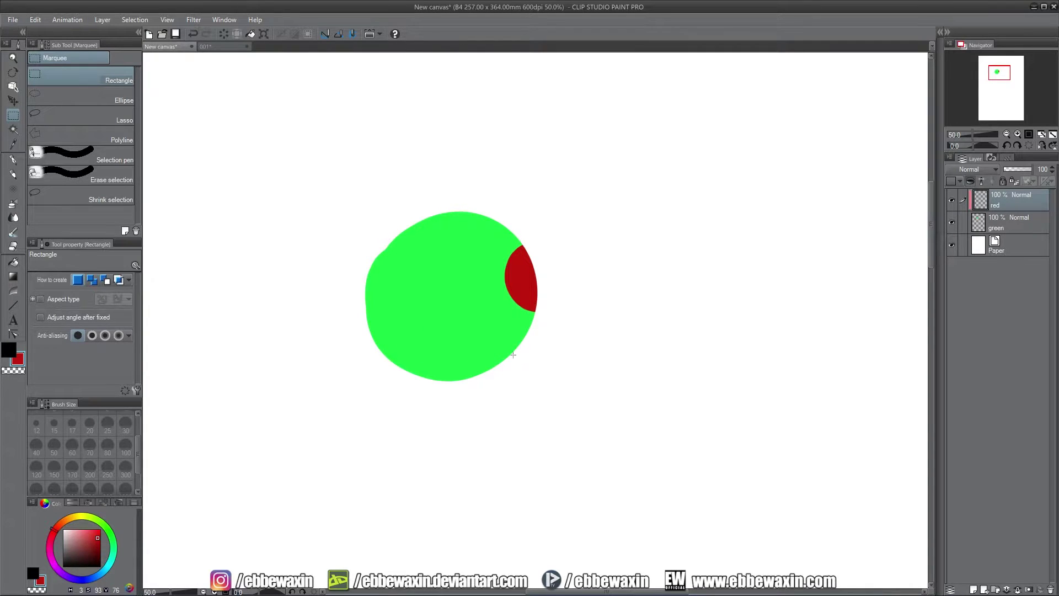
Step: Extend the green shape on the green layer around the red circle, using the sampled green at brush size 200
left_click(1005, 225)
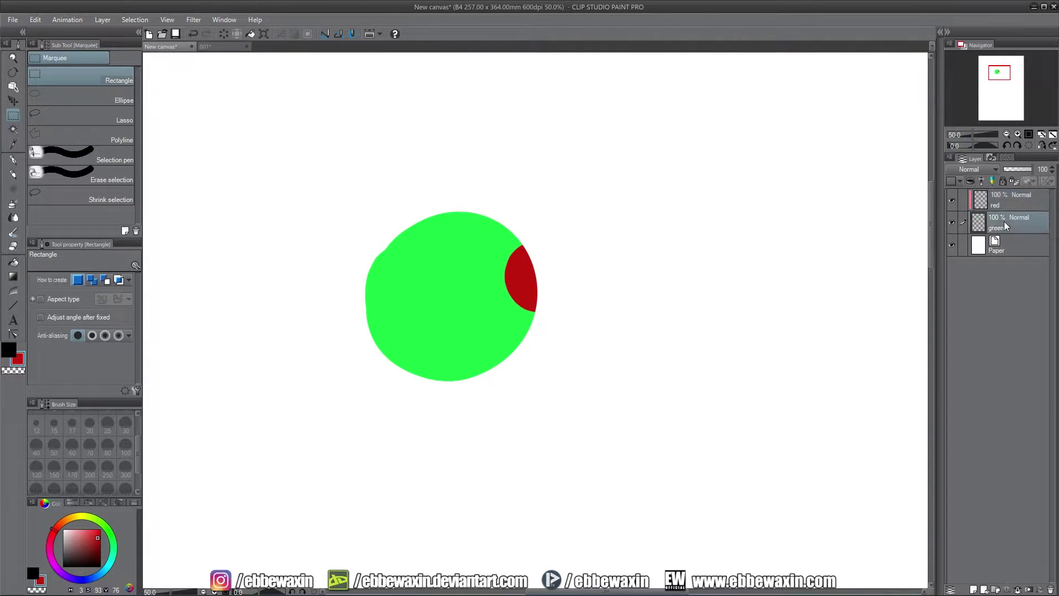
left_click(382, 263, "alt")
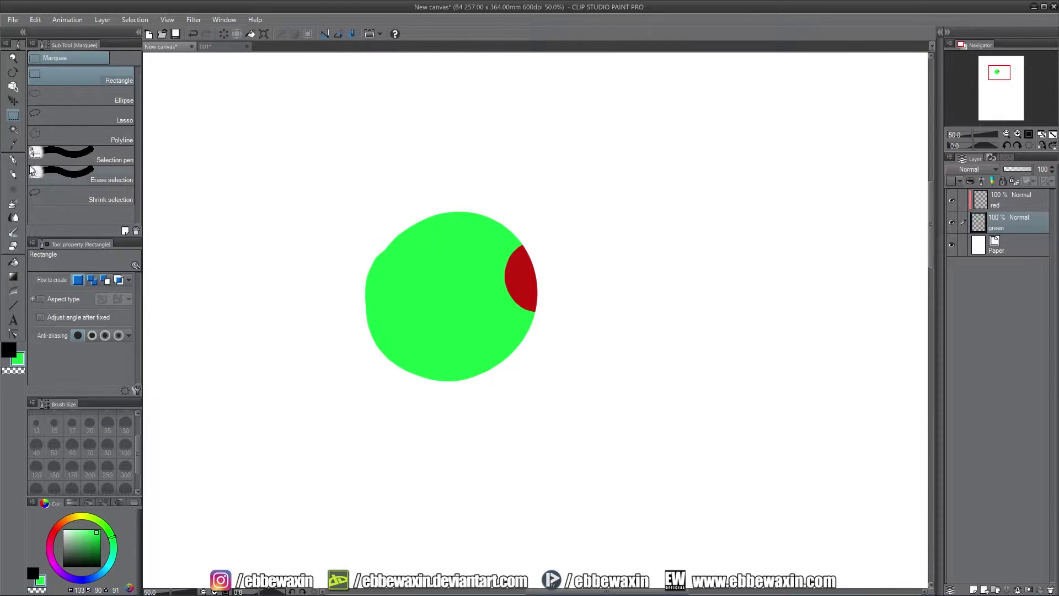
key("p")
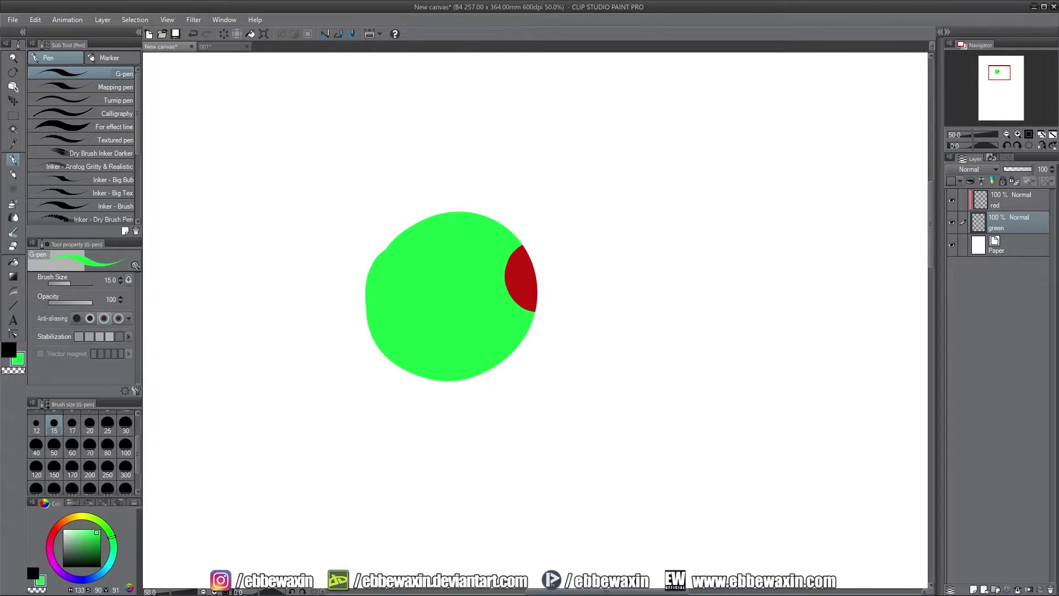
left_click(126, 446)
left_click(90, 468)
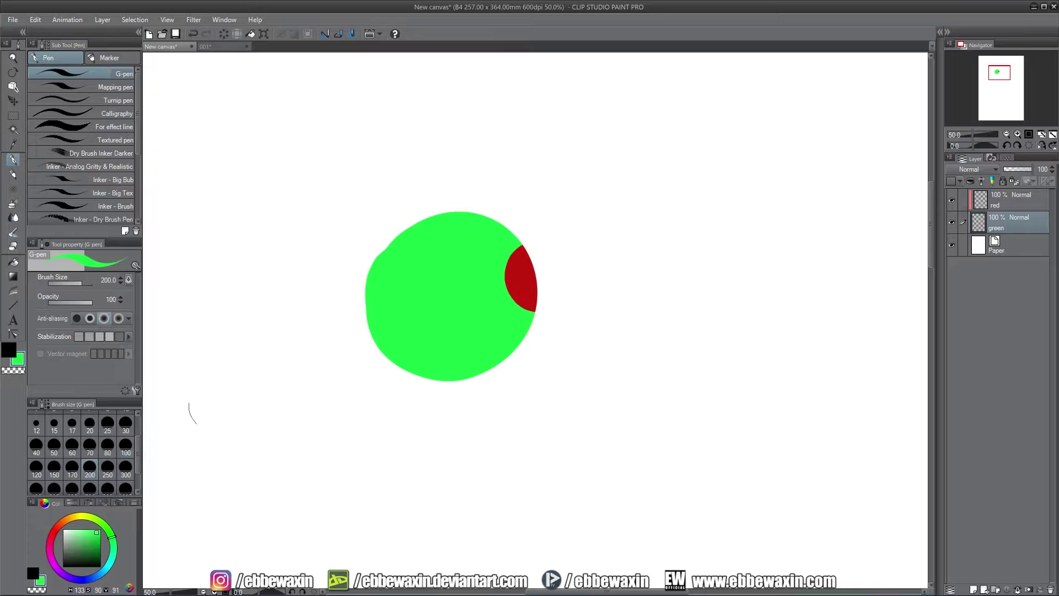
mouse_move(525, 267)
left_mouse_down()
mouse_move(545, 251)
mouse_move(535, 237)
mouse_move(565, 241)
mouse_move(577, 259)
mouse_move(565, 296)
mouse_move(539, 276)
left_mouse_up()
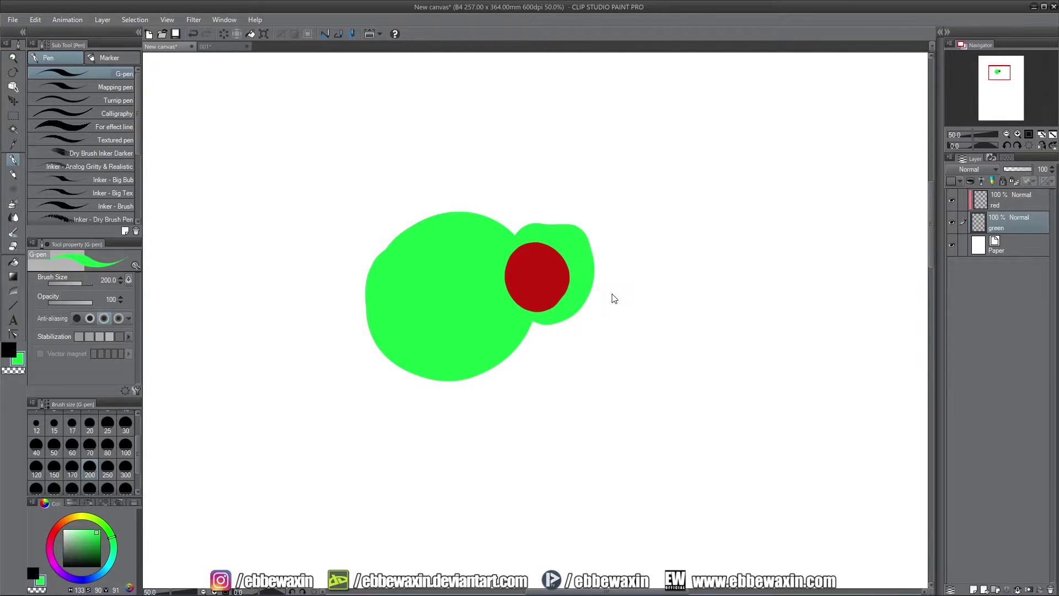
Step: Undo the added green paint and the clipping of the red layer, keeping the green layer from being cut
key("ctrl+x")
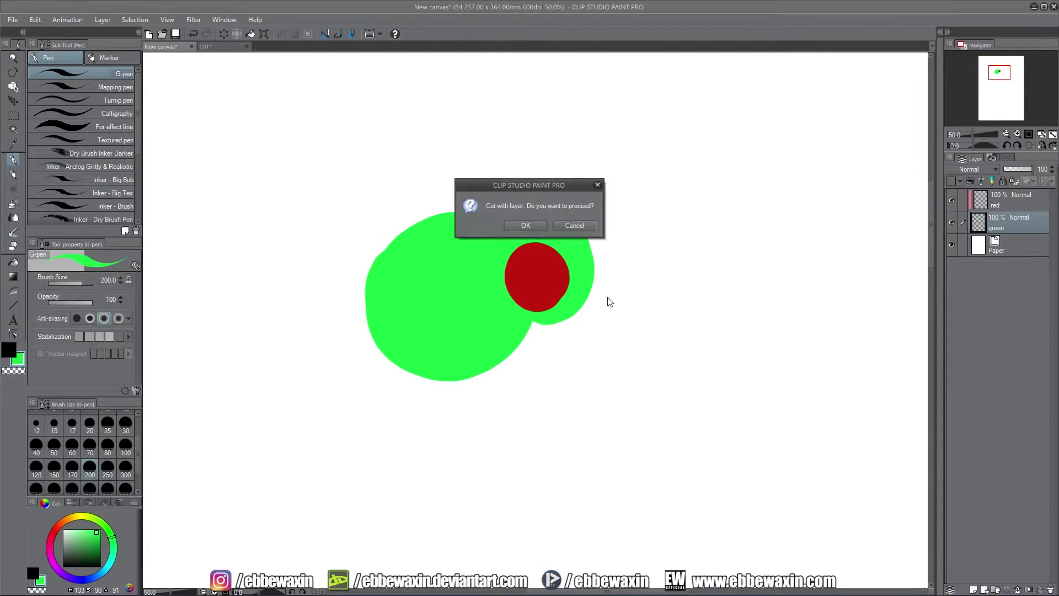
left_click(571, 226)
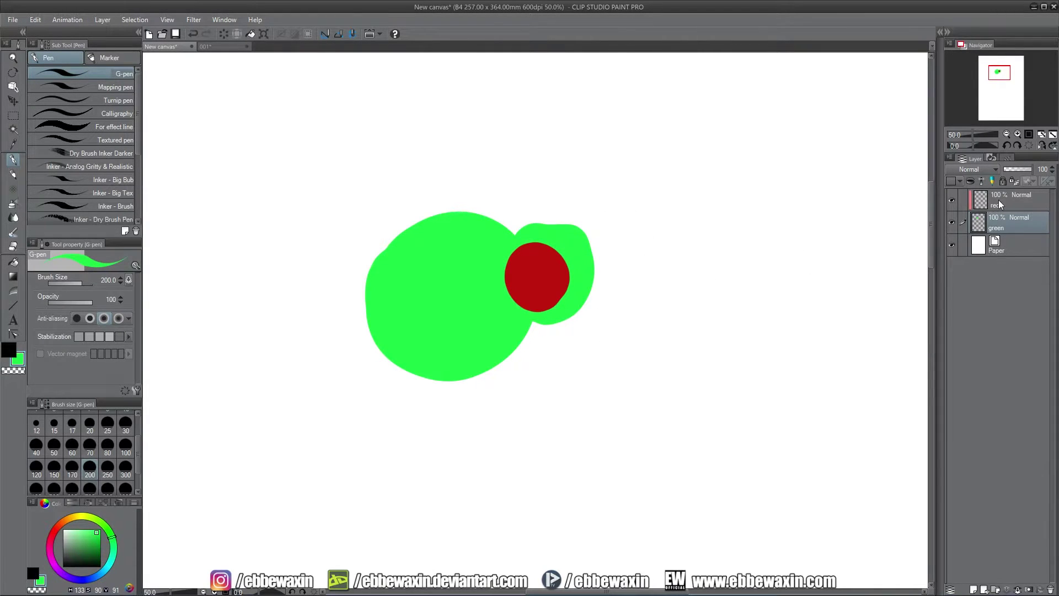
key("ctrl+z")
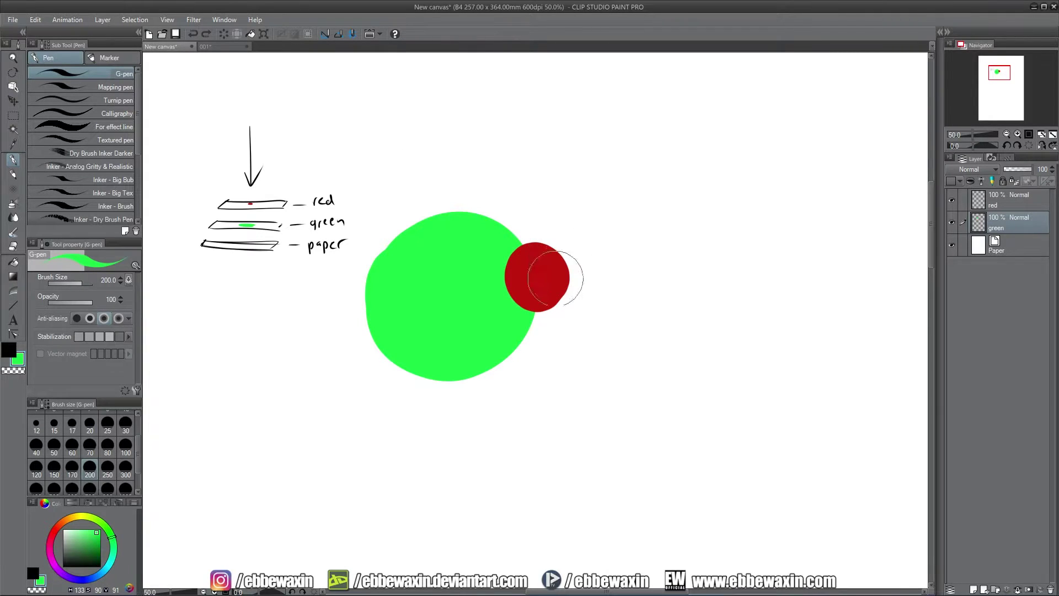
Step: Add a new layer above the red layer and paint a small black circle overlapping the red circle's right edge
left_click(997, 200)
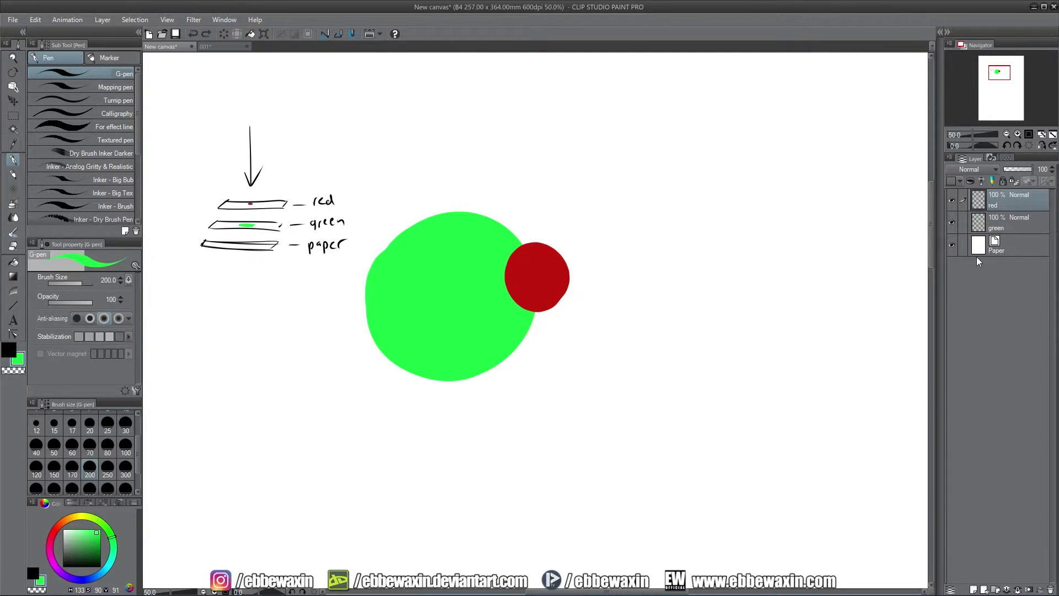
left_click(973, 589)
left_click(13, 352)
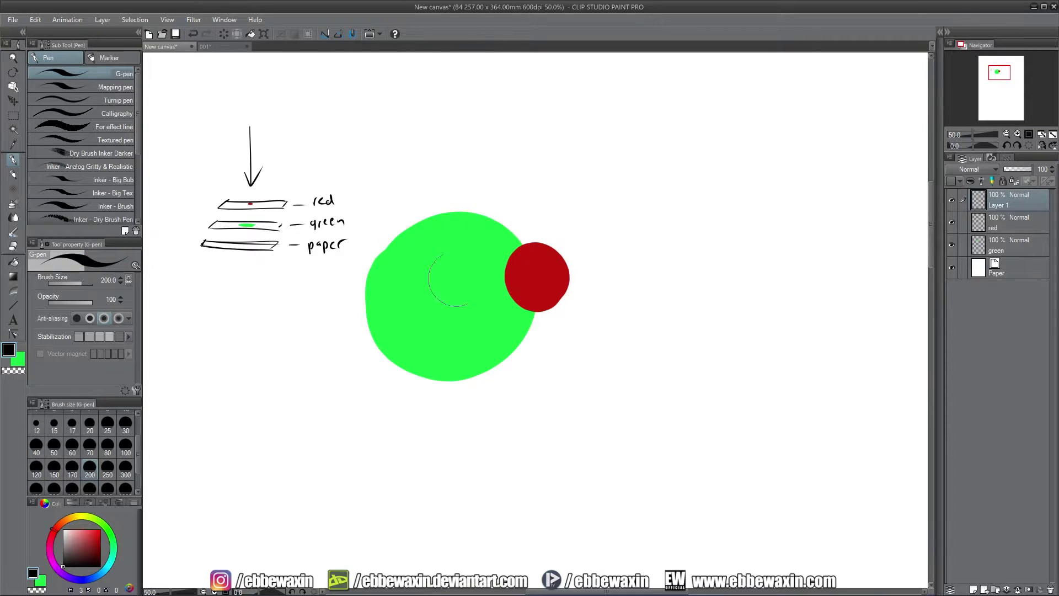
left_click(565, 267)
left_click_drag(565, 267, 569, 268)
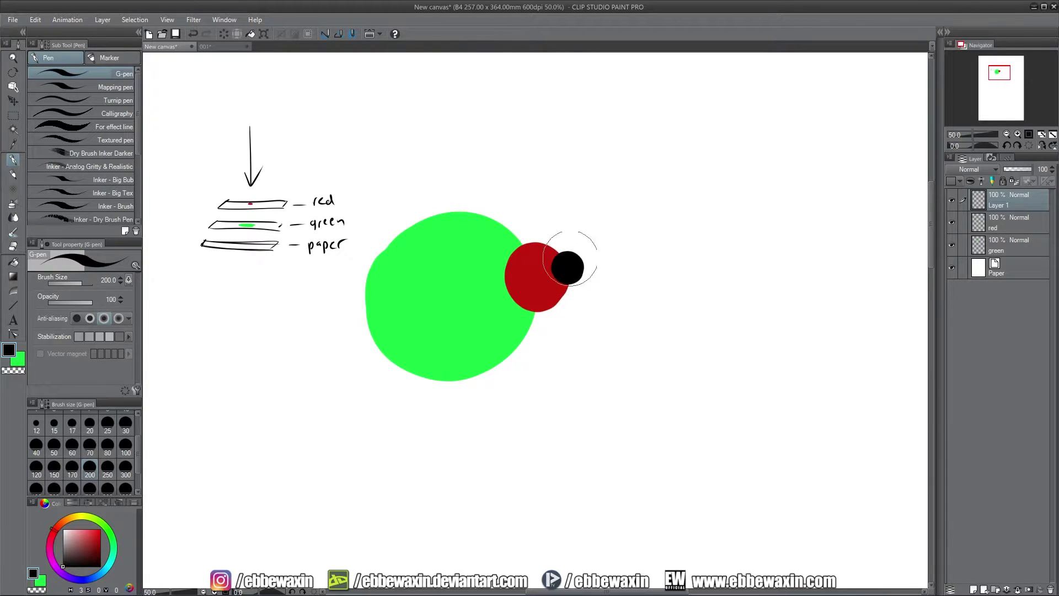
Step: Paint a thick black bar above the red sheet in the layer diagram, and hide the red layer and Layer 1
left_click_drag(232, 190, 283, 190)
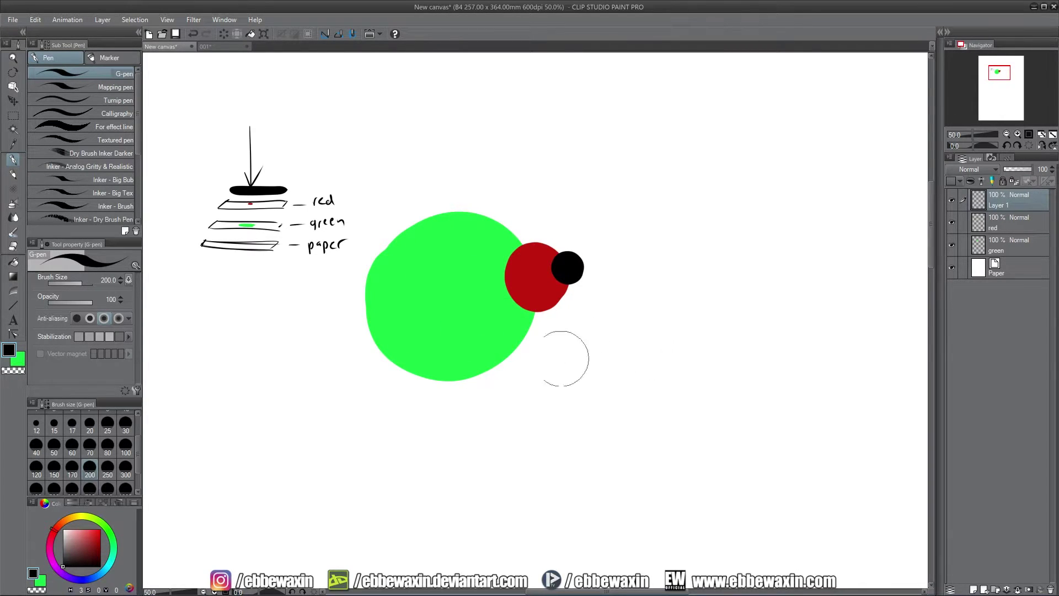
left_click(952, 223)
left_click(951, 199)
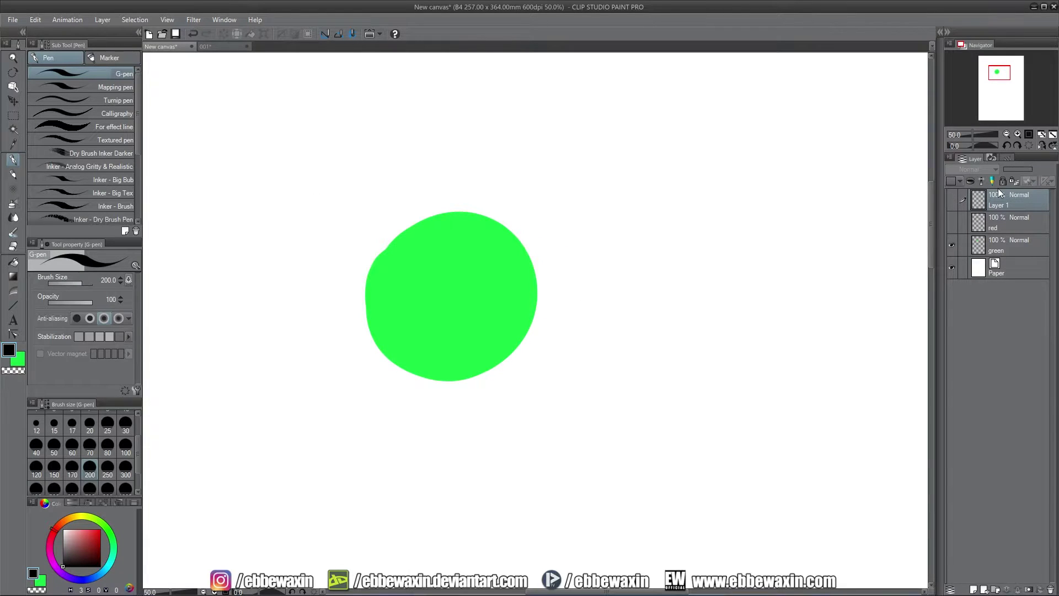
Step: Add a new layer named green2 directly above the green layer, with green as the active drawing color
left_click(1009, 245)
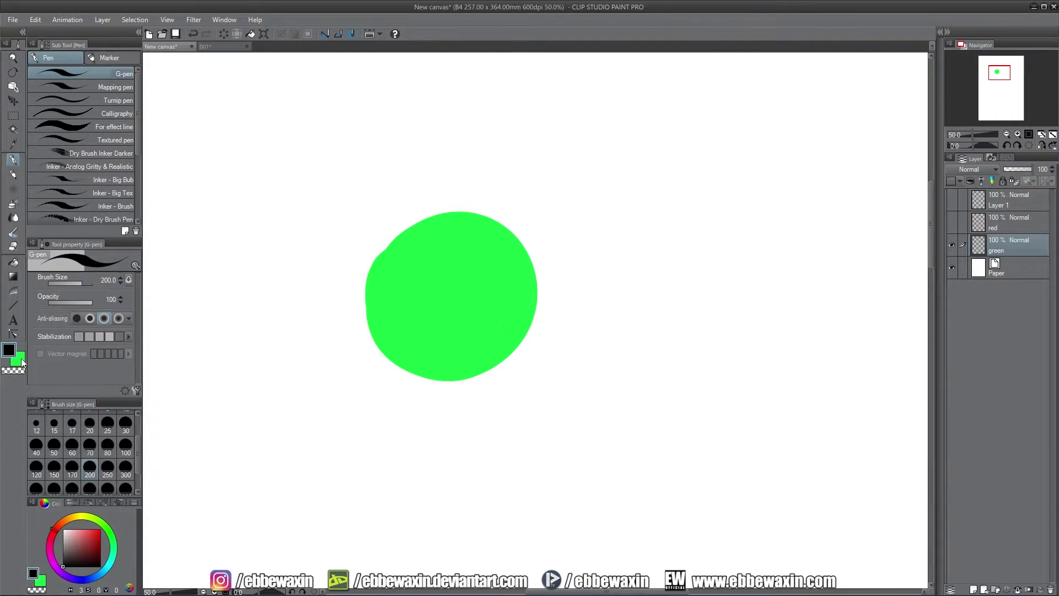
key("x")
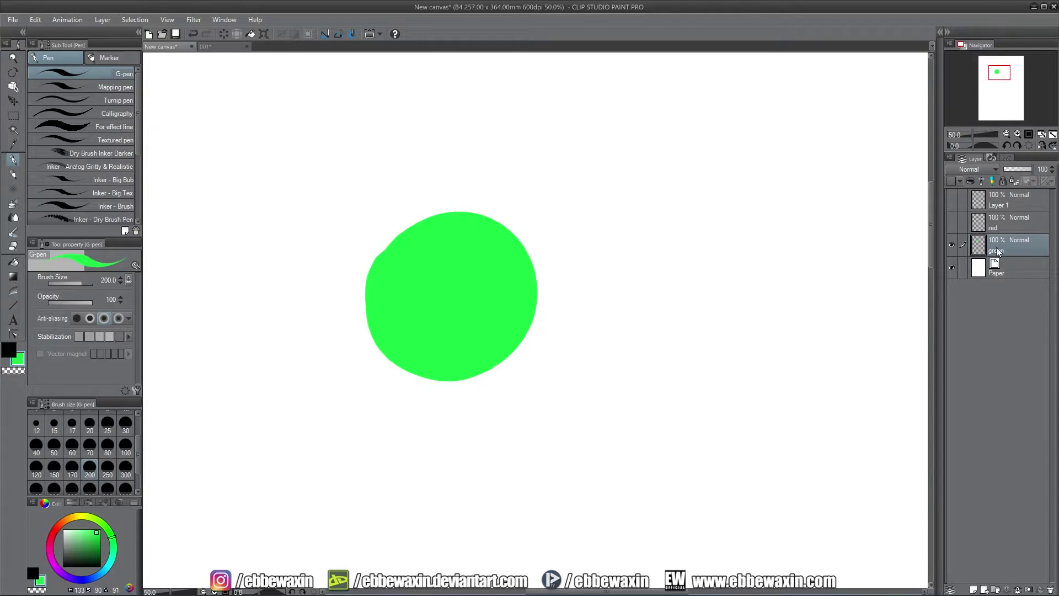
left_click(971, 589)
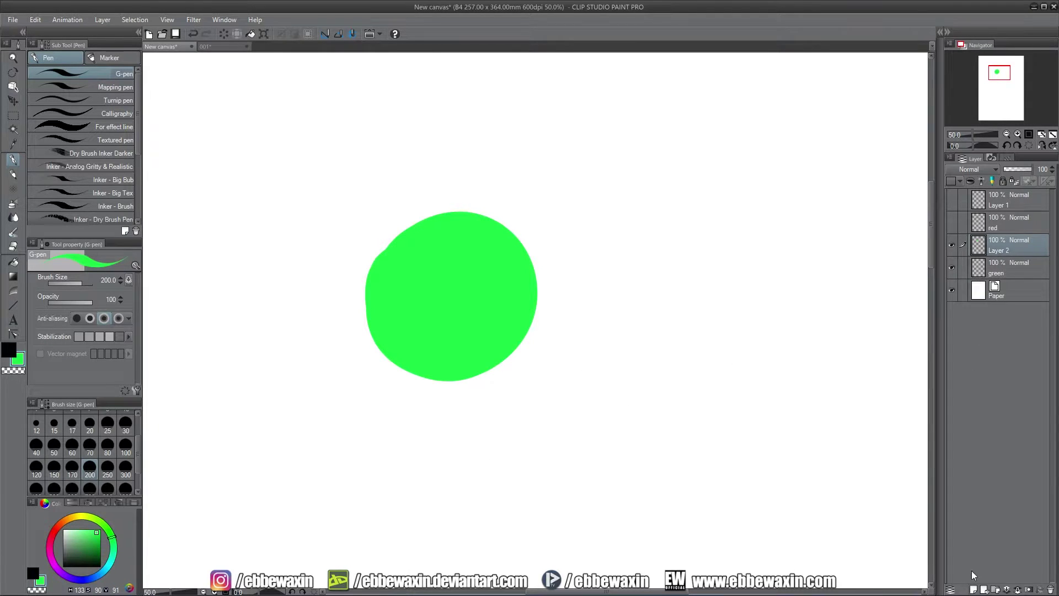
double_click(998, 248)
type("green2")
Step: Set green2 to Multiply and paint a small circle in darker green (S 88, V 66) inside the large green circle
left_click(974, 168)
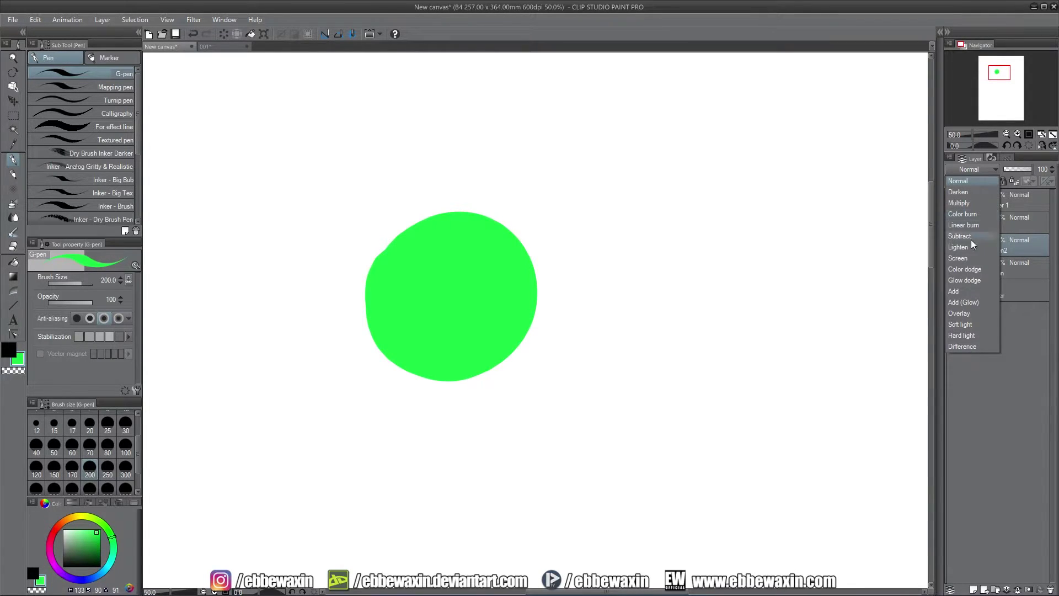
left_click(965, 202)
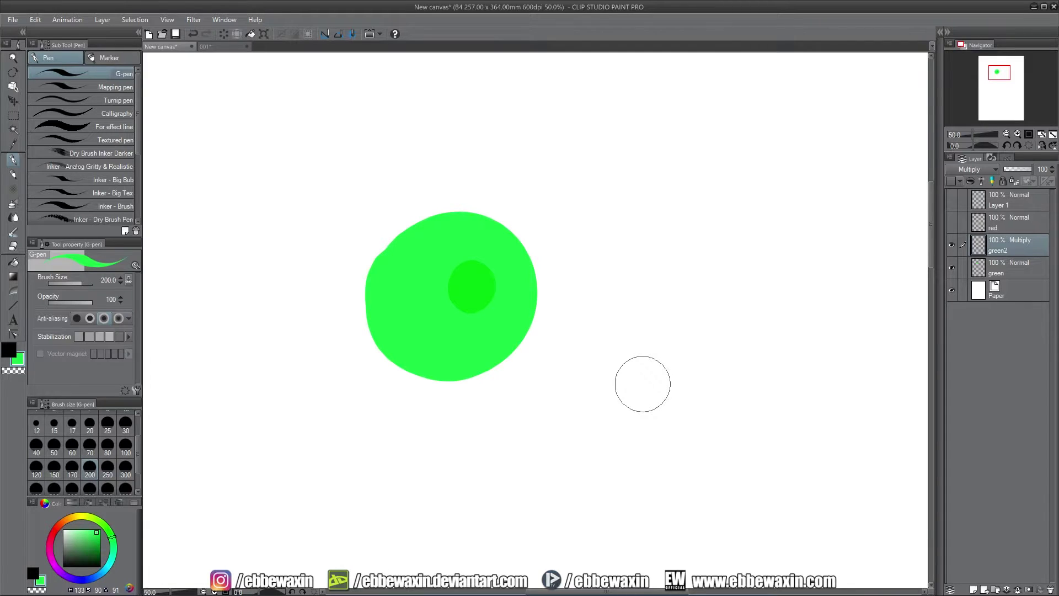
left_click(96, 541)
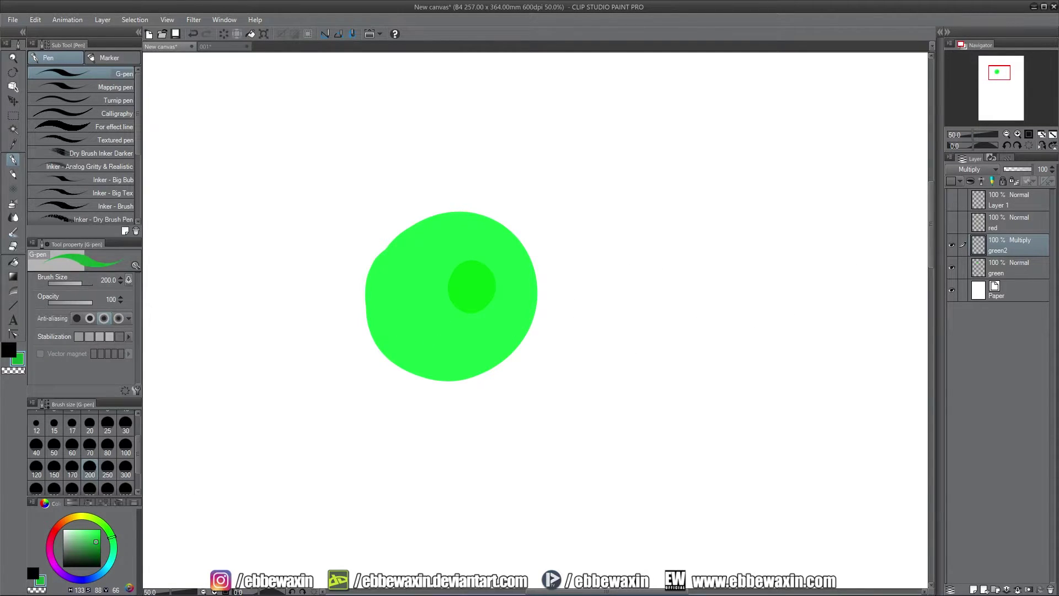
mouse_move(466, 301)
left_mouse_down()
mouse_move(469, 278)
mouse_move(464, 294)
mouse_move(449, 282)
left_mouse_up()
Step: Compare the green2 layer in Normal and Multiply blending modes, ending on Multiply
left_click(972, 171)
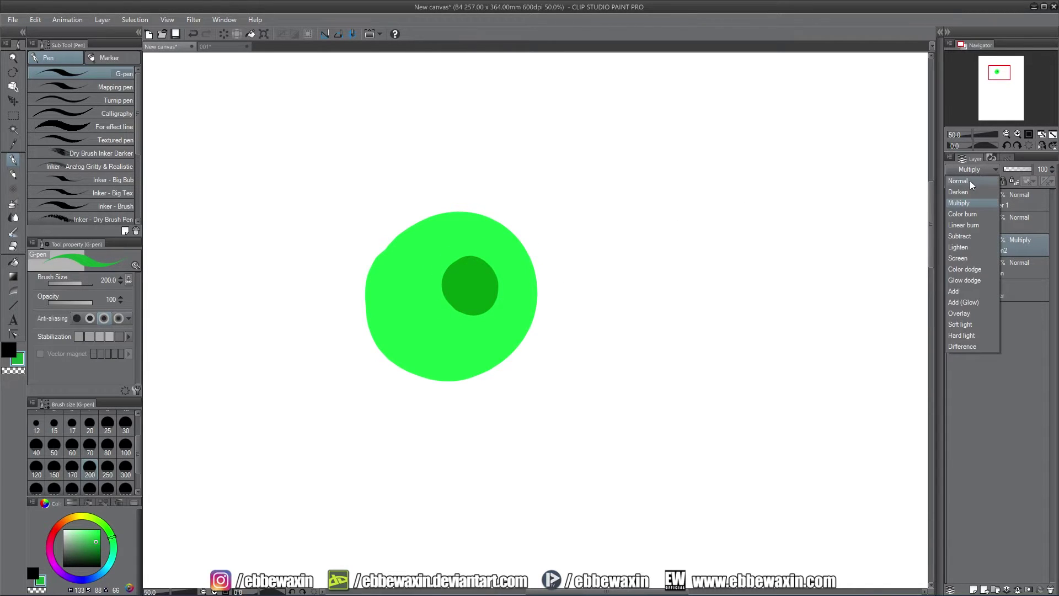
left_click(970, 181)
left_click(971, 172)
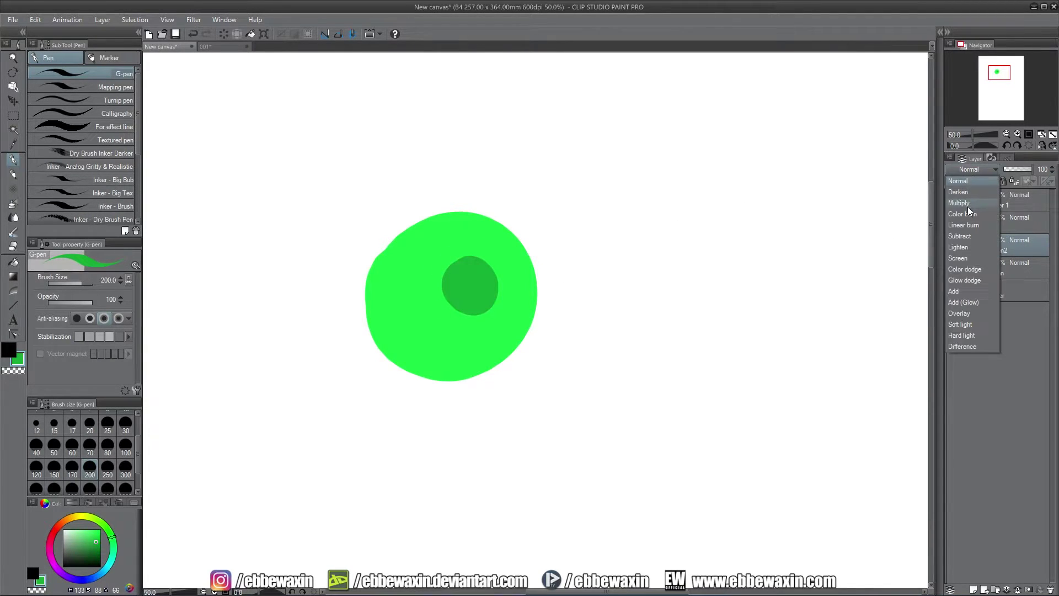
left_click(969, 203)
left_click(972, 171)
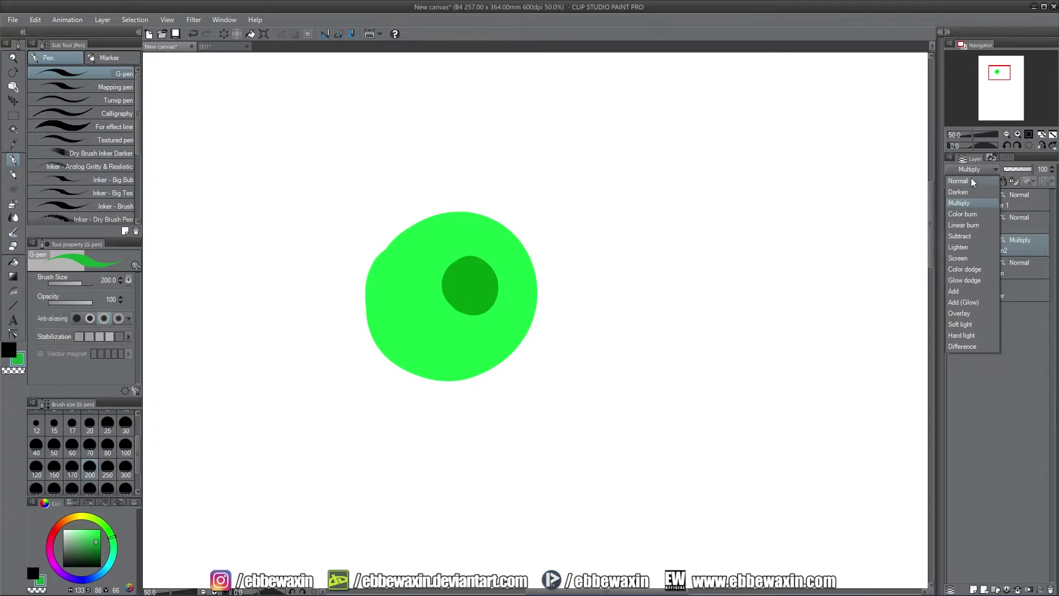
left_click(969, 181)
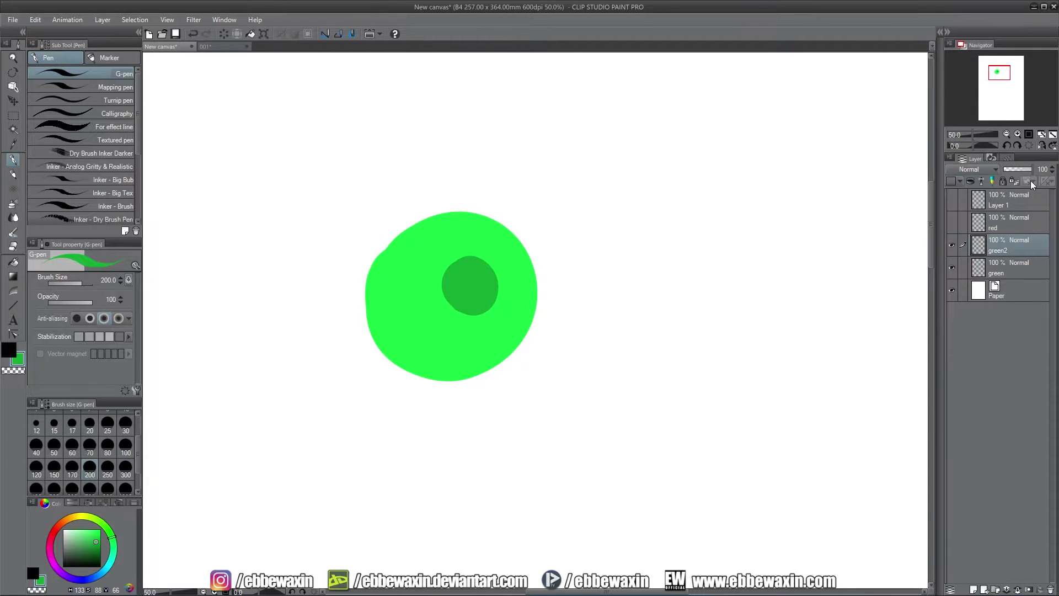
left_click(978, 172)
left_click(964, 203)
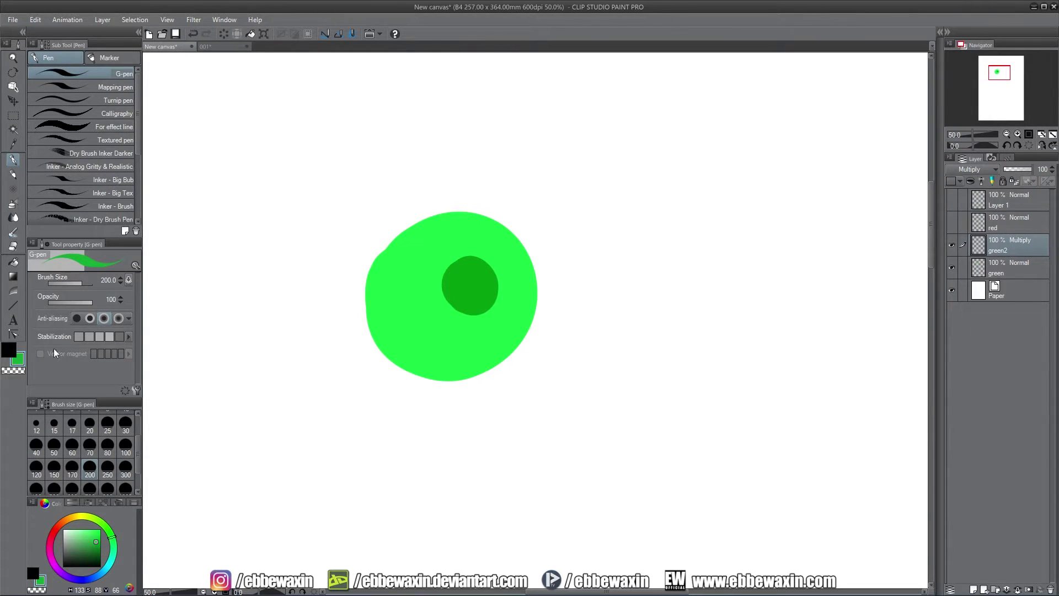
Step: Paint over the inner circle with green sampled from the large circle, and set the green2 layer's blending mode to Screen
left_click(393, 294, "alt")
left_click_drag(469, 286, 476, 283)
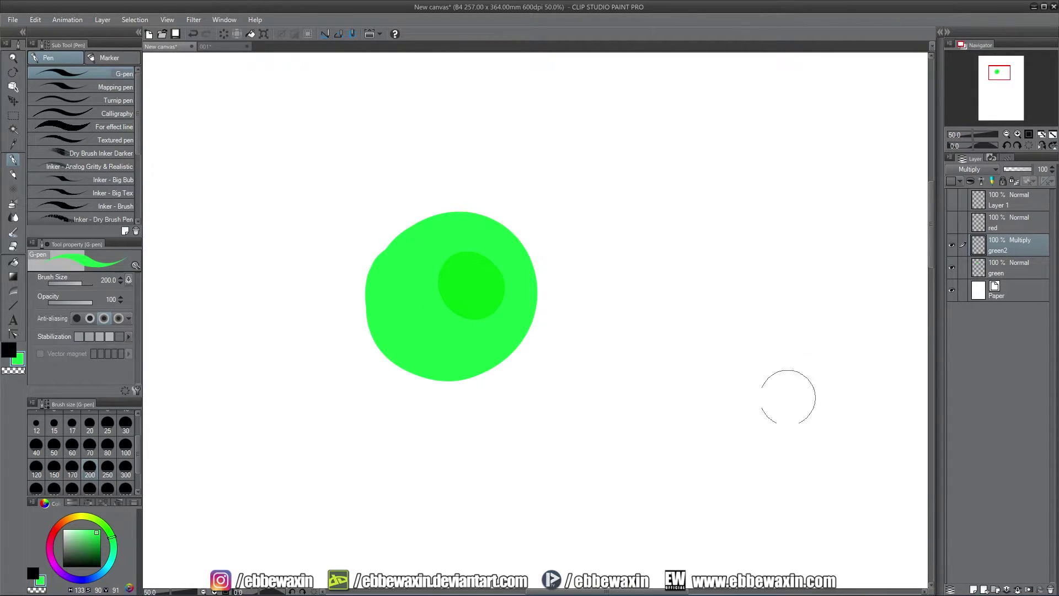
left_click(981, 172)
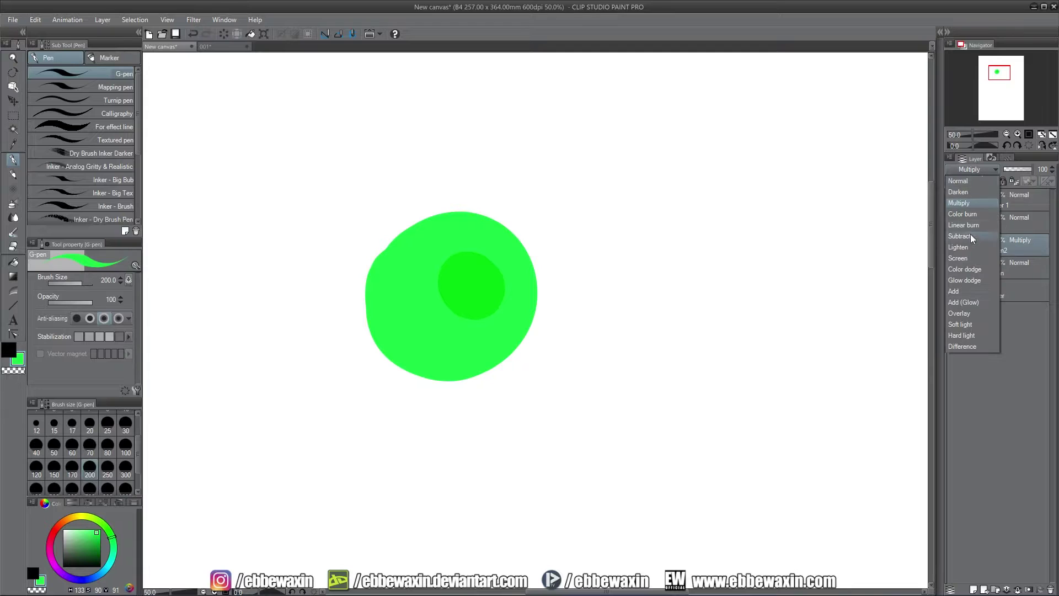
left_click(968, 259)
Step: Try the Overlay, Soft light and Hard light blending modes on the green2 layer
left_click(973, 169)
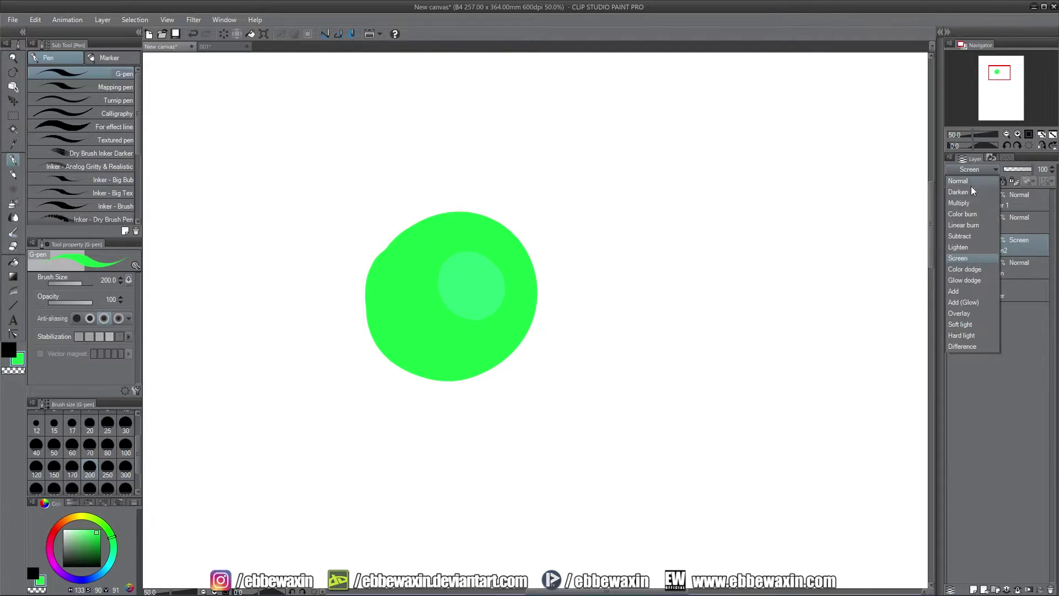
left_click(962, 312)
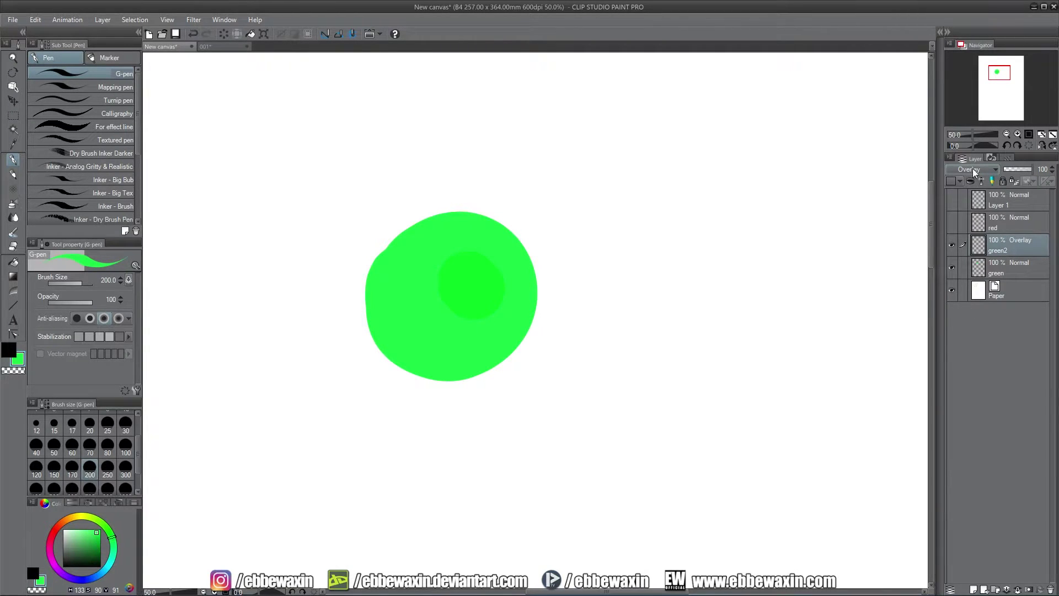
left_click(972, 169)
left_click(964, 324)
left_click(974, 168)
left_click(966, 335)
Step: Try Darken and Color burn on the green2 layer, and return its blending mode to Normal
left_click(976, 169)
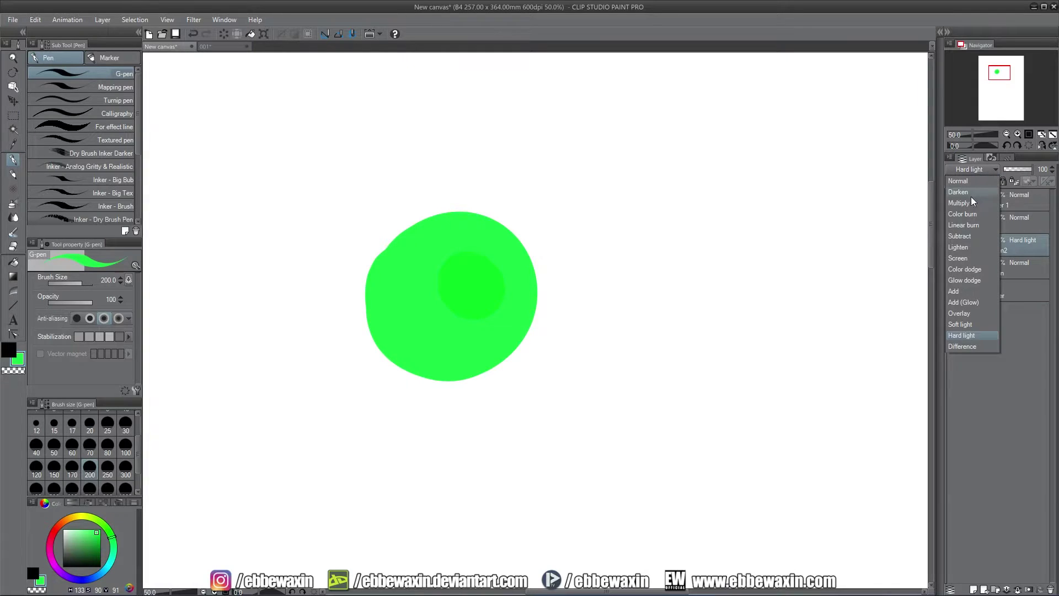
left_click(964, 192)
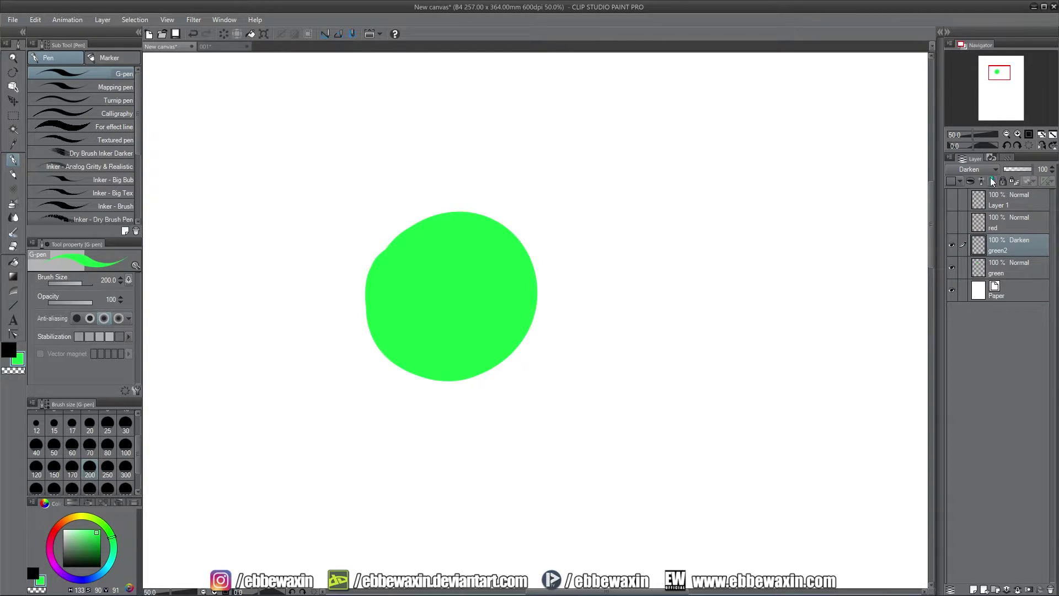
left_click(977, 170)
left_click(969, 213)
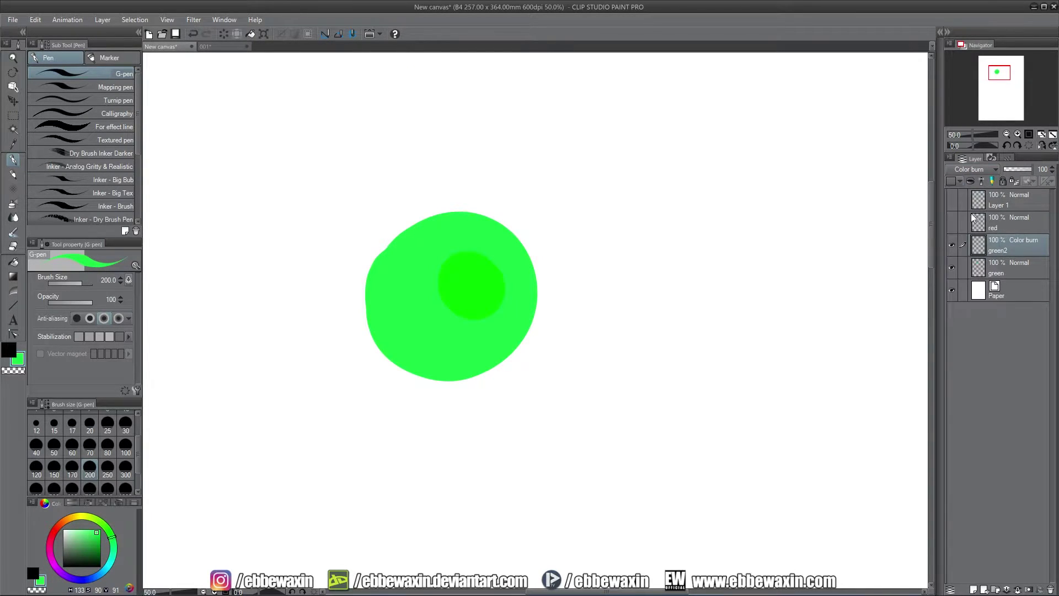
left_click(979, 170)
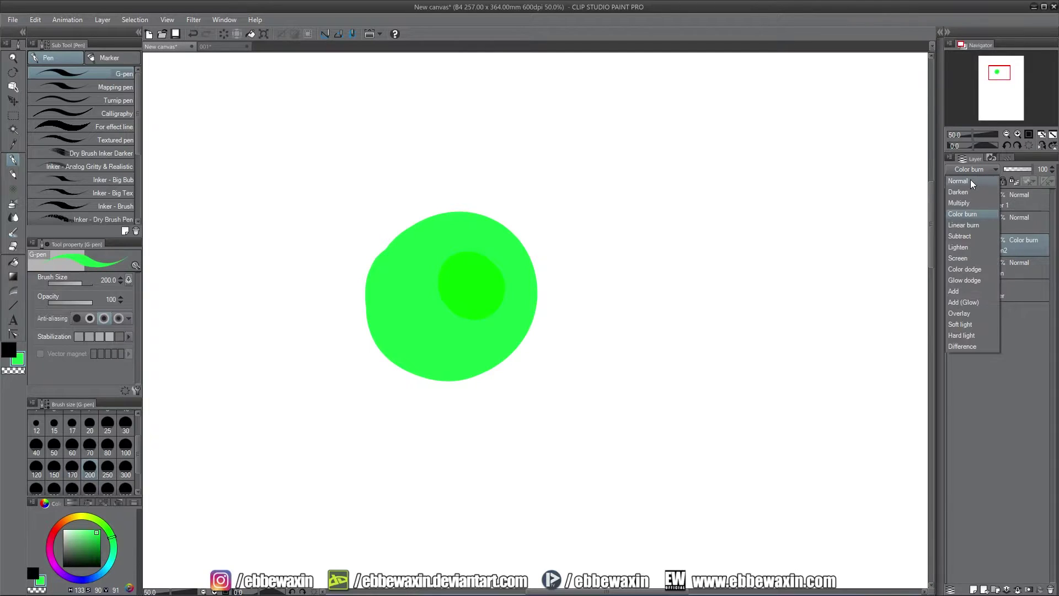
left_click(971, 180)
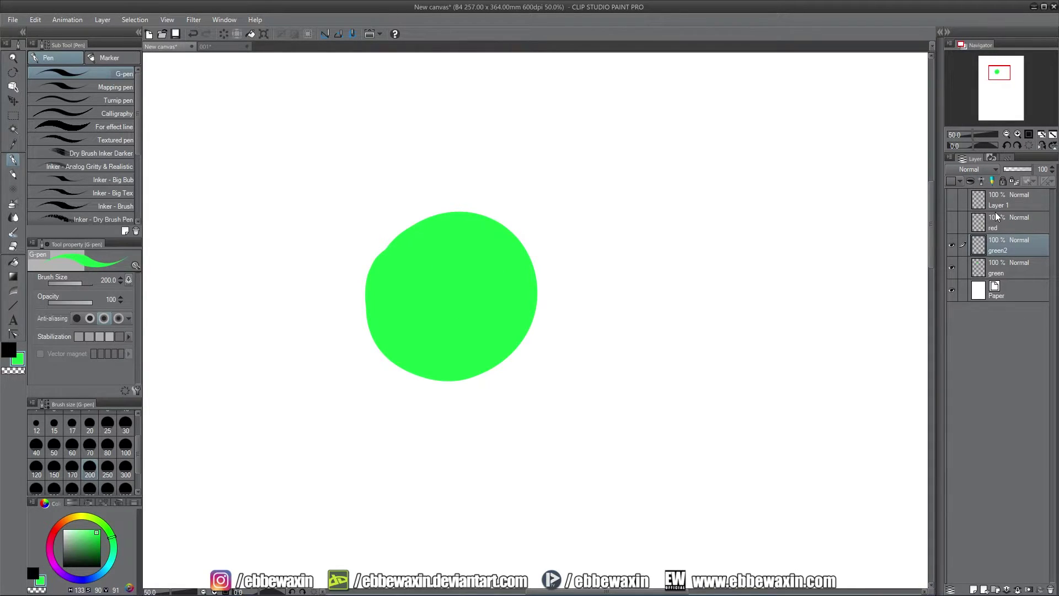
left_click(969, 171)
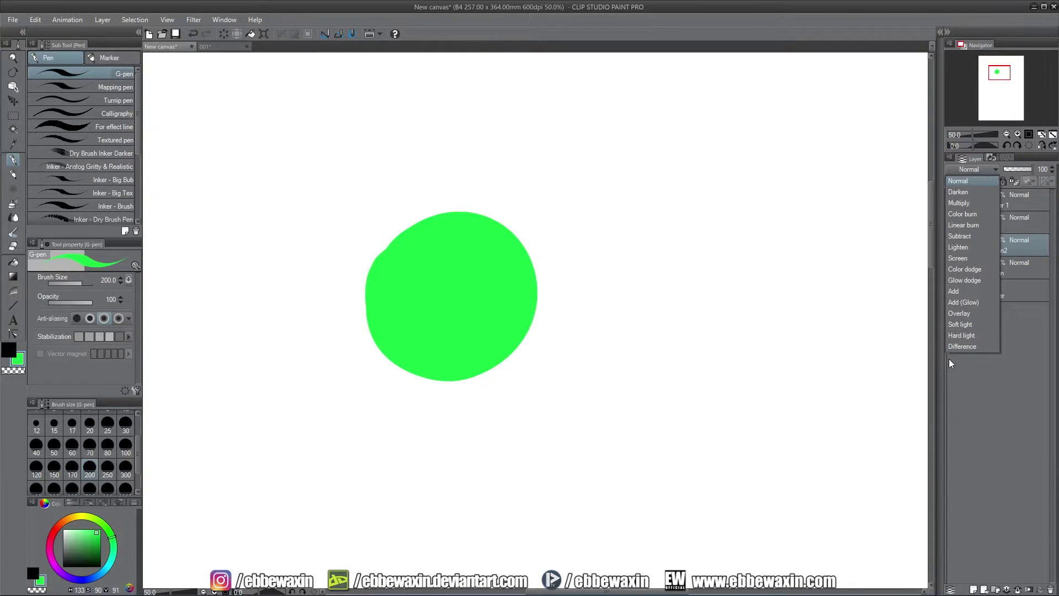
left_click(993, 69)
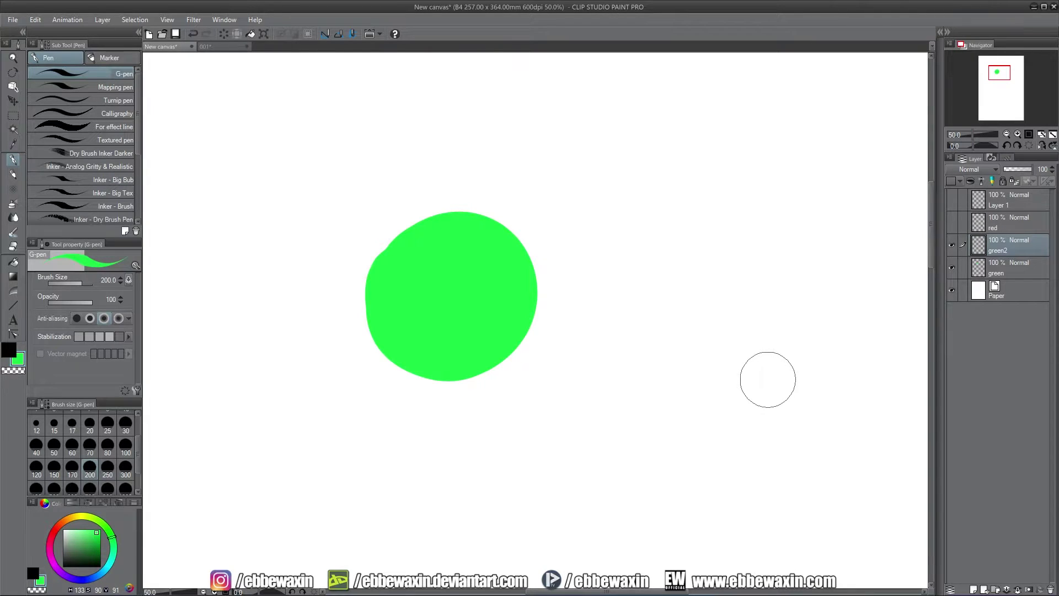
Step: Hide the green and green2 layers and add a new layer directly above Paper
left_click_drag(952, 267, 951, 245)
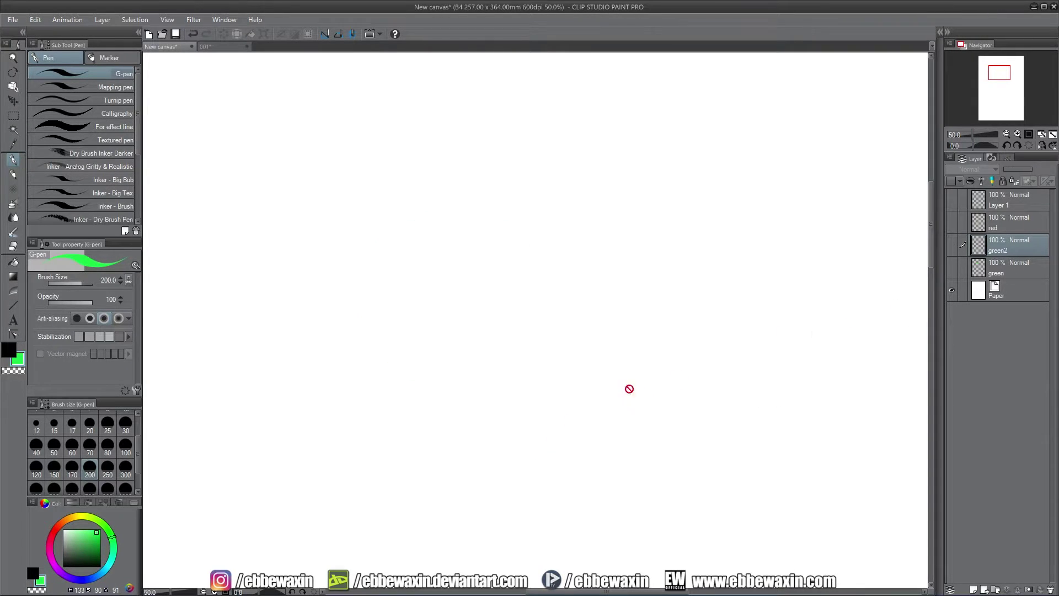
left_click(1000, 291)
left_click(974, 589)
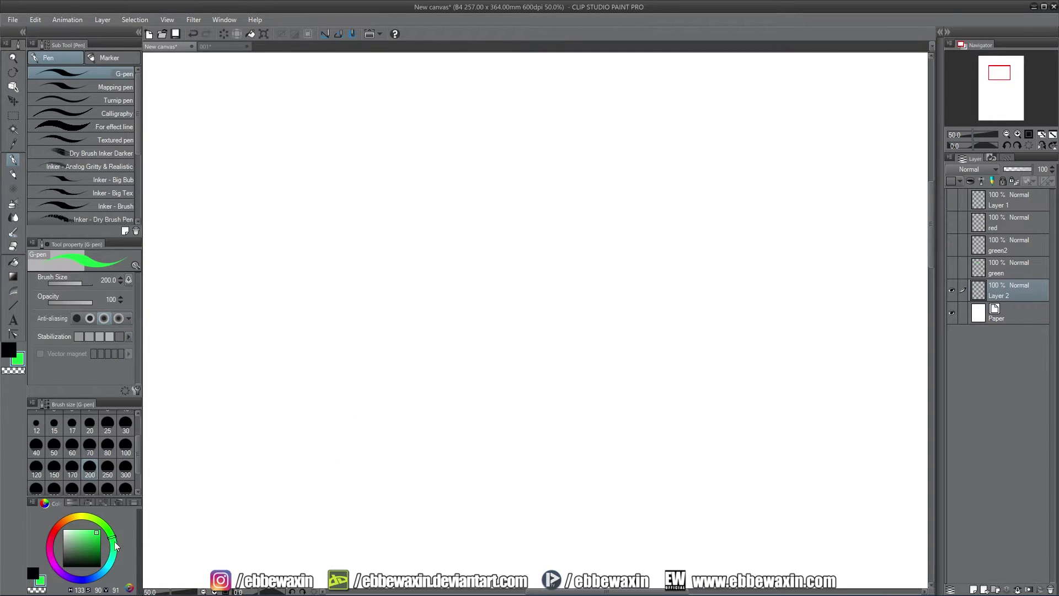
Step: Enlarge the color wheel and paint a small circle in fully saturated bright green (S 100, V 100) on the new layer
mouse_move(133, 497)
left_mouse_down()
mouse_move(133, 397)
mouse_move(133, 470)
left_mouse_up()
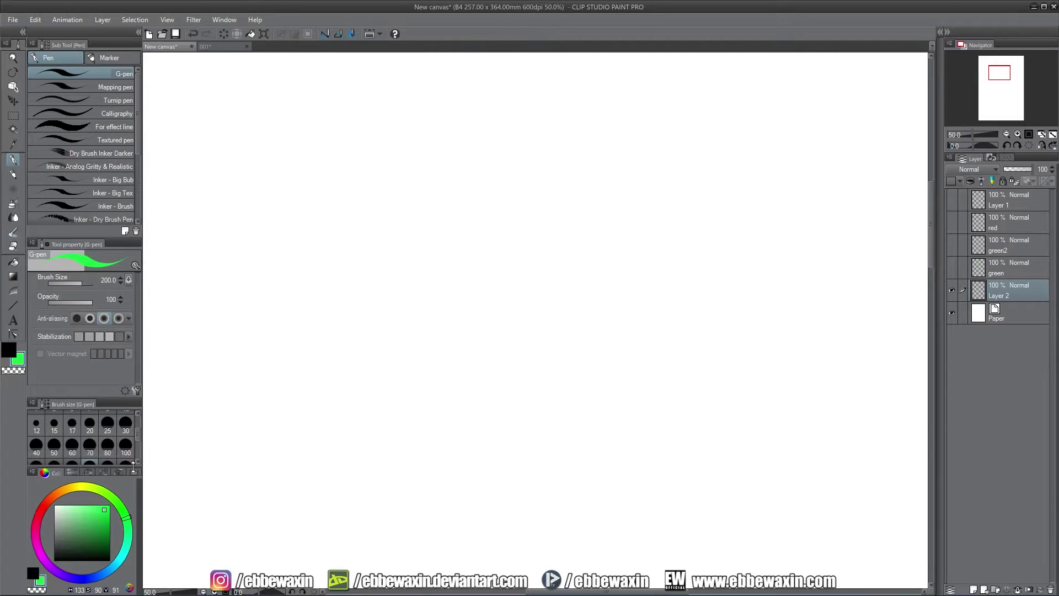
left_click(110, 505)
left_click_drag(428, 269, 444, 268)
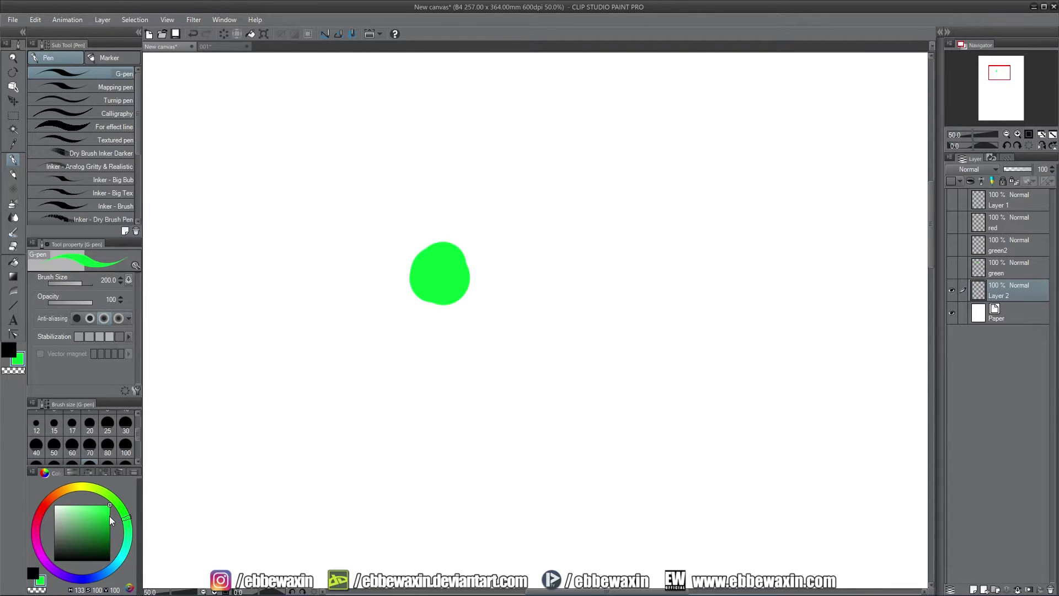
Step: Paint two progressively darker, fully saturated green circles (V 51 and V 18) in a row to the right of the bright one
left_click_drag(110, 517, 110, 531)
left_click_drag(499, 279, 506, 274)
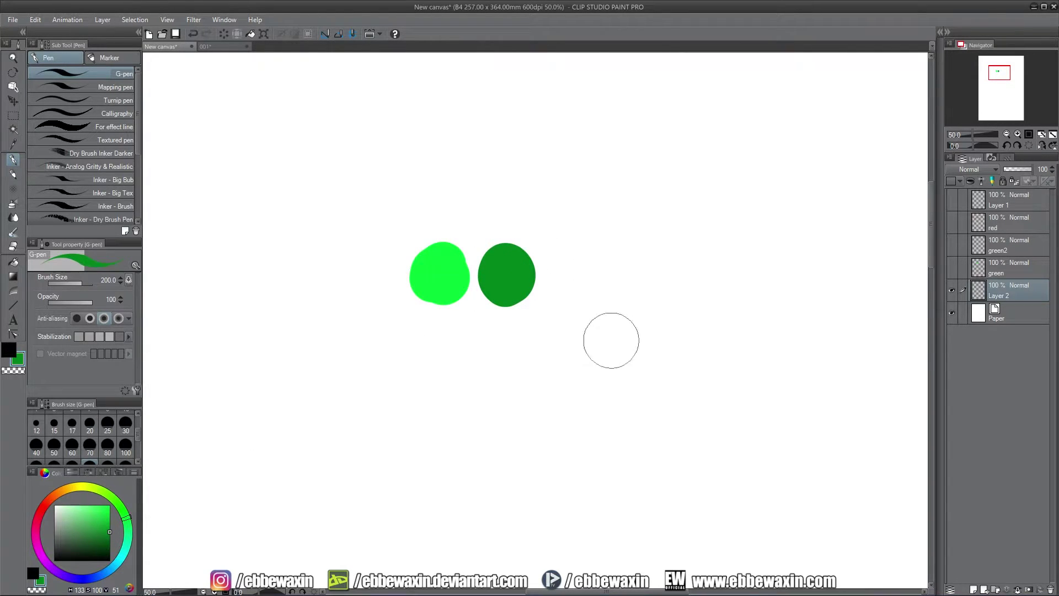
left_click_drag(108, 540, 110, 550)
left_click_drag(579, 283, 583, 275)
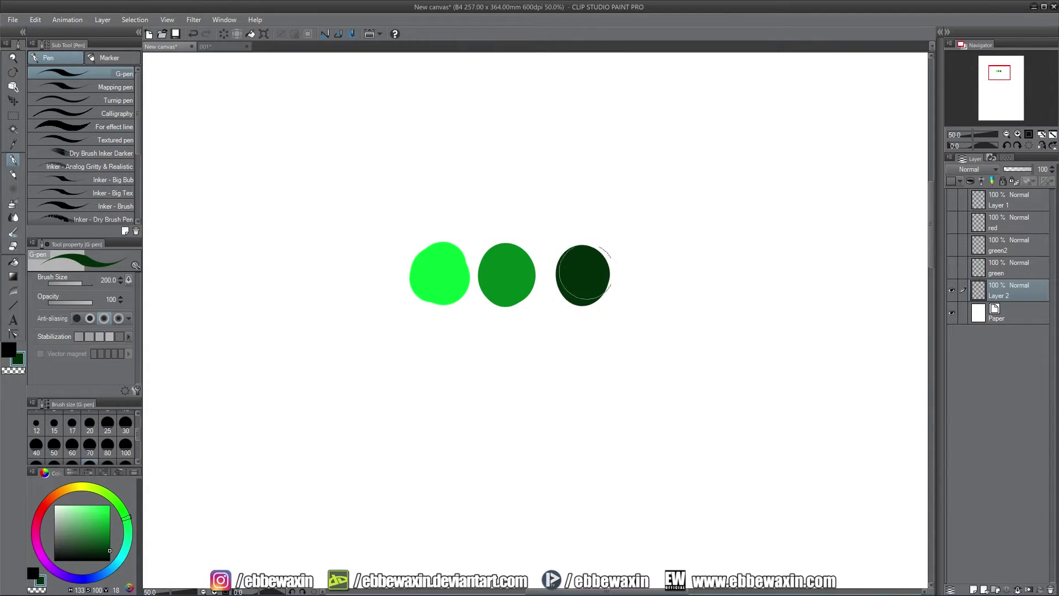
Step: Paint three half-saturated green circles (about S 53; V 98, 55 and 24) in a row above the fully saturated ones
left_click_drag(98, 515, 83, 505)
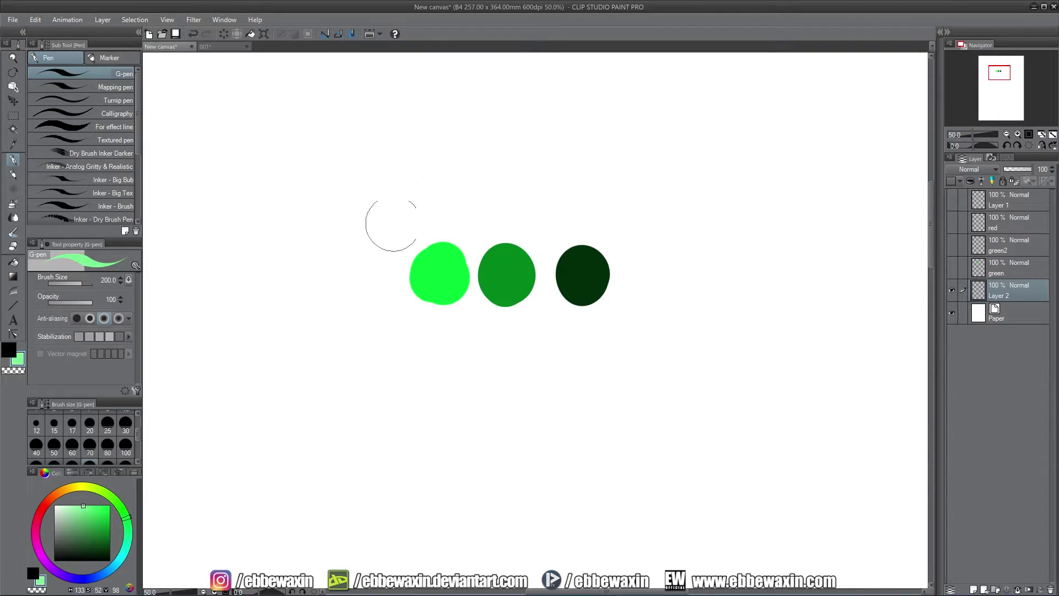
left_click_drag(428, 206, 440, 201)
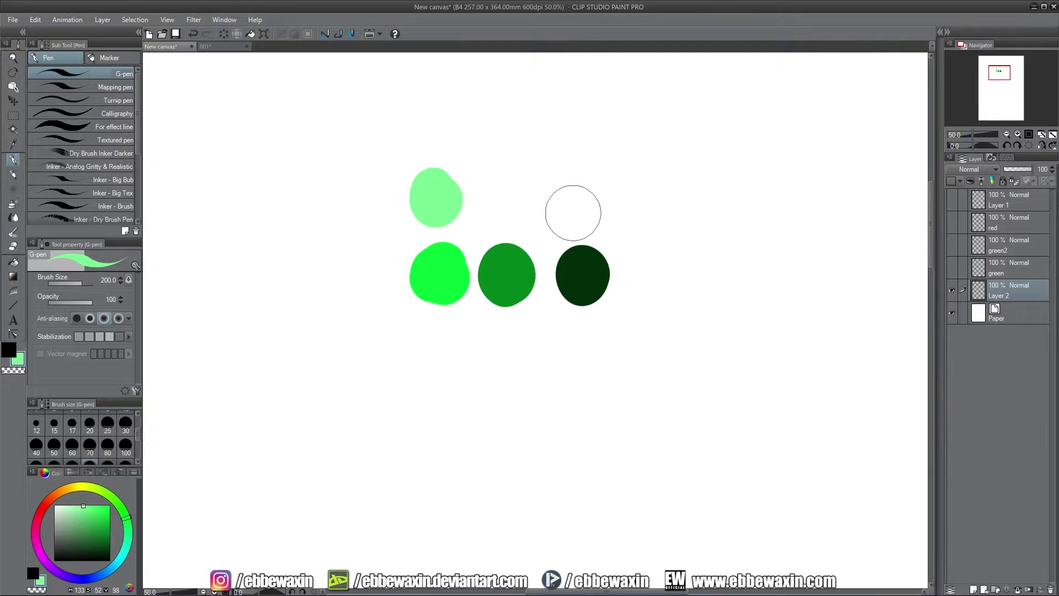
left_click(85, 529)
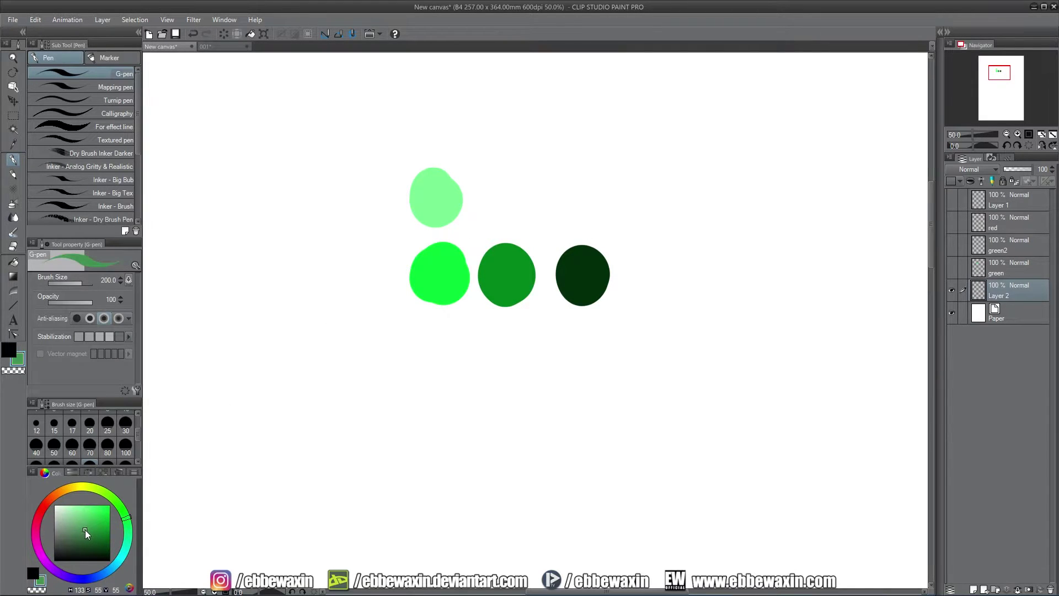
left_click_drag(508, 202, 513, 192)
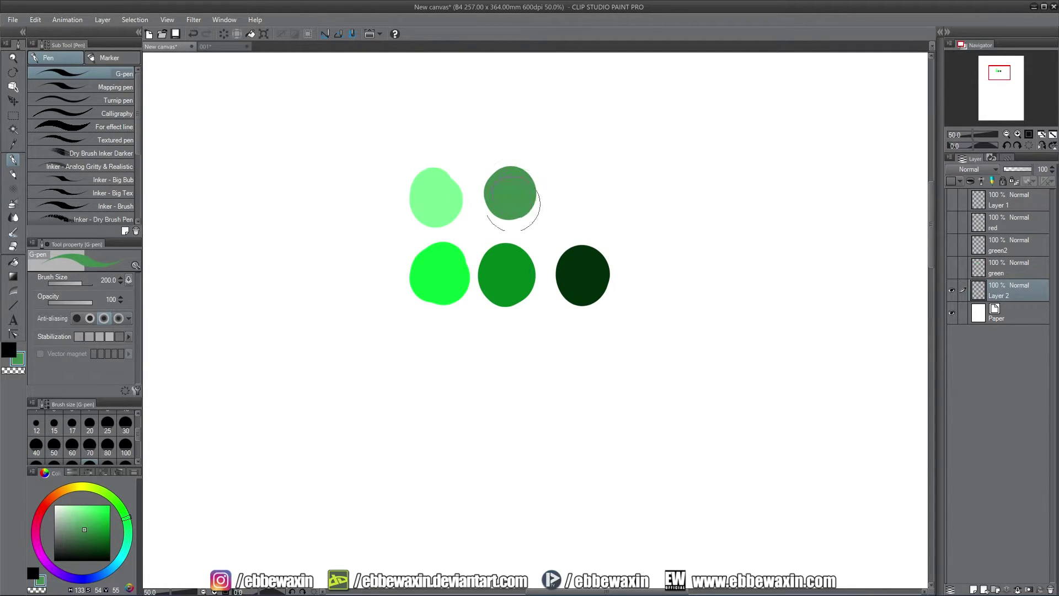
left_click(84, 547)
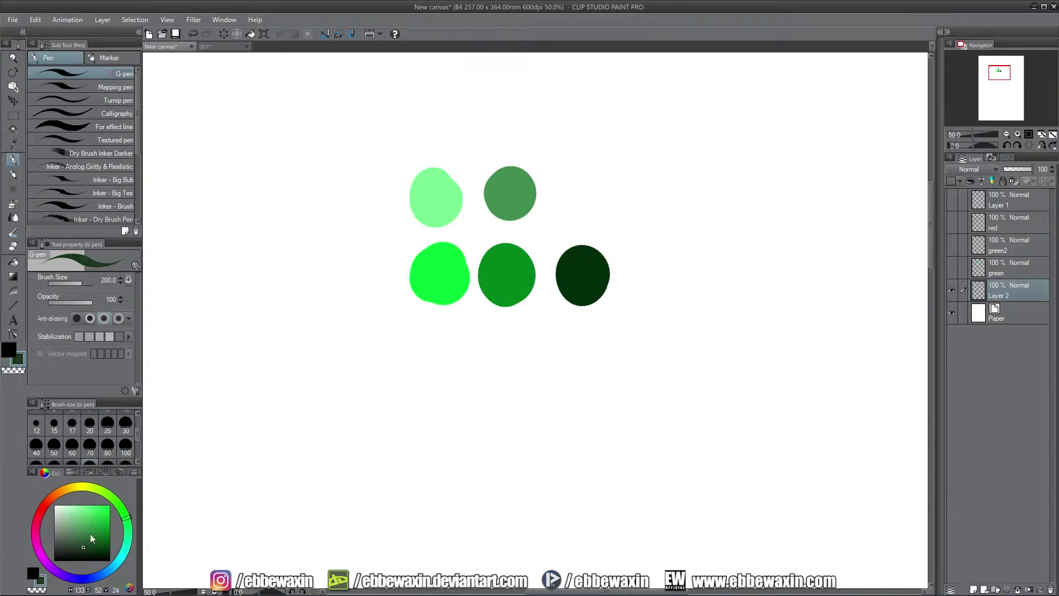
left_click_drag(584, 197, 586, 193)
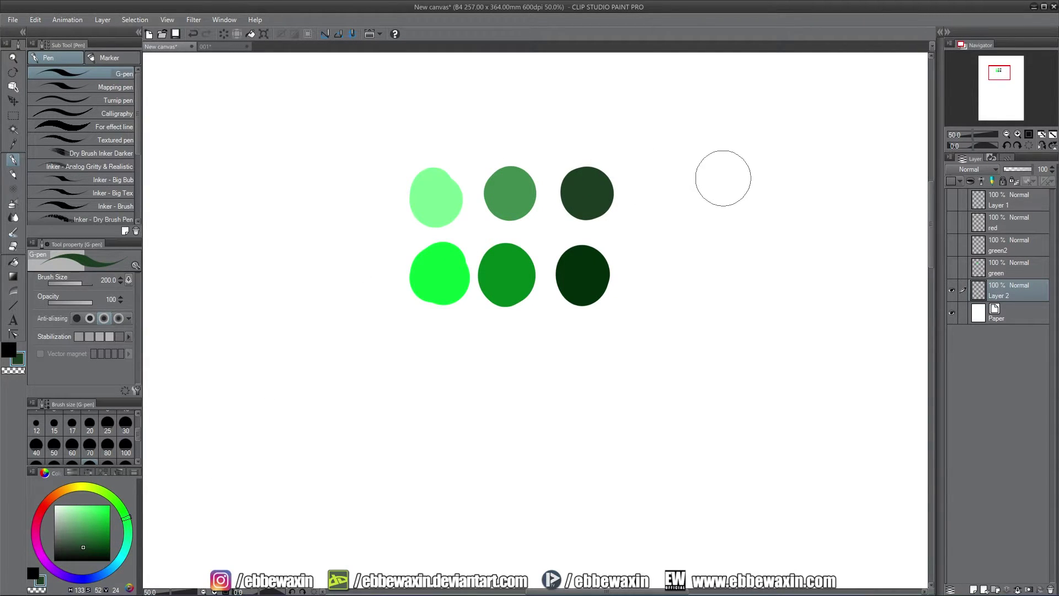
Step: Paint a column of three nearly grey green circles (about S 11; V 100, 52 and 21) to the left of the other swatches
left_click_drag(61, 512, 60, 505)
mouse_move(371, 209)
left_mouse_down()
mouse_move(355, 199)
mouse_move(366, 199)
left_mouse_up()
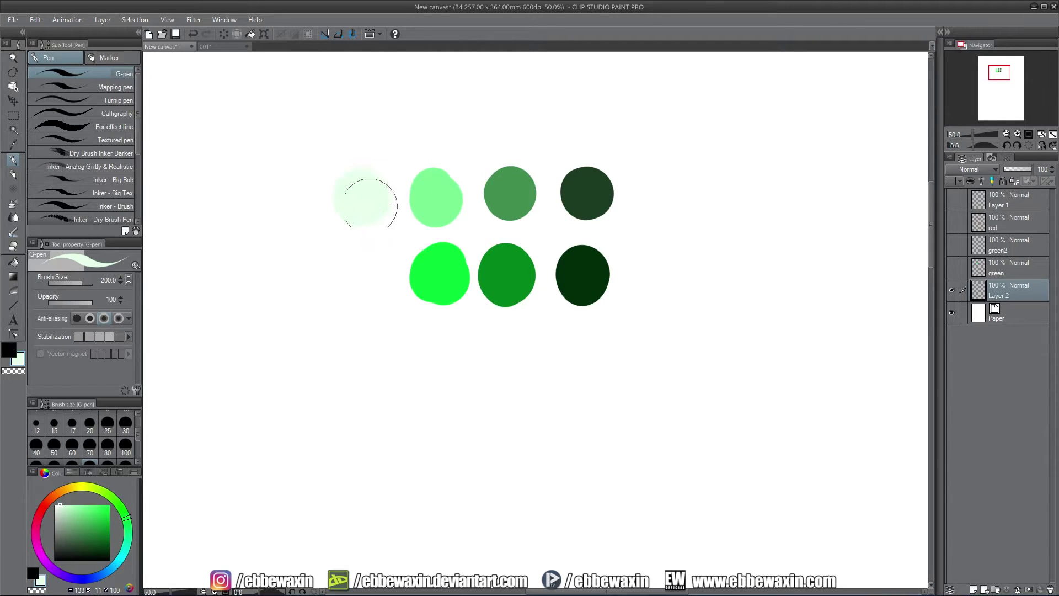
left_click_drag(61, 524, 59, 531)
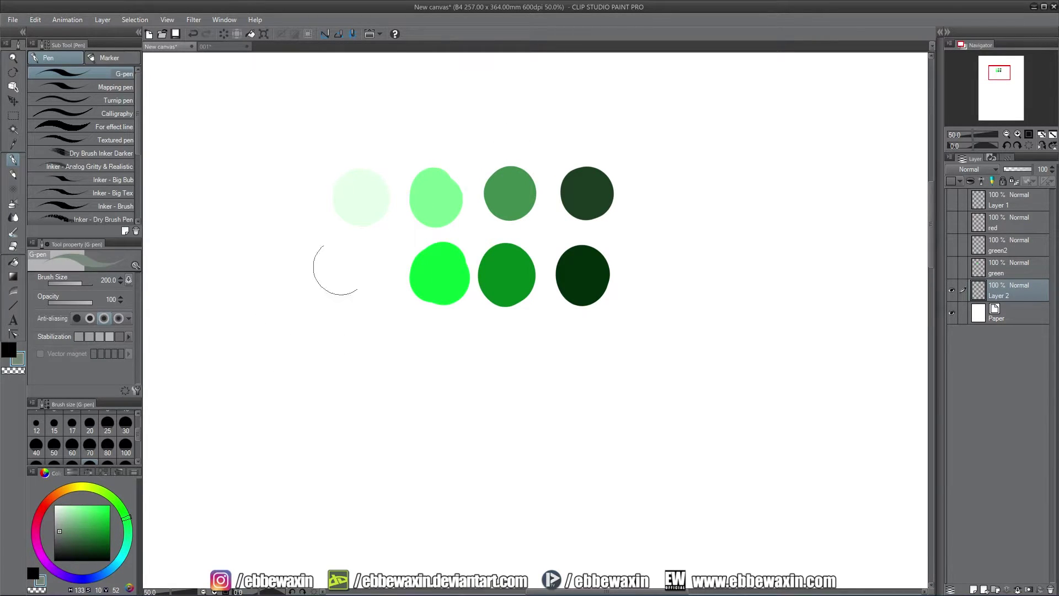
mouse_move(338, 264)
left_mouse_down()
mouse_move(372, 280)
mouse_move(363, 274)
left_mouse_up()
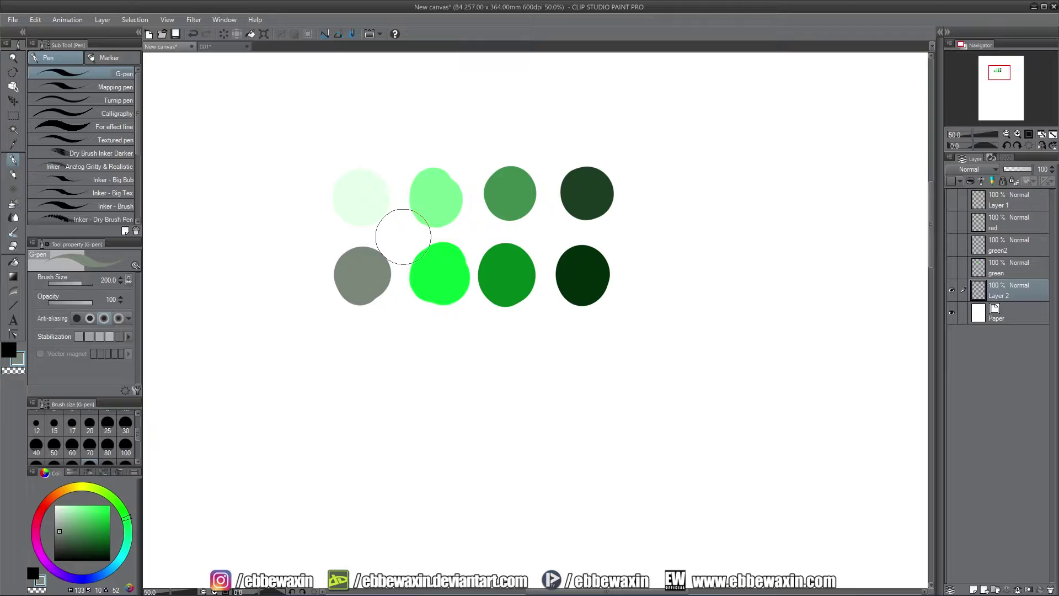
left_click(59, 548)
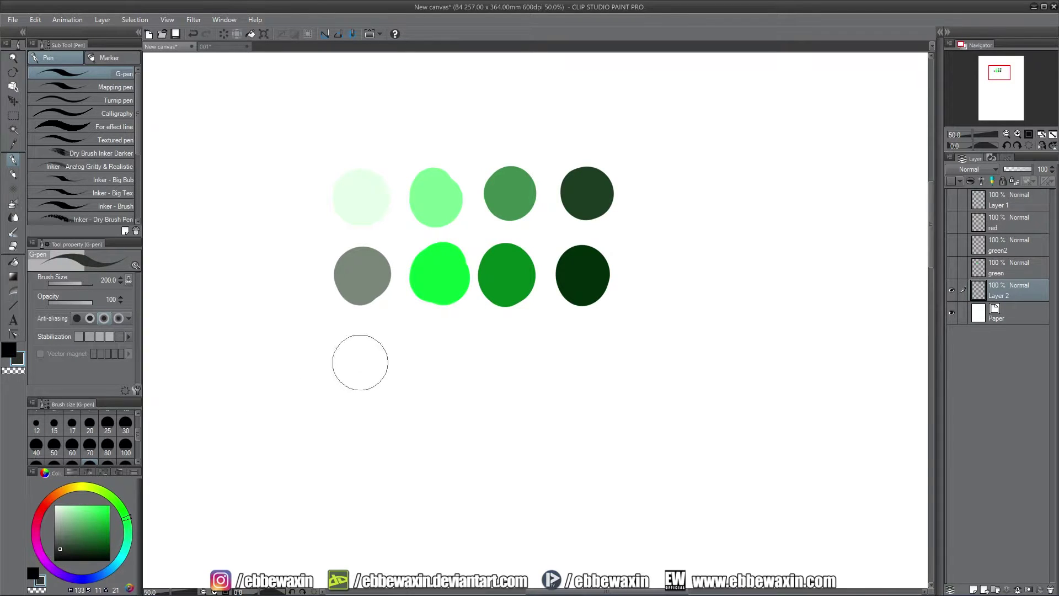
mouse_move(357, 361)
left_mouse_down()
mouse_move(349, 349)
mouse_move(367, 356)
left_mouse_up()
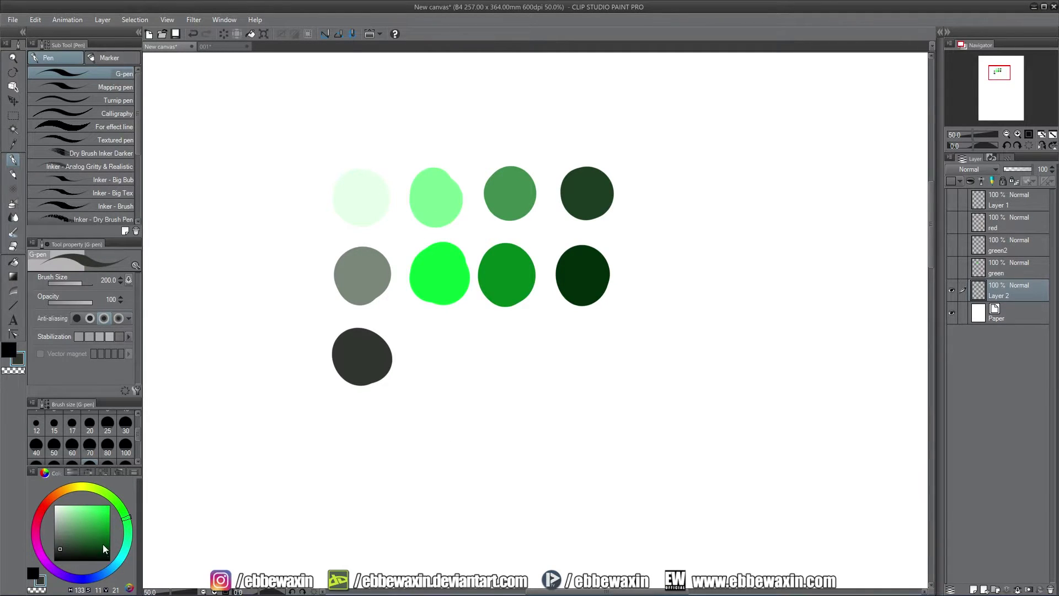
Step: Shift the hue to 123 and paint a green circle (S 81, V 80) to the right of the darkest grey swatch
mouse_move(129, 516)
left_mouse_down()
mouse_move(122, 507)
mouse_move(128, 549)
mouse_move(117, 500)
mouse_move(128, 551)
mouse_move(130, 539)
mouse_move(116, 571)
mouse_move(95, 580)
mouse_move(50, 565)
mouse_move(50, 511)
mouse_move(100, 488)
mouse_move(130, 559)
mouse_move(124, 510)
left_mouse_up()
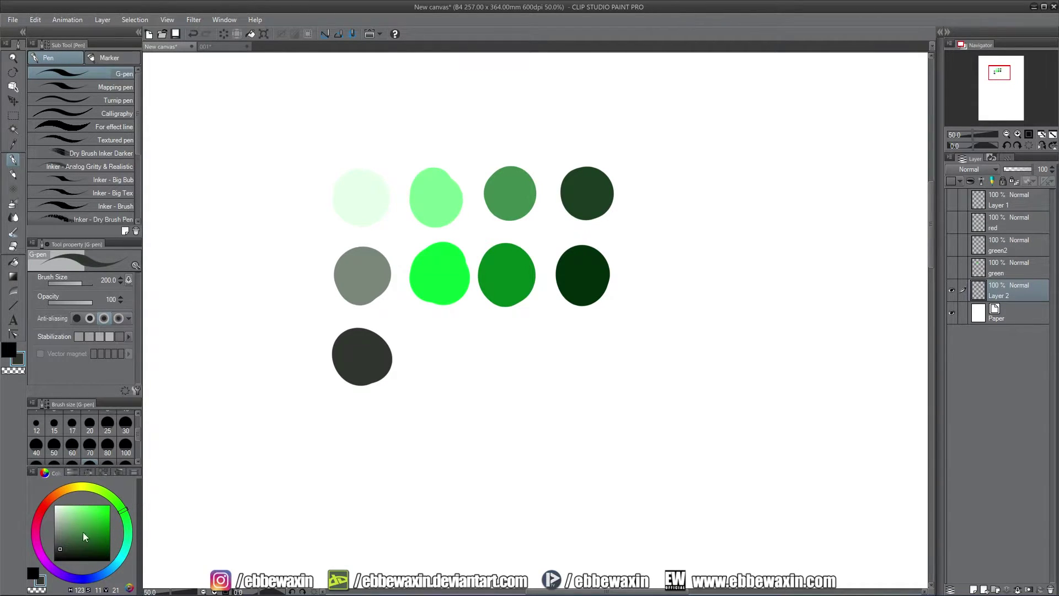
mouse_move(58, 532)
left_mouse_down()
mouse_move(54, 506)
mouse_move(53, 548)
mouse_move(106, 558)
mouse_move(104, 548)
mouse_move(69, 550)
mouse_move(103, 549)
left_mouse_up()
left_click(102, 535)
mouse_move(104, 535)
left_mouse_down()
mouse_move(72, 538)
mouse_move(104, 537)
mouse_move(91, 549)
mouse_move(102, 537)
mouse_move(68, 539)
mouse_move(98, 538)
mouse_move(100, 518)
left_mouse_up()
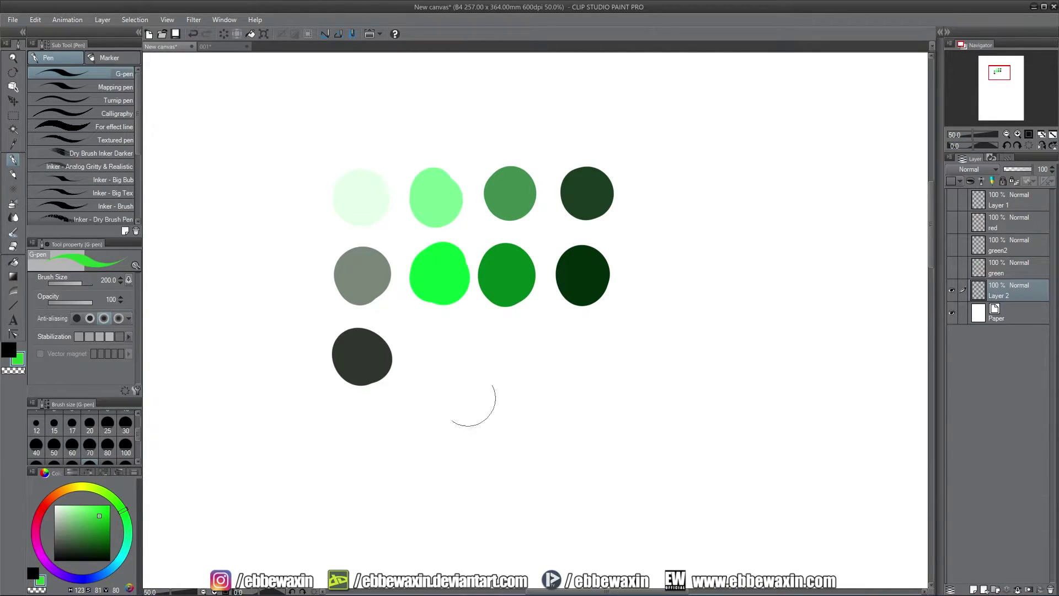
left_click_drag(434, 368, 449, 360)
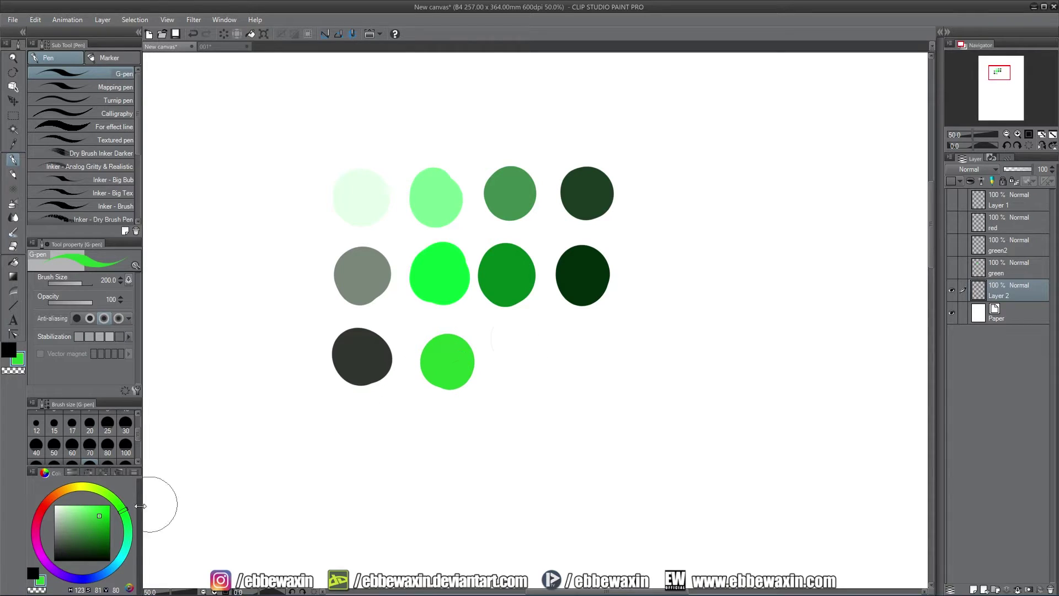
Step: Paint two progressively lighter green circles overlapping to the right of the new swatch, and set the color to S 86, V 83
left_click(96, 512)
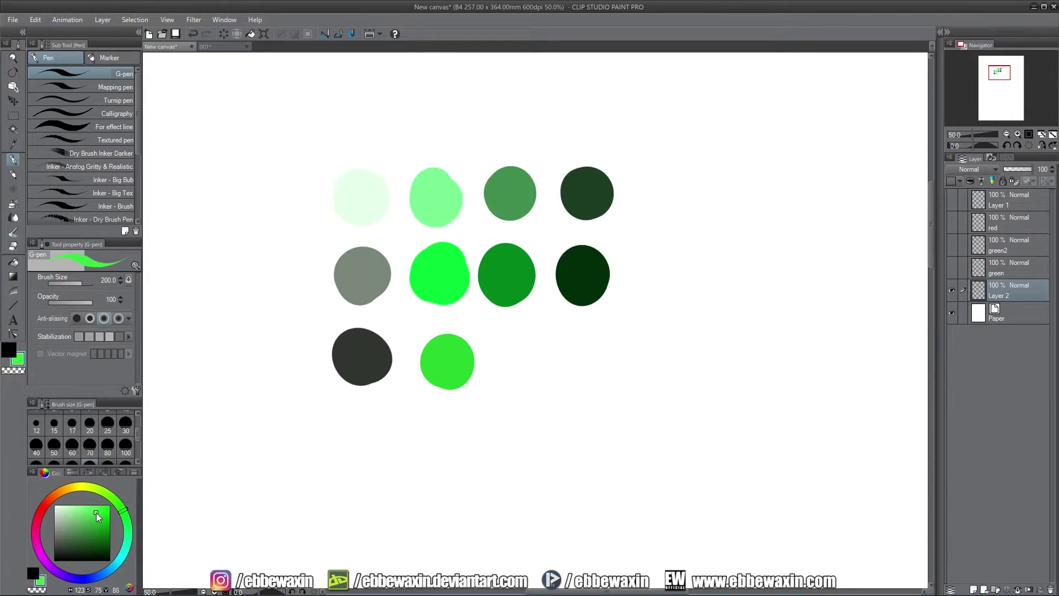
left_click_drag(475, 359, 510, 352)
left_click(95, 508)
left_click(106, 510)
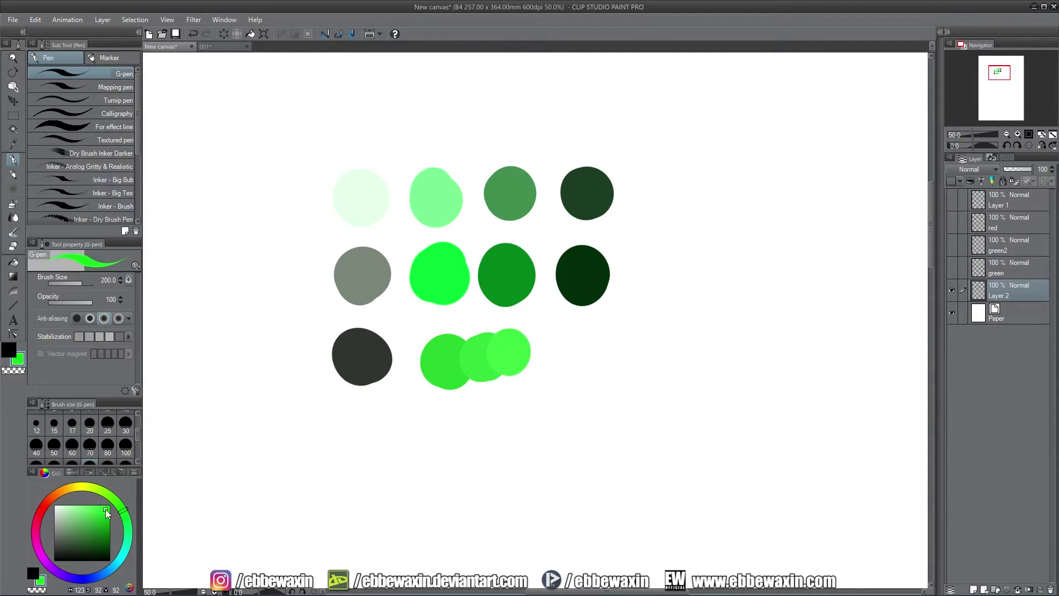
left_click_drag(108, 512, 109, 505)
mouse_move(105, 517)
left_mouse_down()
mouse_move(91, 530)
mouse_move(104, 539)
mouse_move(102, 514)
left_mouse_up()
Step: Switch to the 001 illustration and add a new layer directly above Paper
left_click(223, 47)
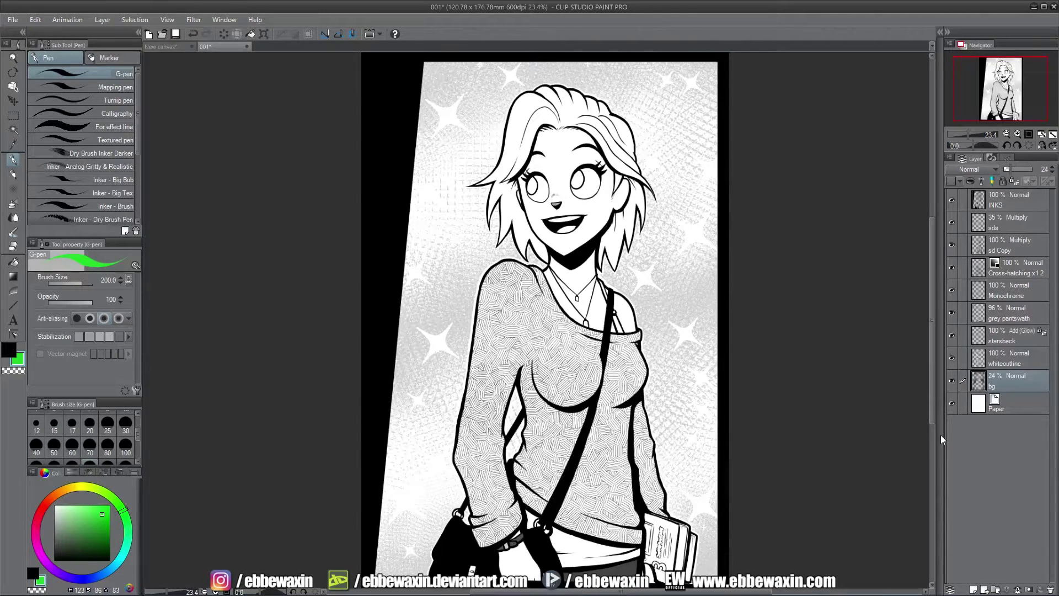
left_click(999, 406)
left_click(973, 589)
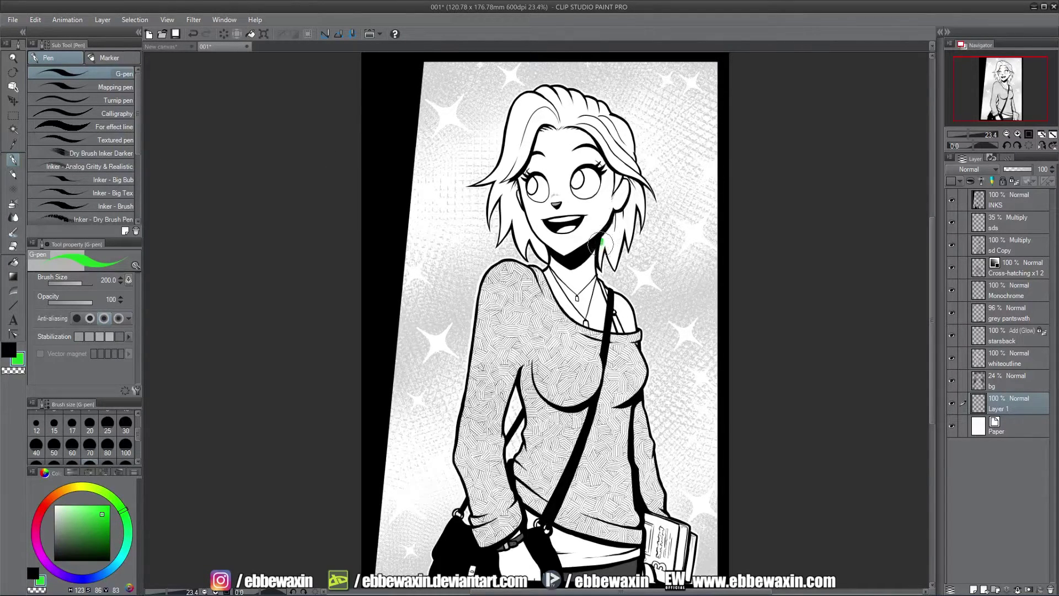
mouse_move(601, 243)
left_mouse_down()
mouse_move(597, 229)
mouse_move(635, 183)
mouse_move(636, 193)
left_mouse_up()
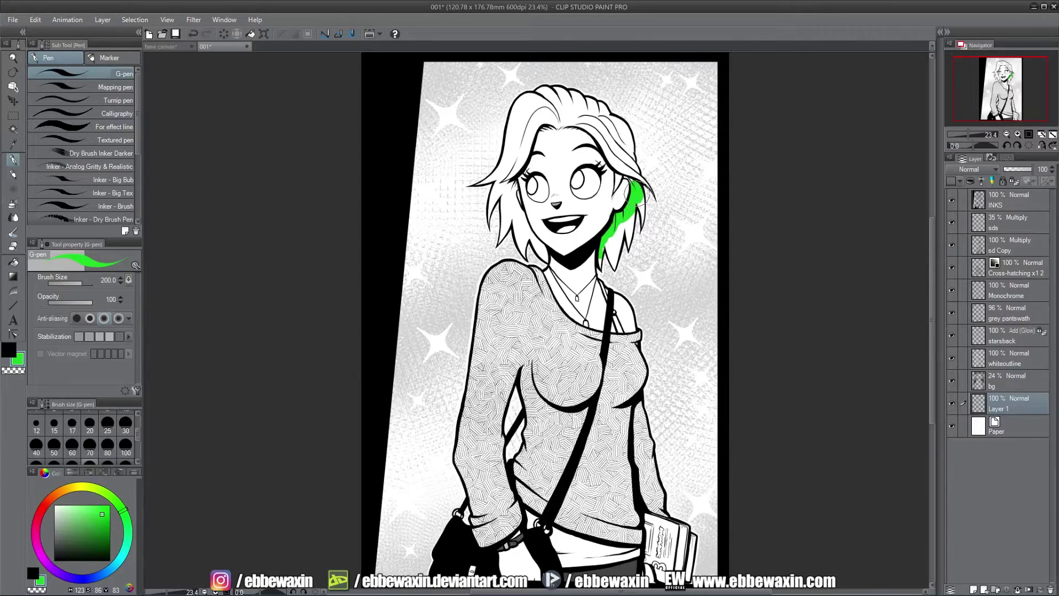
key("ctrl+z")
key("ctrl+z")
key("ctrl+z")
Step: Auto-select the neck, shoulder and hand areas with other layers referenced, and fill them with yellow-green (H 86, S 86, V 83)
key("w")
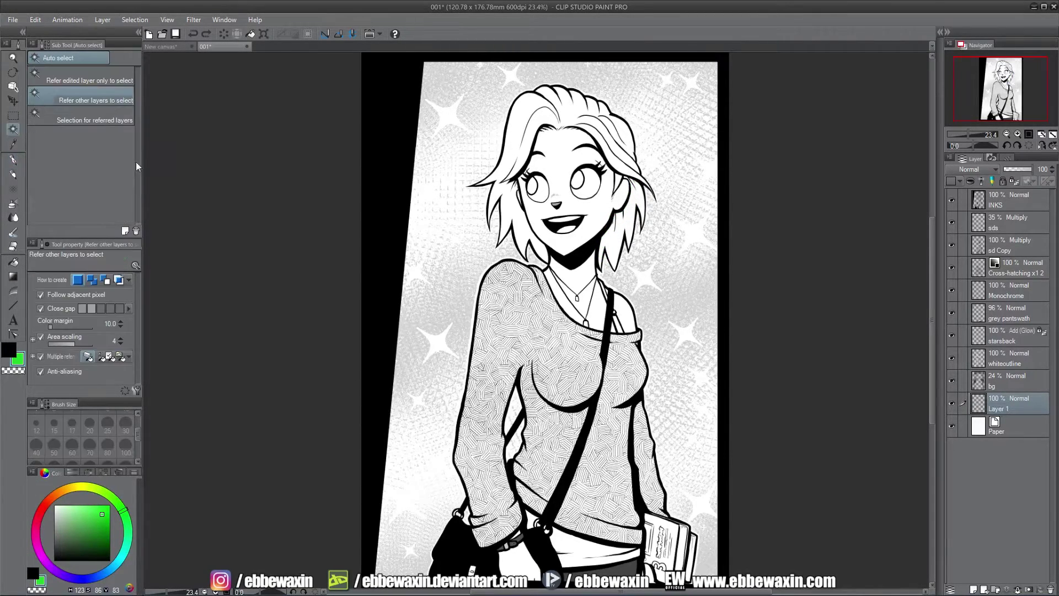
left_click(517, 132)
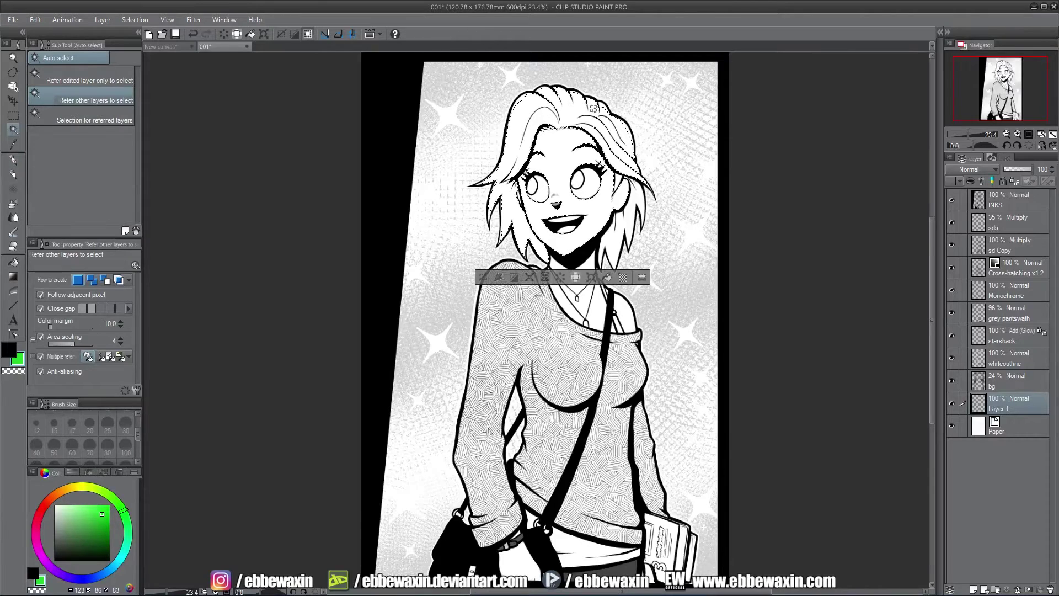
left_click(600, 310)
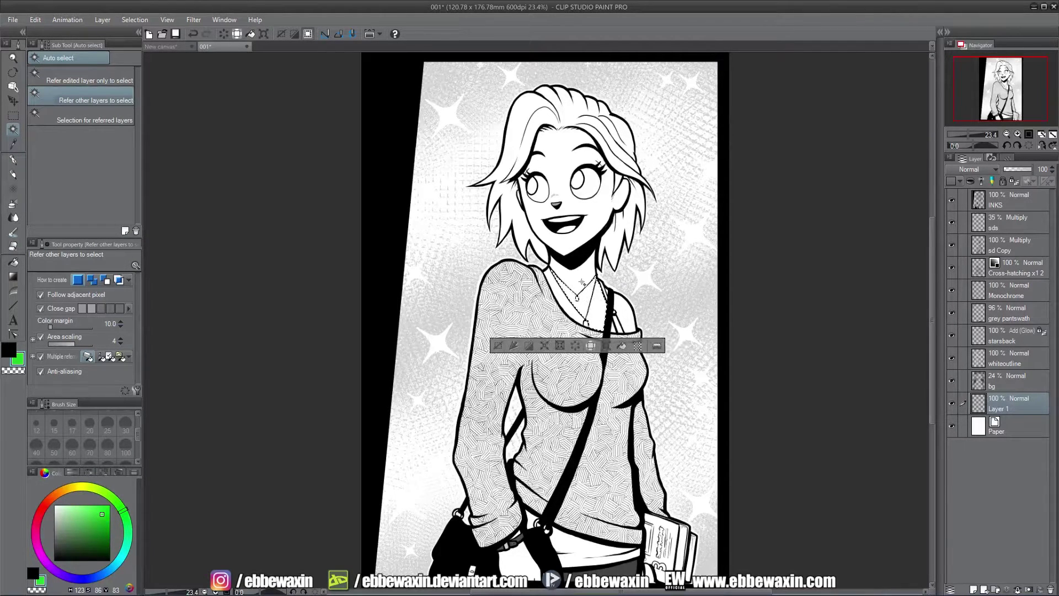
left_click(622, 300, "shift")
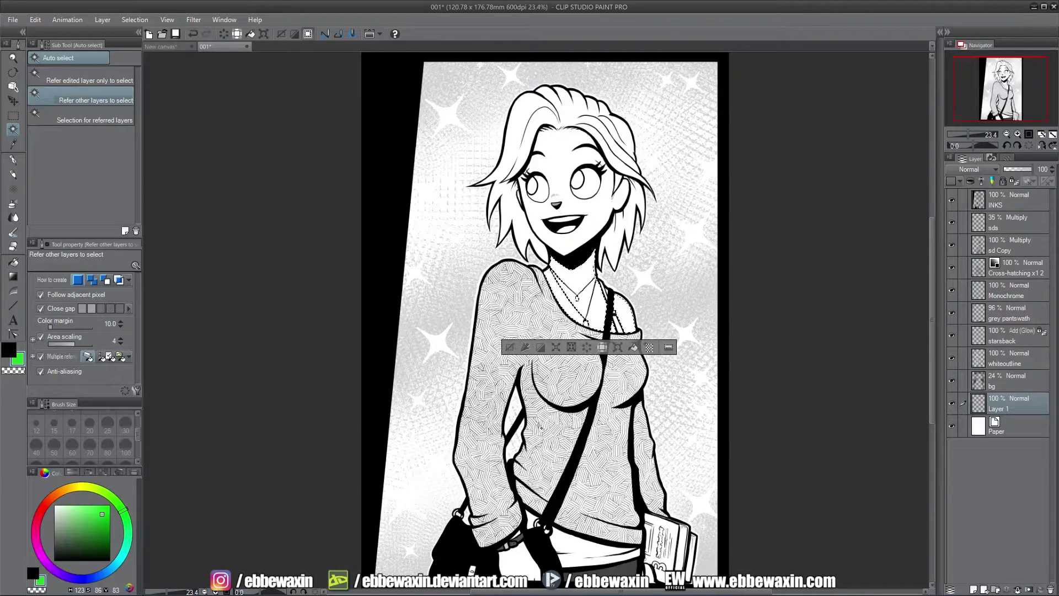
left_click(519, 535, "shift")
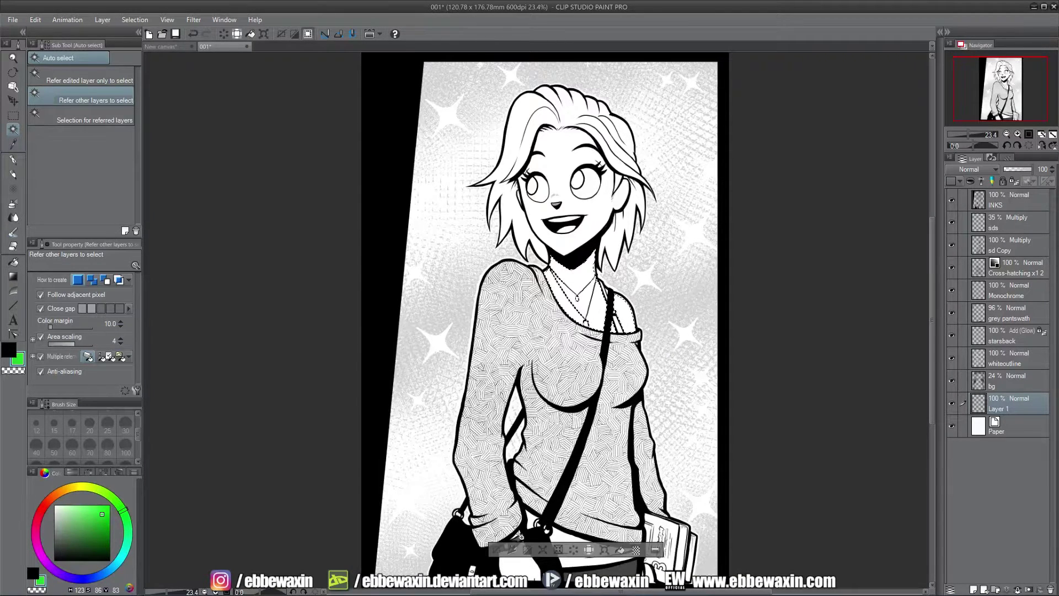
left_click(524, 551, "shift")
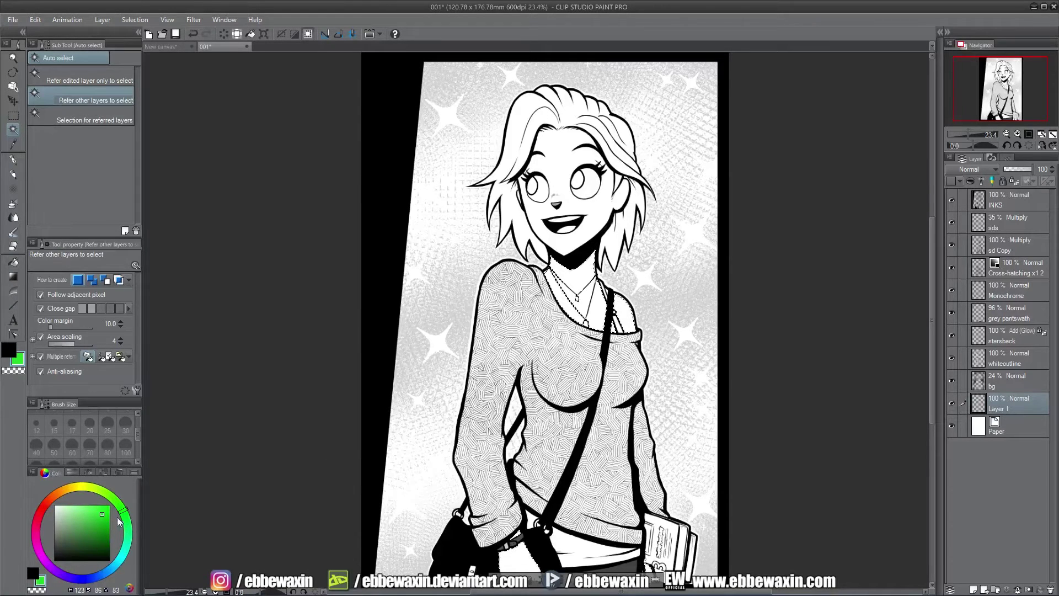
left_click(102, 488)
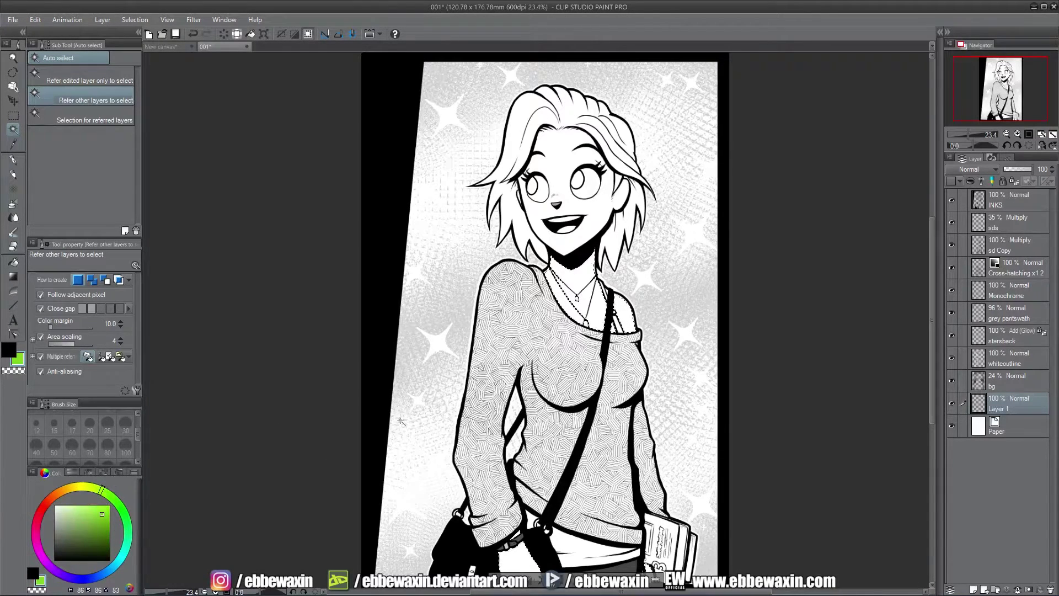
key("alt+BackSpace")
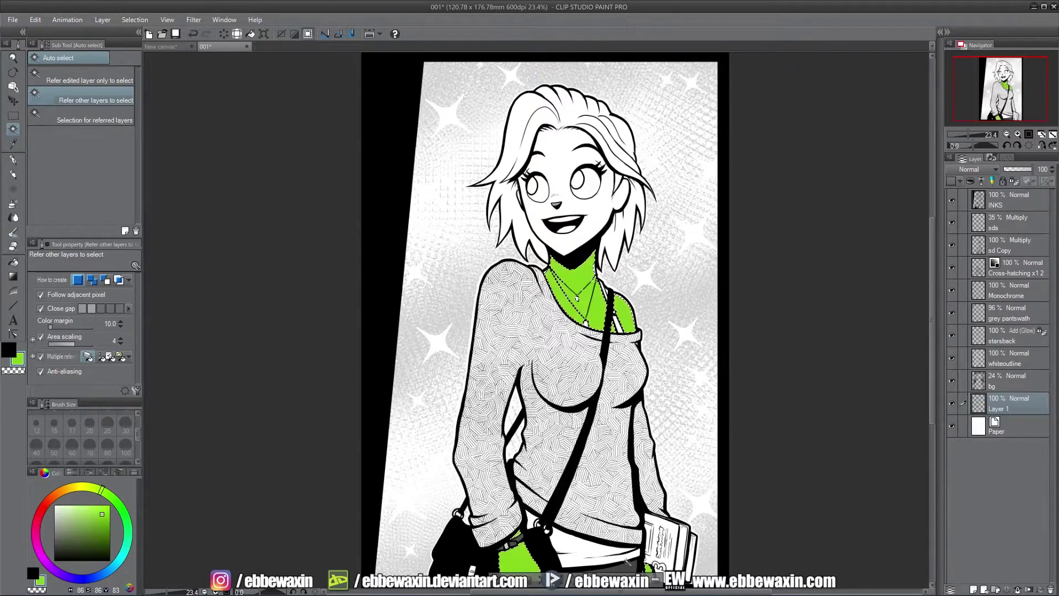
Step: Auto-select the face with its connected hair area, fill it with the same yellow-green, and clear the selection
left_click(596, 219)
key("alt+BackSpace")
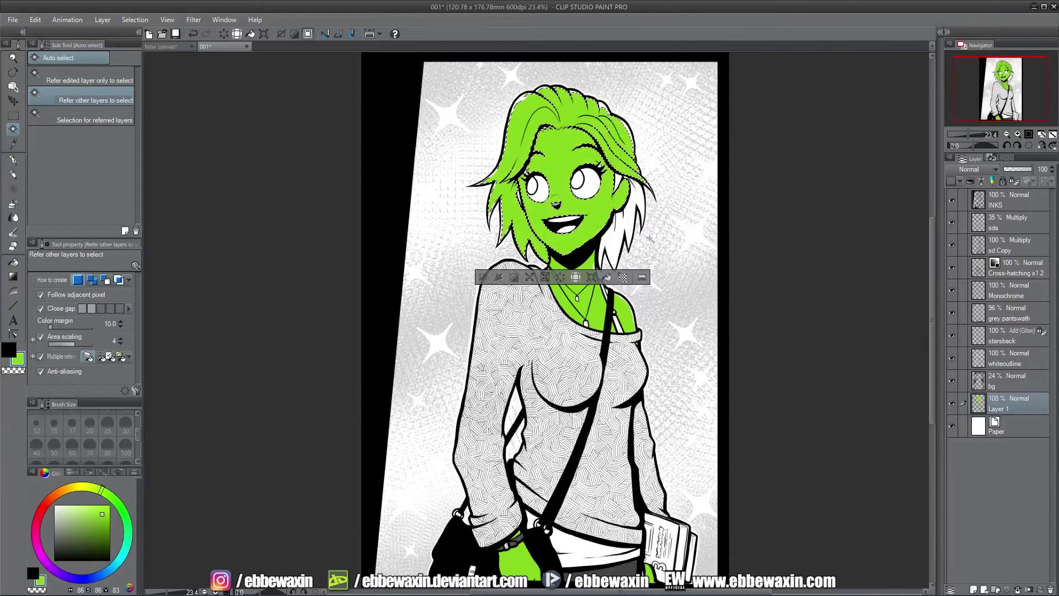
key("m")
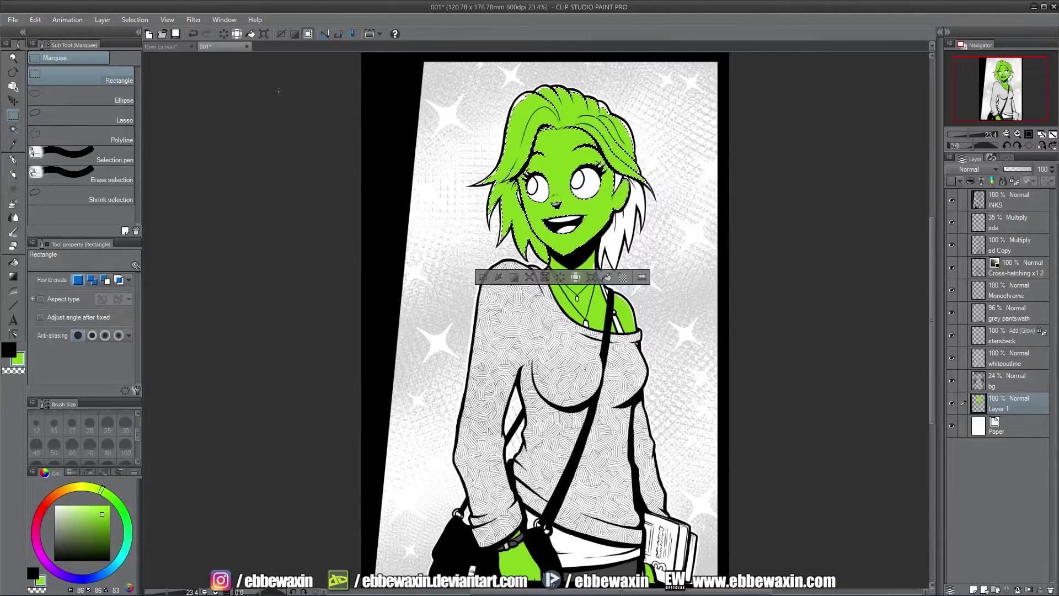
key("ctrl+d")
Step: Paint the character's hair turquoise (H 175, S 86, V 83) over the green fill with the G-pen at size 200
key("p")
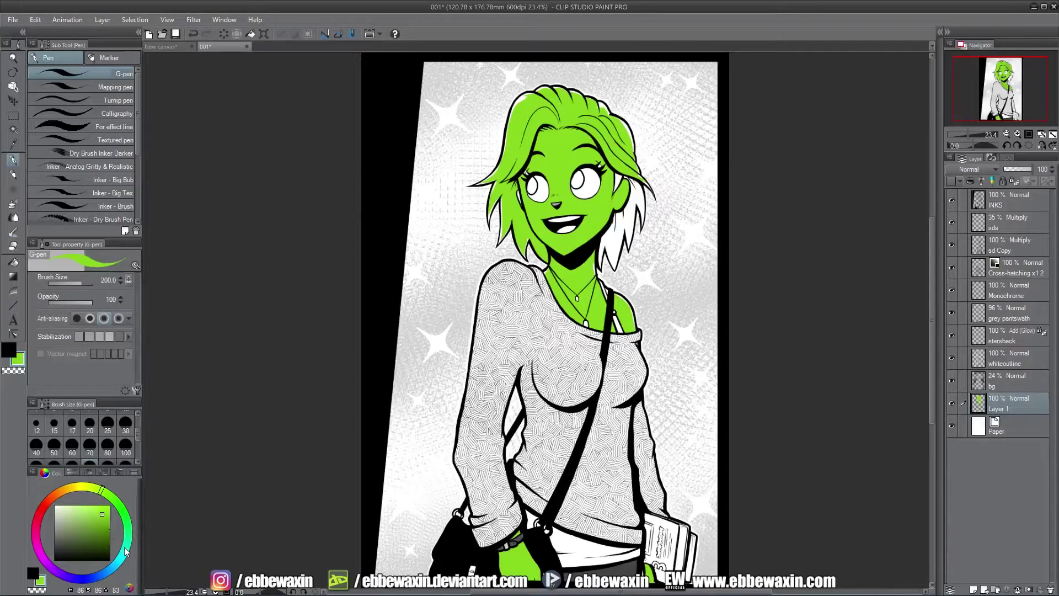
left_click_drag(126, 551, 124, 568)
left_click(562, 118)
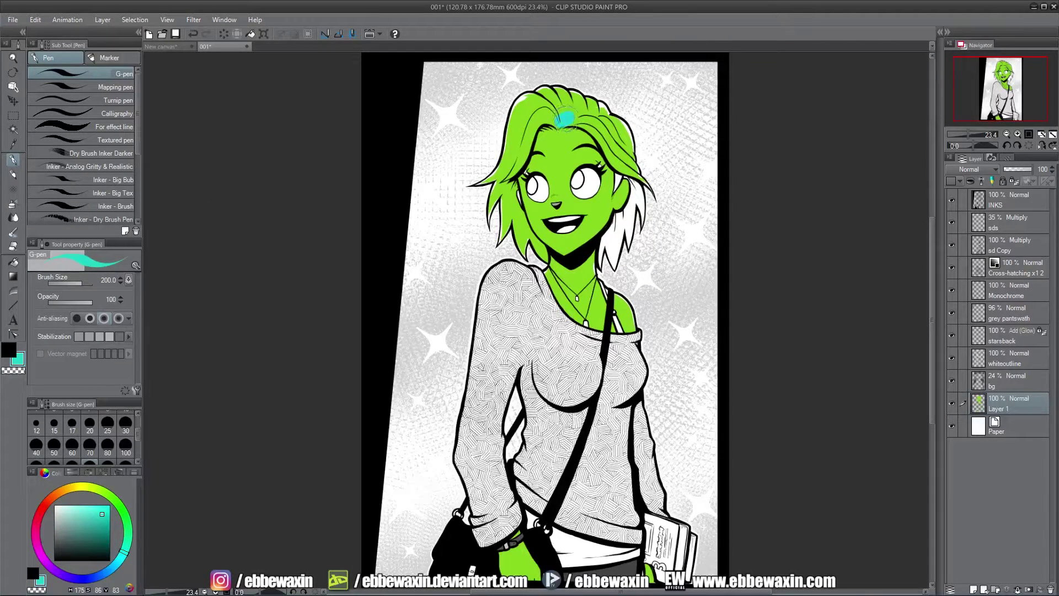
mouse_move(598, 145)
left_mouse_down()
mouse_move(630, 157)
mouse_move(642, 198)
mouse_move(620, 233)
left_mouse_up()
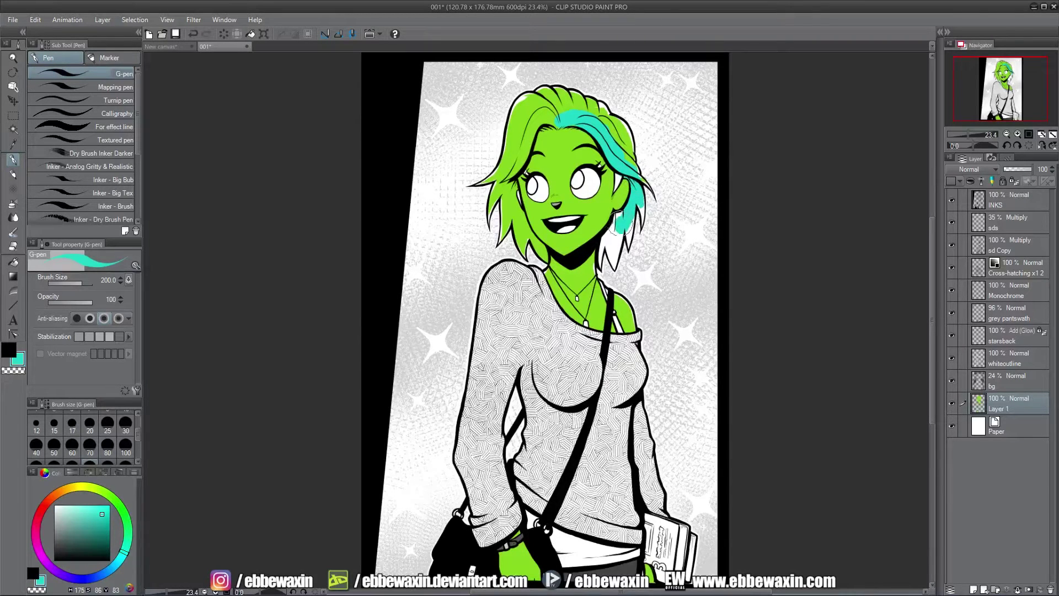
left_click_drag(610, 171, 621, 193)
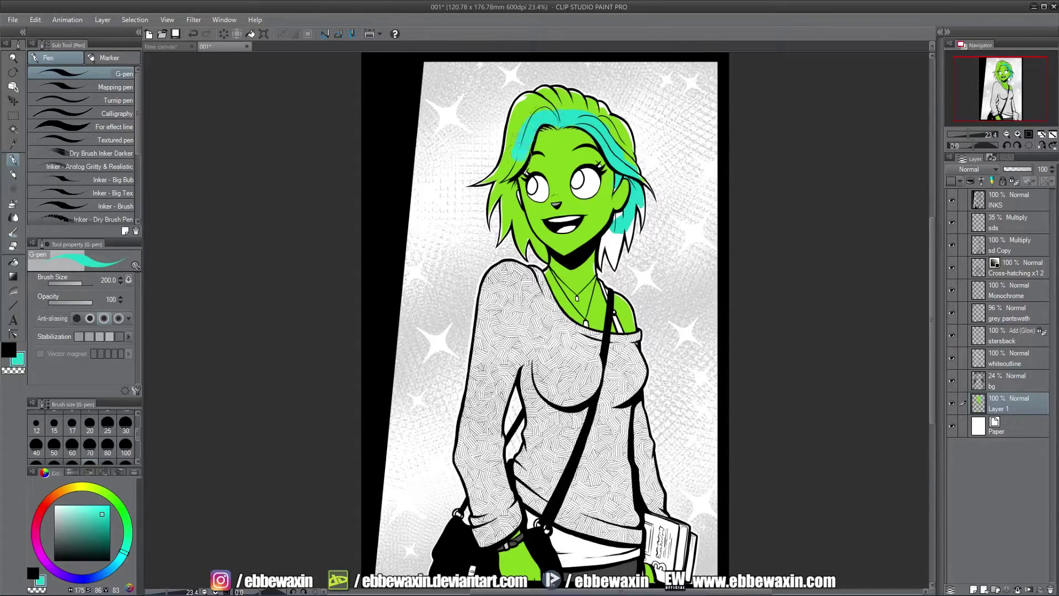
mouse_move(520, 157)
left_mouse_down()
mouse_move(494, 171)
mouse_move(528, 112)
left_mouse_up()
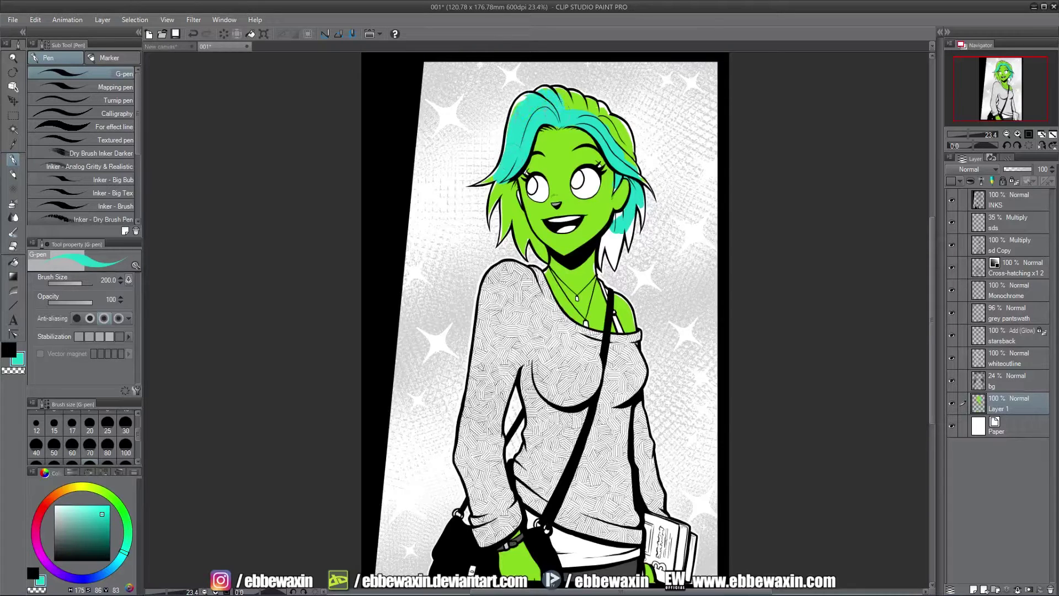
left_click_drag(592, 103, 630, 139)
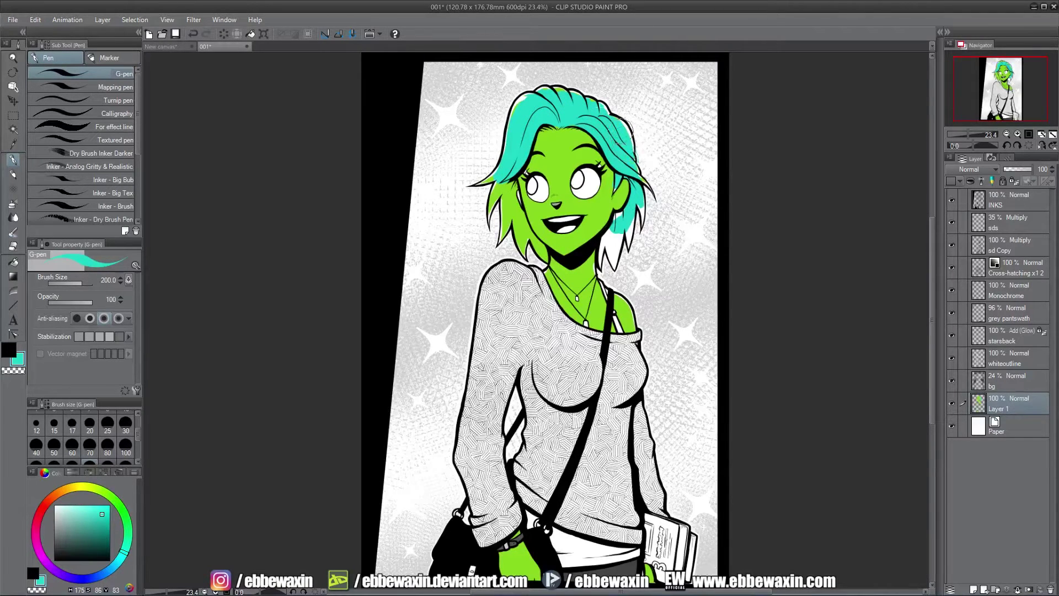
mouse_move(503, 181)
left_mouse_down()
mouse_move(515, 213)
mouse_move(521, 205)
mouse_move(520, 236)
mouse_move(528, 226)
mouse_move(539, 252)
left_mouse_up()
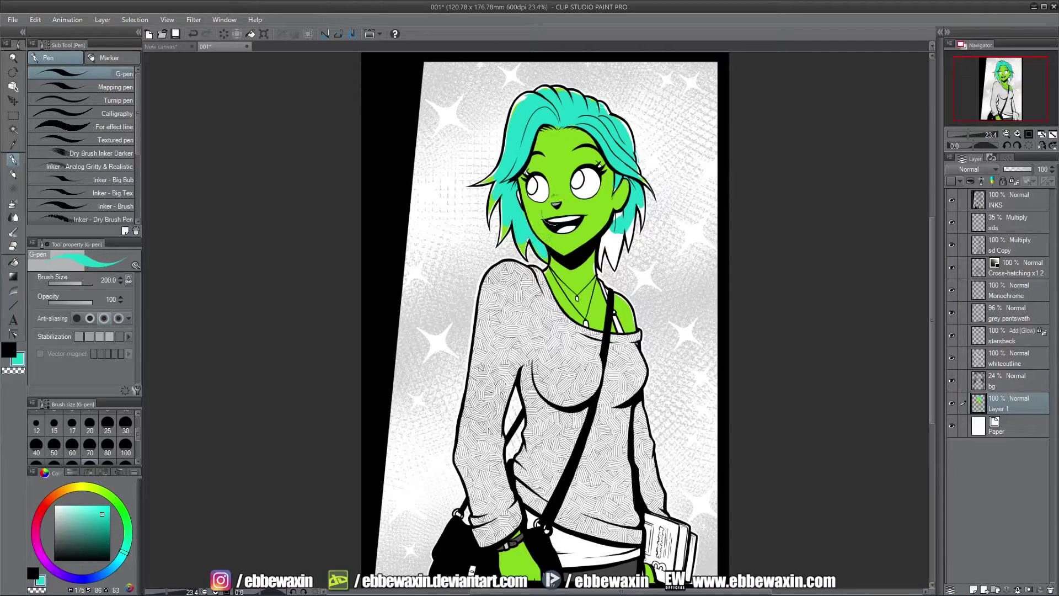
mouse_move(619, 225)
left_mouse_down()
mouse_move(613, 241)
mouse_move(638, 193)
mouse_move(653, 195)
left_mouse_up()
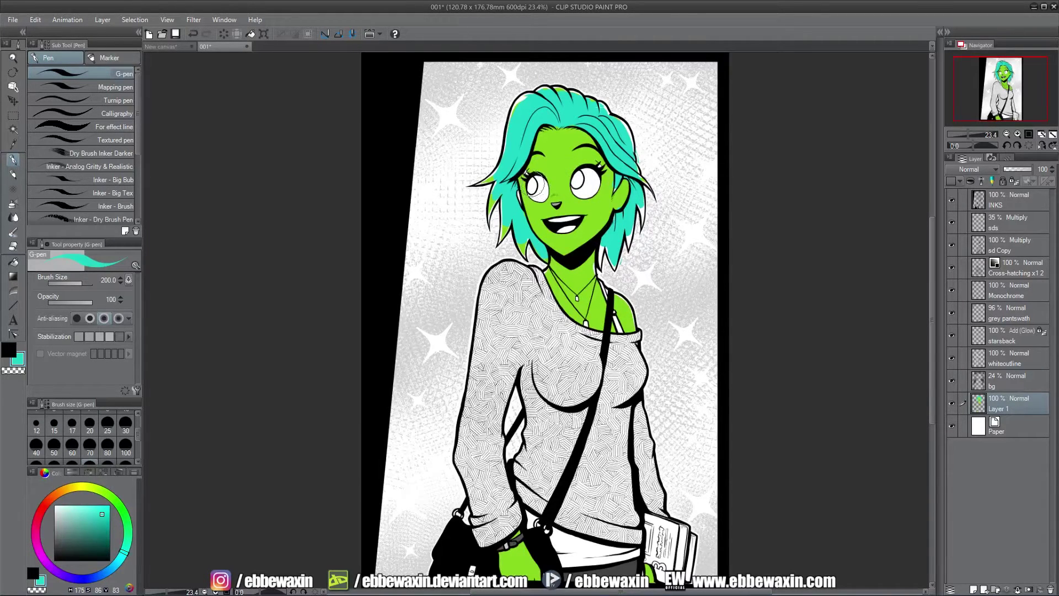
Step: Paint the irises orange and the surrounding eye whites yellow (H 57, S 86, V 83)
left_click(54, 495)
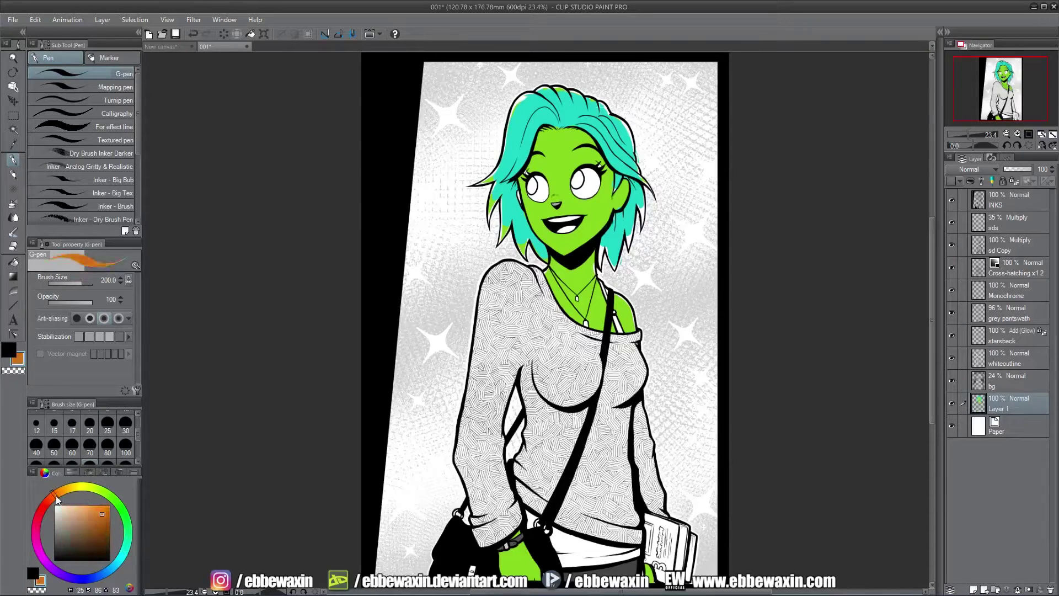
left_click_drag(529, 182, 531, 187)
left_click_drag(576, 178, 577, 166)
left_click(78, 487)
mouse_move(534, 194)
left_mouse_down()
mouse_move(543, 182)
mouse_move(541, 195)
mouse_move(585, 186)
mouse_move(604, 150)
left_mouse_up()
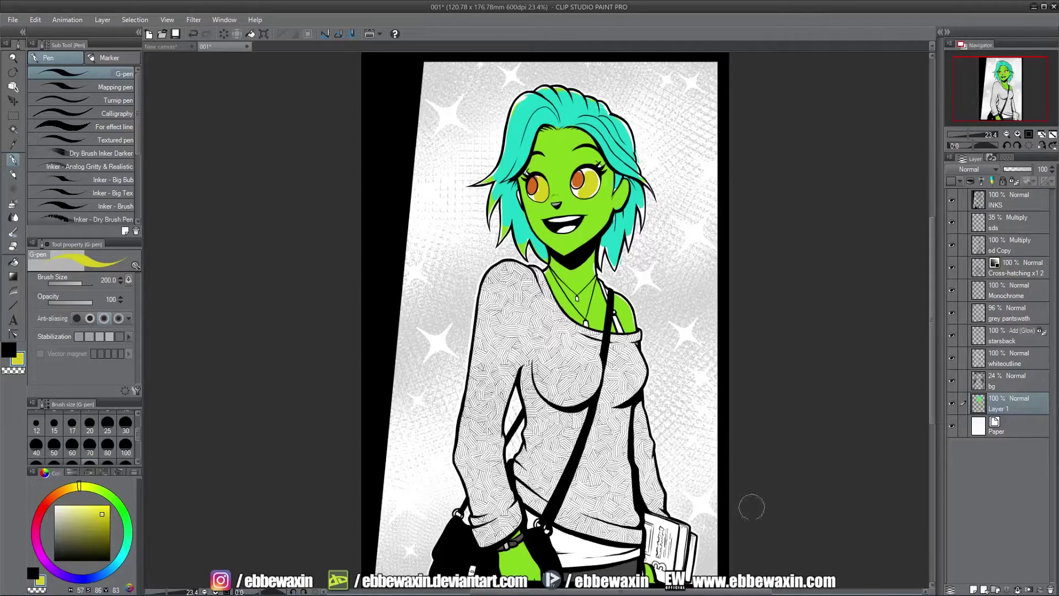
Step: Undo the eye colors and all the turquoise hair strokes
key("ctrl+z")
key("ctrl+z")
key("ctrl+z")
key("ctrl+z")
key("ctrl+z")
key("ctrl+z")
key("ctrl+z")
key("ctrl+z")
key("ctrl+z")
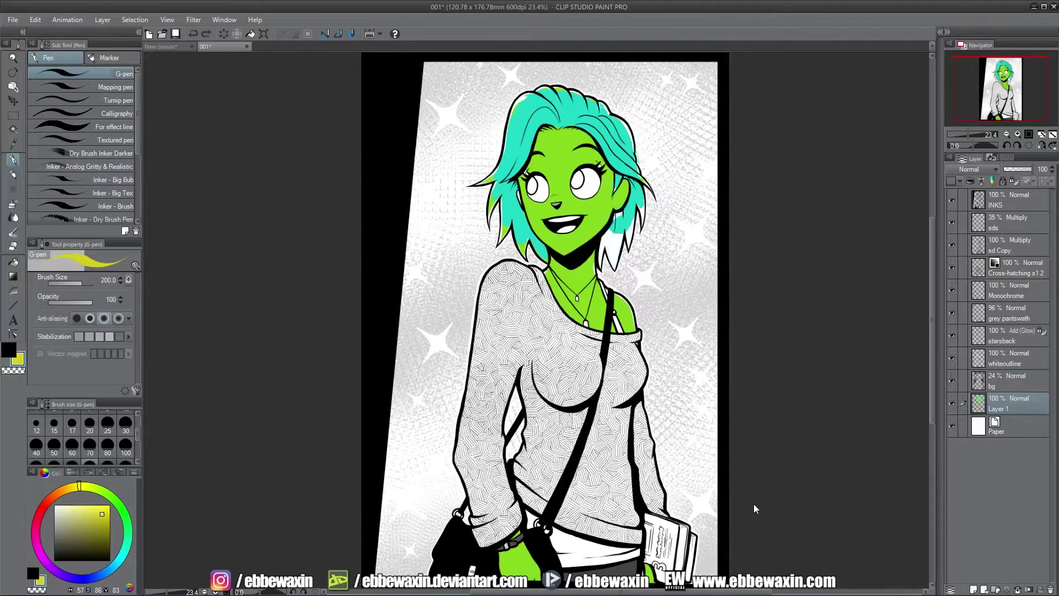
key("ctrl+z")
key("ctrl+z")
key("ctrl+z")
key("ctrl+z")
key("ctrl+z")
key("ctrl+z")
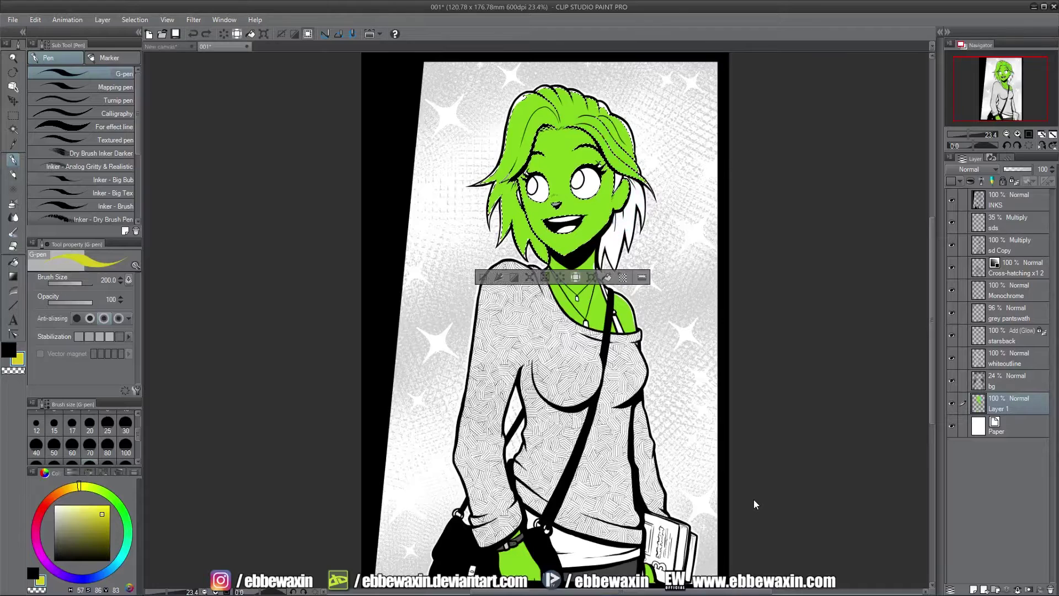
Step: Undo the yellow-green fills on the skin and hair along with their selections, leaving Layer 1 empty
key("ctrl+z")
key("ctrl+z")
key("ctrl+z")
key("ctrl+z")
key("ctrl+z")
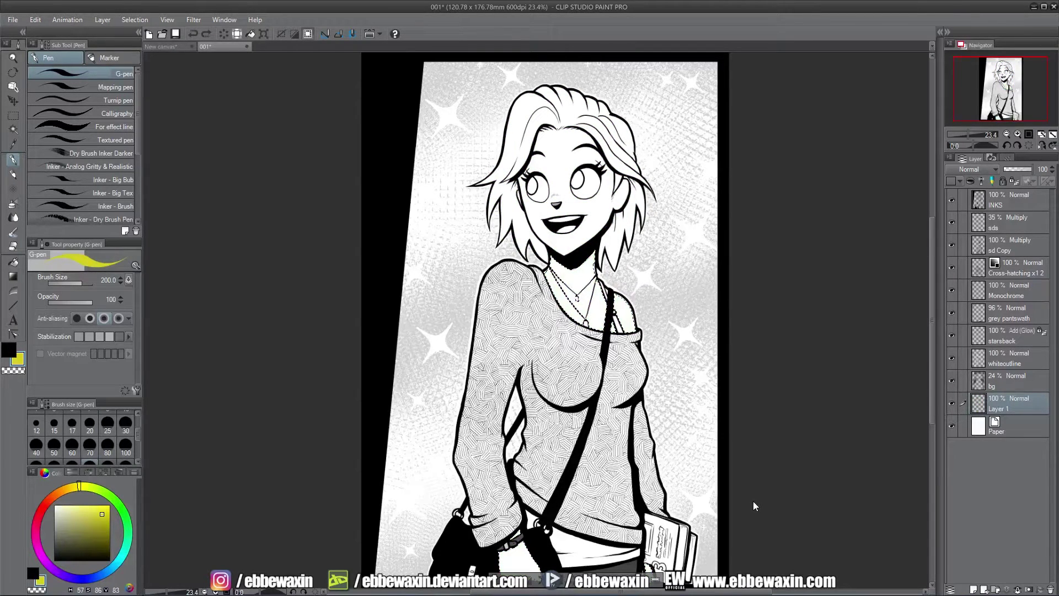
key("ctrl+z")
key("ctrl+z")
key("ctrl+z")
key("ctrl+z")
key("ctrl+z")
key("ctrl+z")
key("ctrl+z")
key("ctrl+z")
key("ctrl+z")
key("ctrl+z")
key("ctrl+z")
key("ctrl+z")
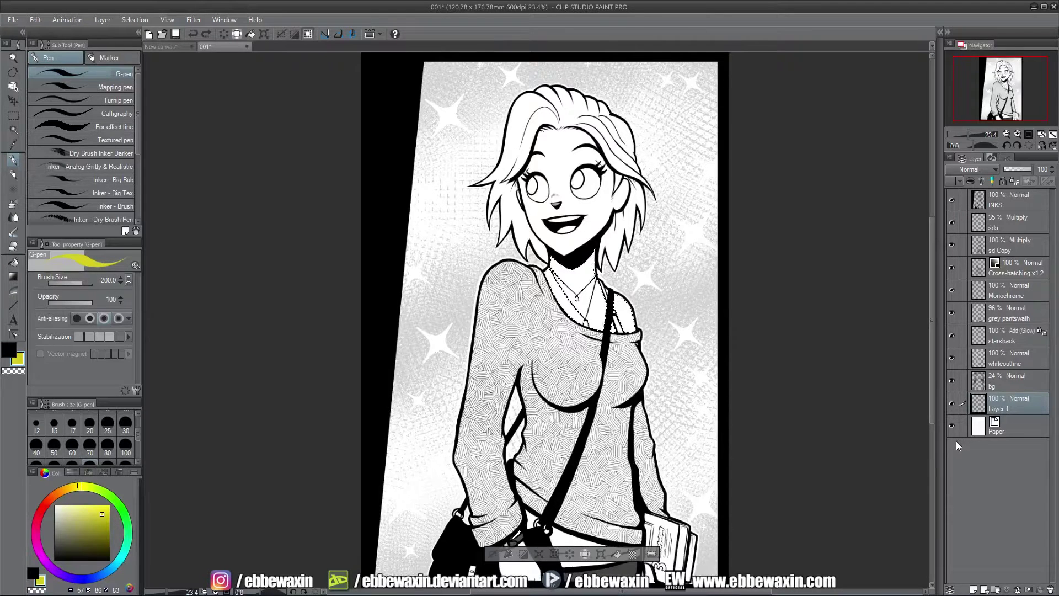
key("ctrl+z")
key("ctrl+z")
key("ctrl+z")
key("ctrl+z")
key("ctrl+z")
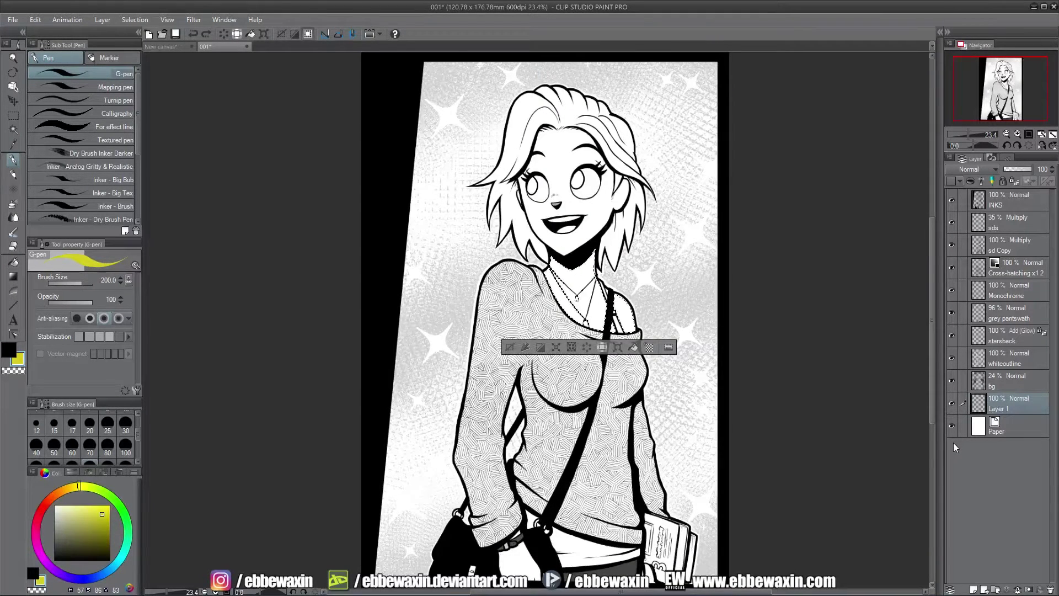
key("ctrl+z")
key("ctrl+z")
key("ctrl+z")
key("ctrl+z")
key("ctrl+z")
key("ctrl+z")
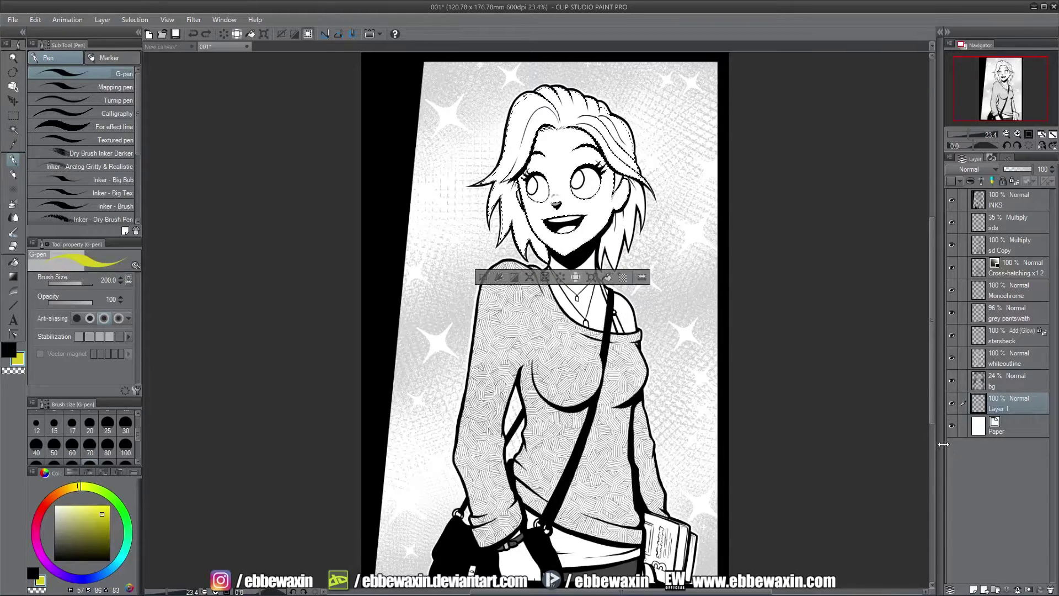
key("ctrl+z")
left_click(13, 115)
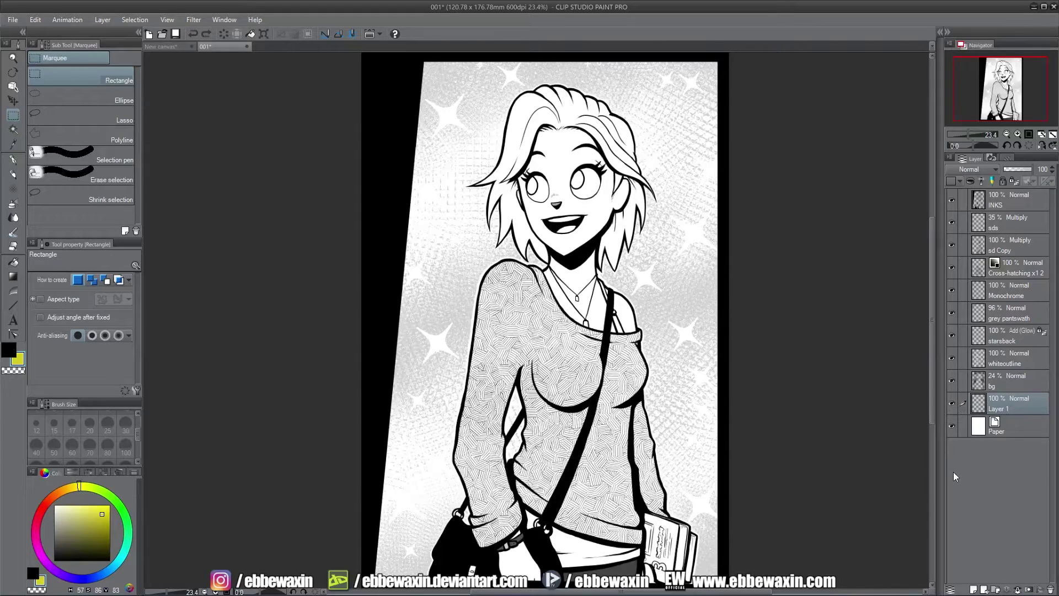
Step: Hide the bg and whiteoutline layers and rename the layer above Paper as flats
left_click(952, 381)
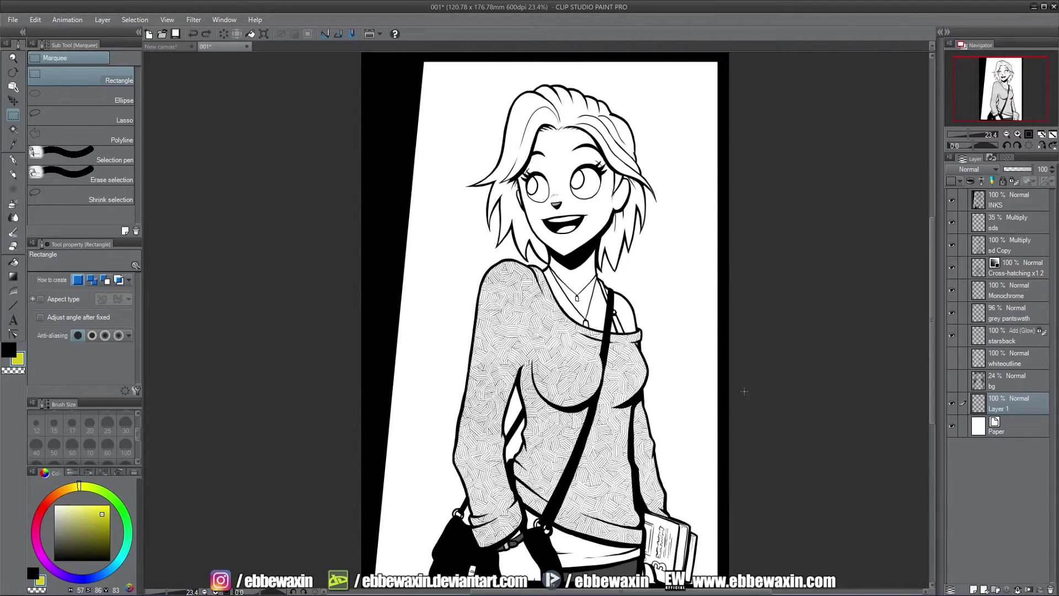
double_click(999, 409)
type("flats")
key("Return")
Step: Set the drawing color to a light skin tone (H 35, S 32, V 93)
left_click(66, 491)
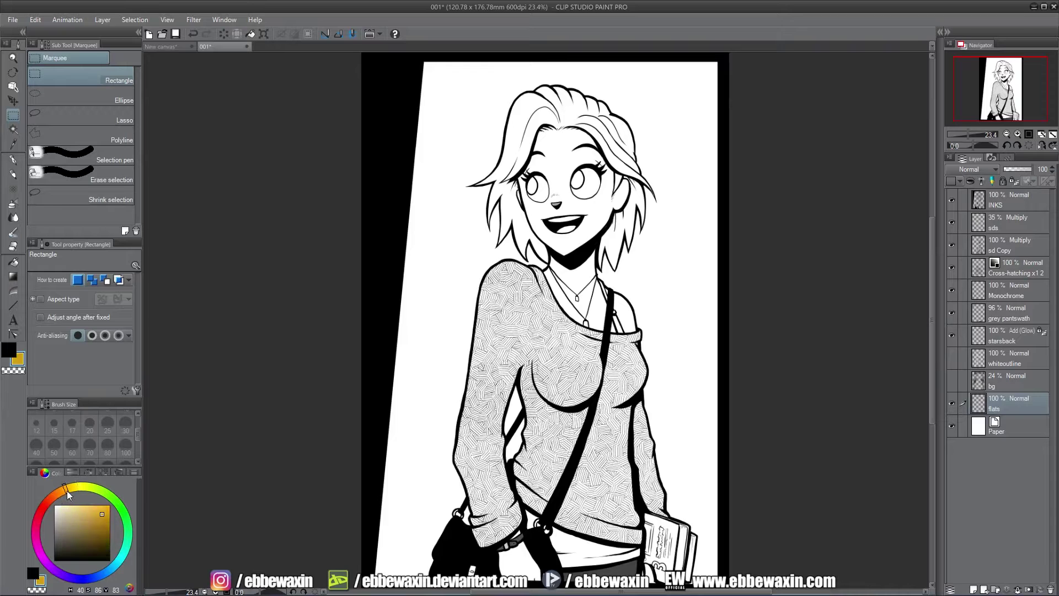
left_click_drag(85, 511, 82, 506)
left_click(77, 510)
left_click(61, 490)
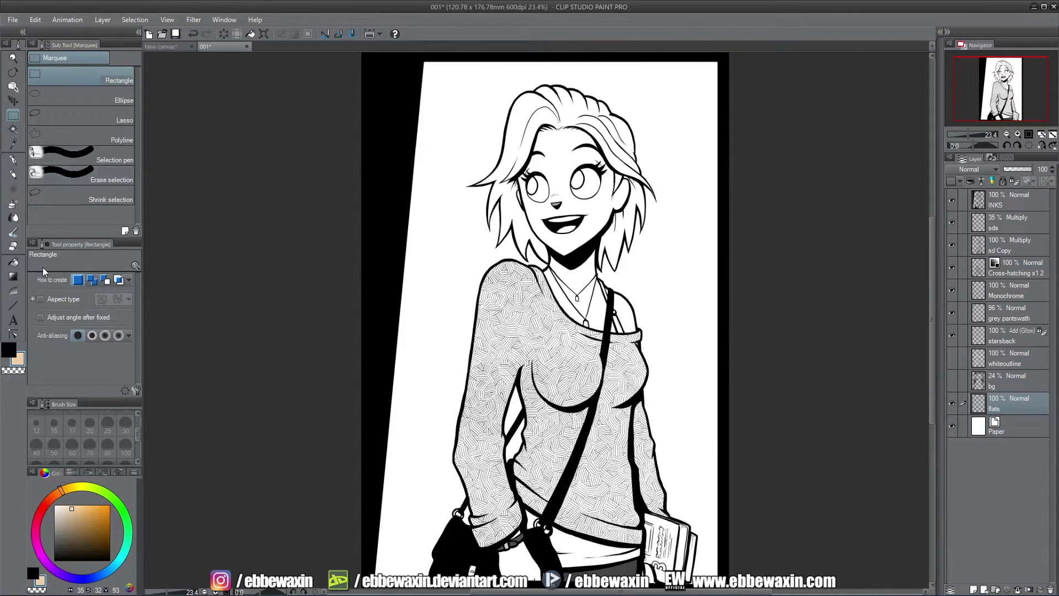
Step: Try auto-selecting the white background with other layers referenced, undo that selection, and hide the starsback layer
left_click(13, 130)
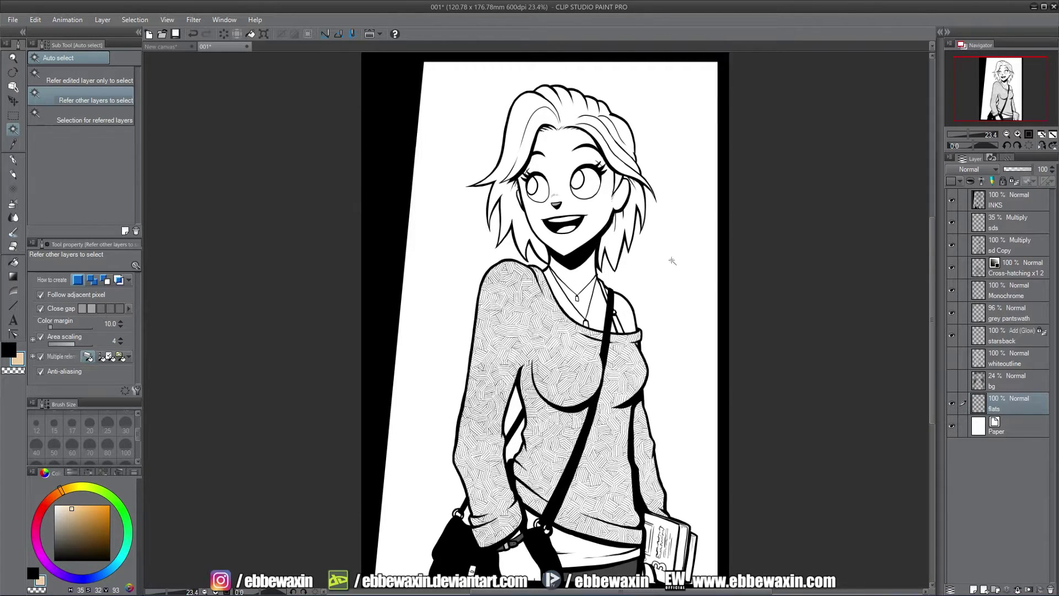
left_click(684, 219)
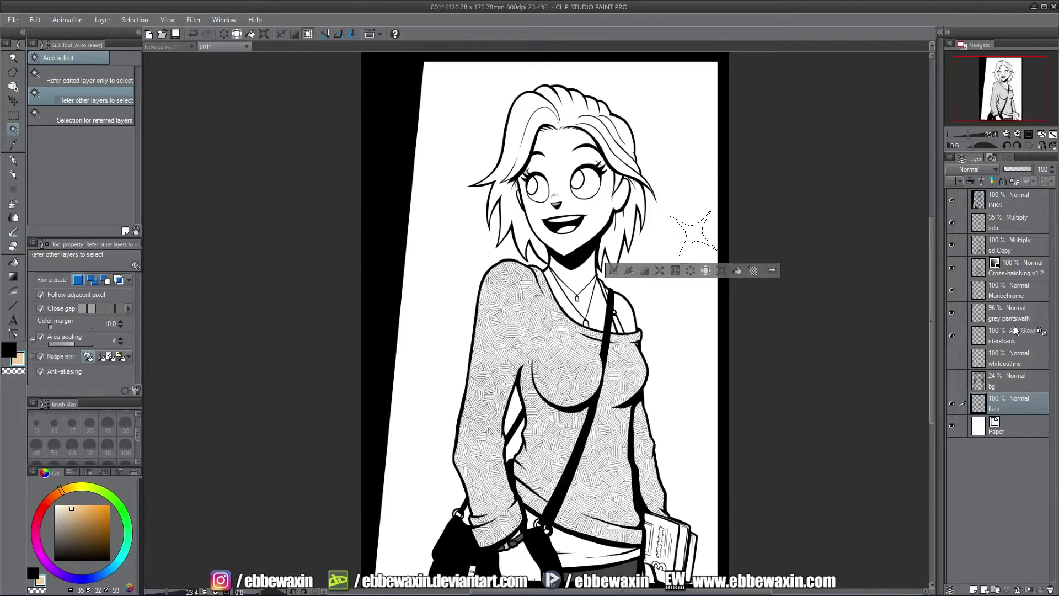
key("ctrl+z")
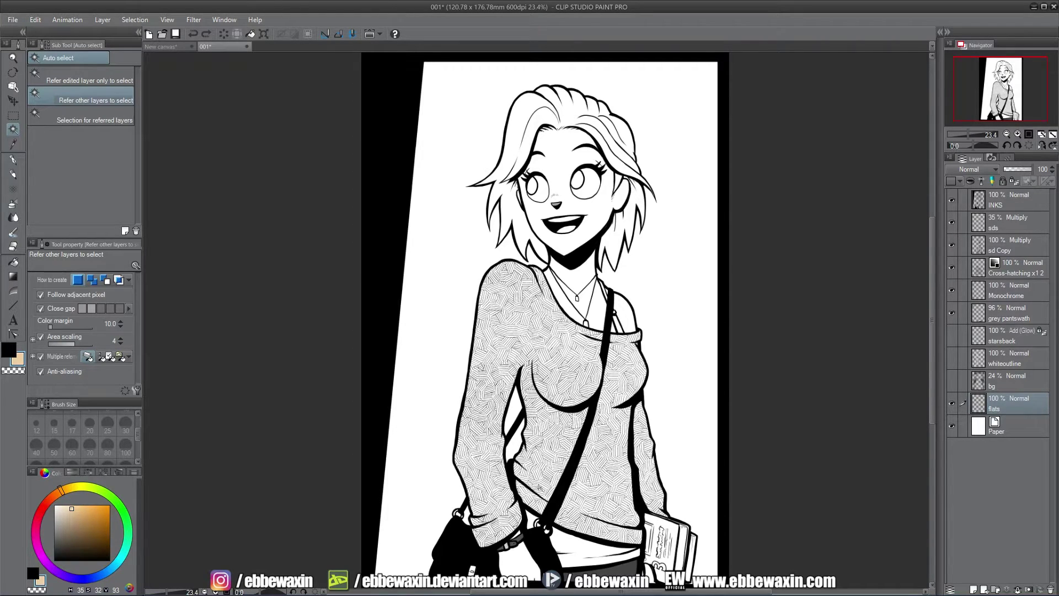
Step: Add a new layer above INKS and set the main color to dark red (H 3, S 93, V 42)
left_click(1009, 208)
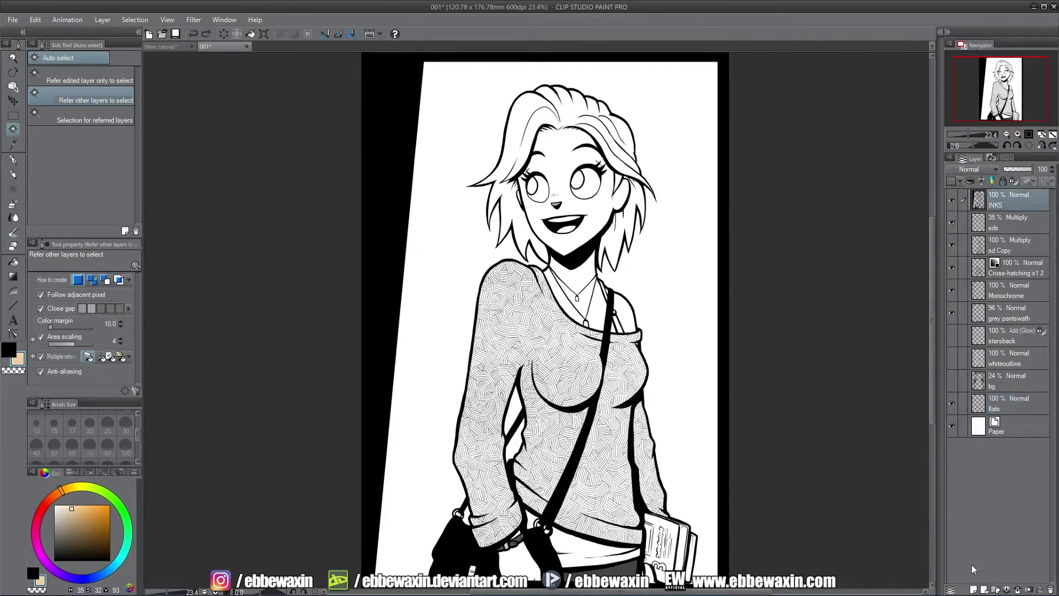
left_click(973, 589)
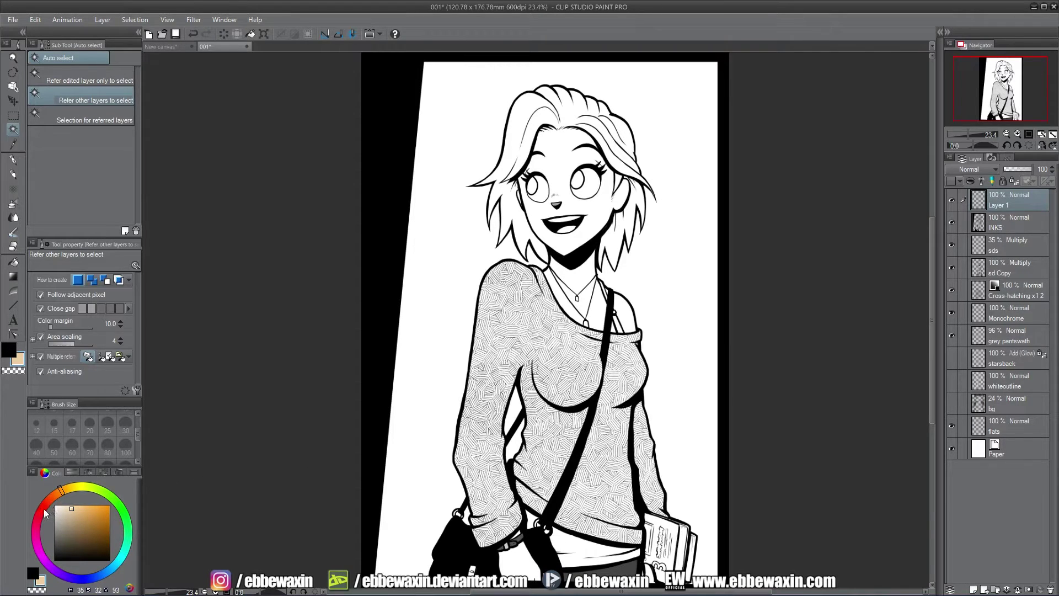
left_click(10, 353)
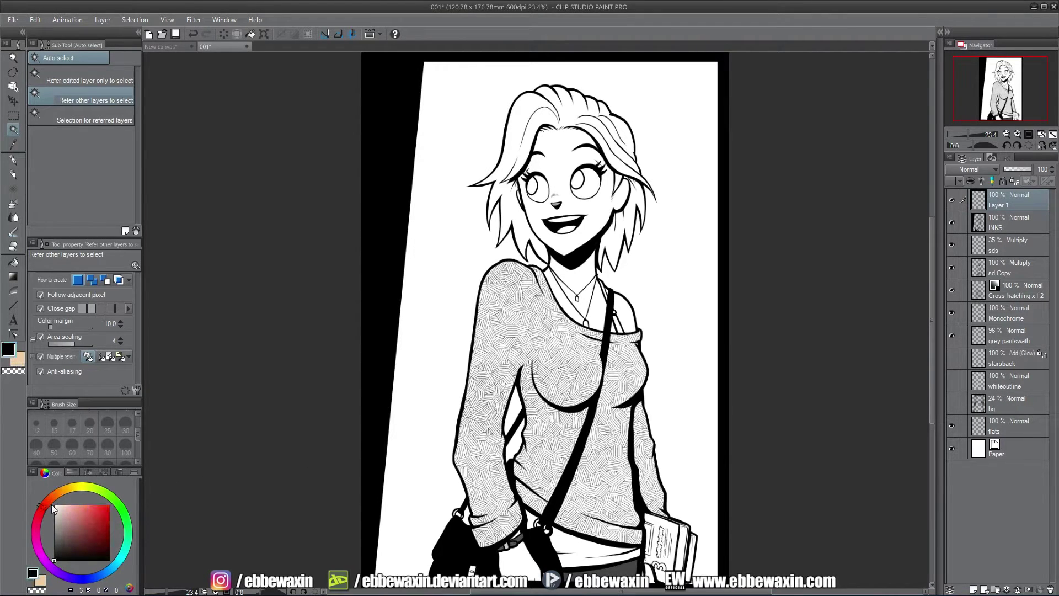
left_click_drag(96, 532, 104, 541)
Step: Try a dark red G-pen stroke between the hair tip and the shoulder, set the brush size to 20, and undo the stroke
left_click(13, 160)
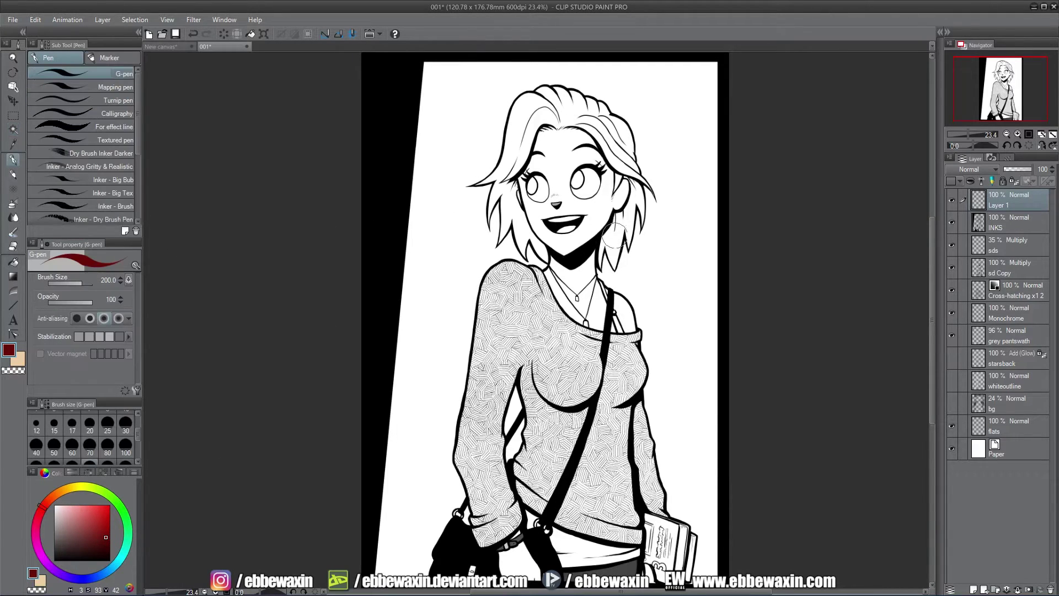
left_click_drag(615, 268, 607, 292)
left_click(89, 424)
key("ctrl+z")
Step: On the flats layer, make the skin tone active, auto-select the white background with other layers referenced, and invert the selection
left_click(1007, 428)
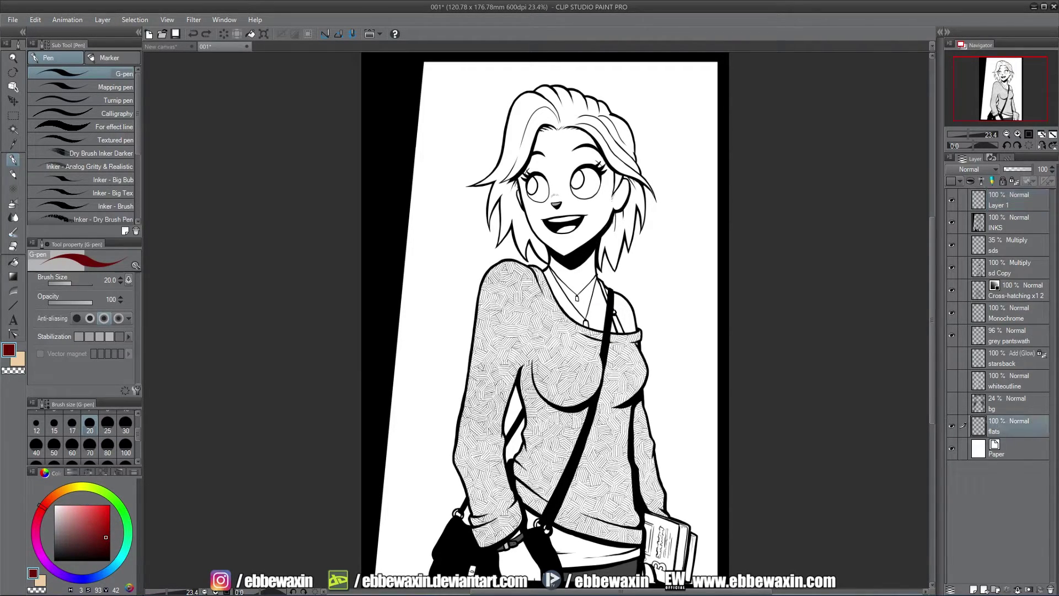
left_click(21, 361)
left_click(13, 129)
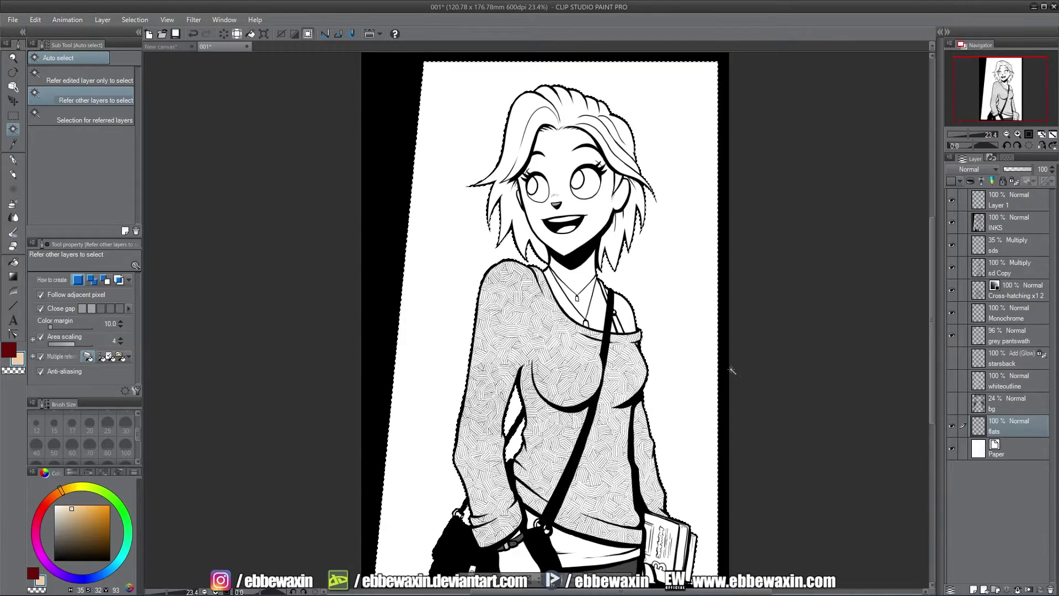
left_click(134, 20)
mouse_move(167, 20)
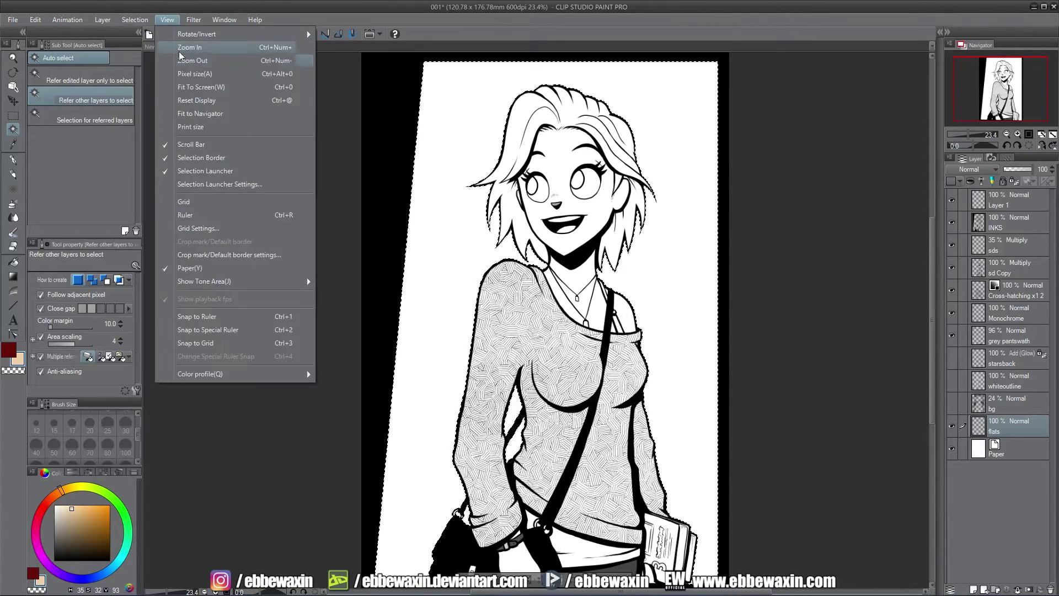
mouse_move(135, 19)
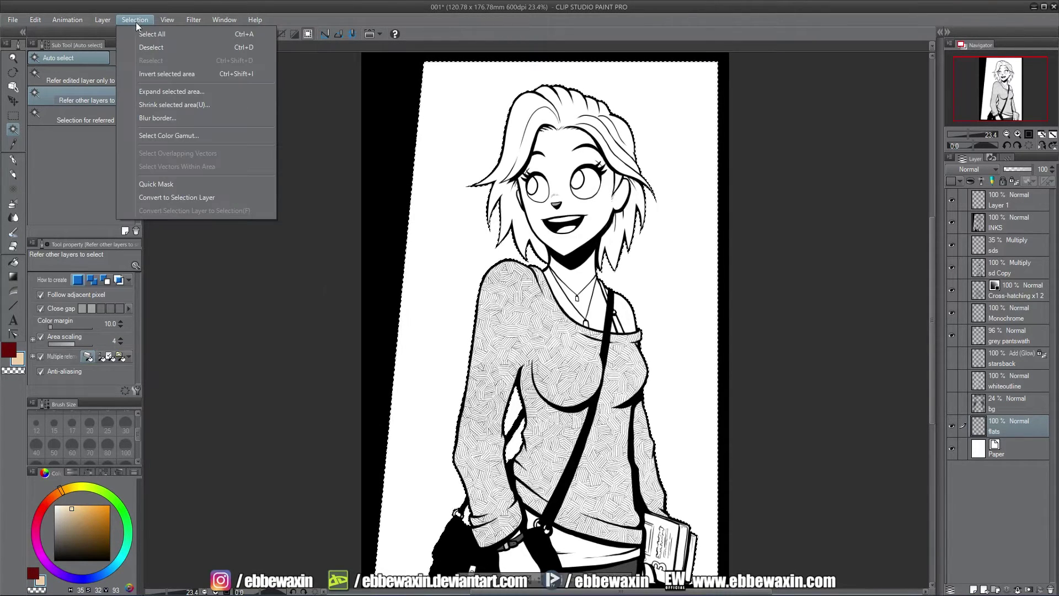
left_click(162, 75)
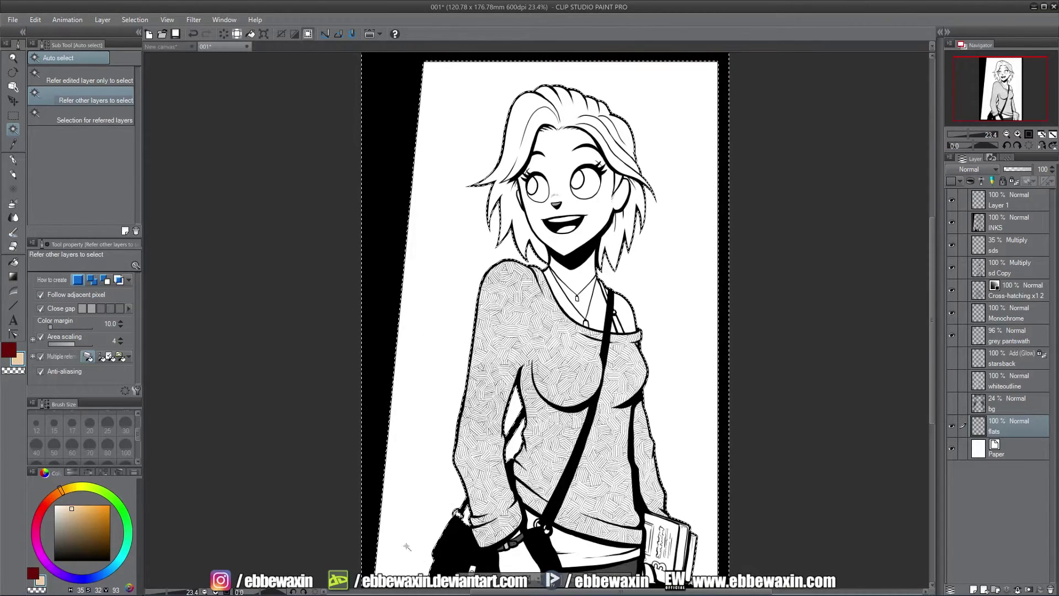
Step: Paint the selected figure on the flats layer with the skin tone, using the G-pen at brush size 1000
left_click(14, 160)
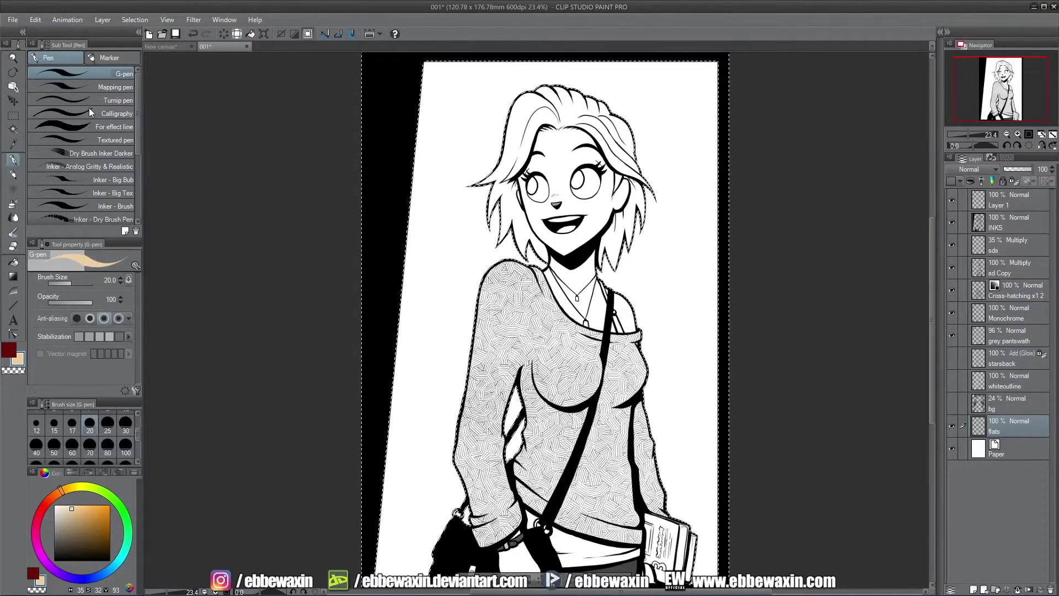
left_click_drag(138, 434, 135, 440)
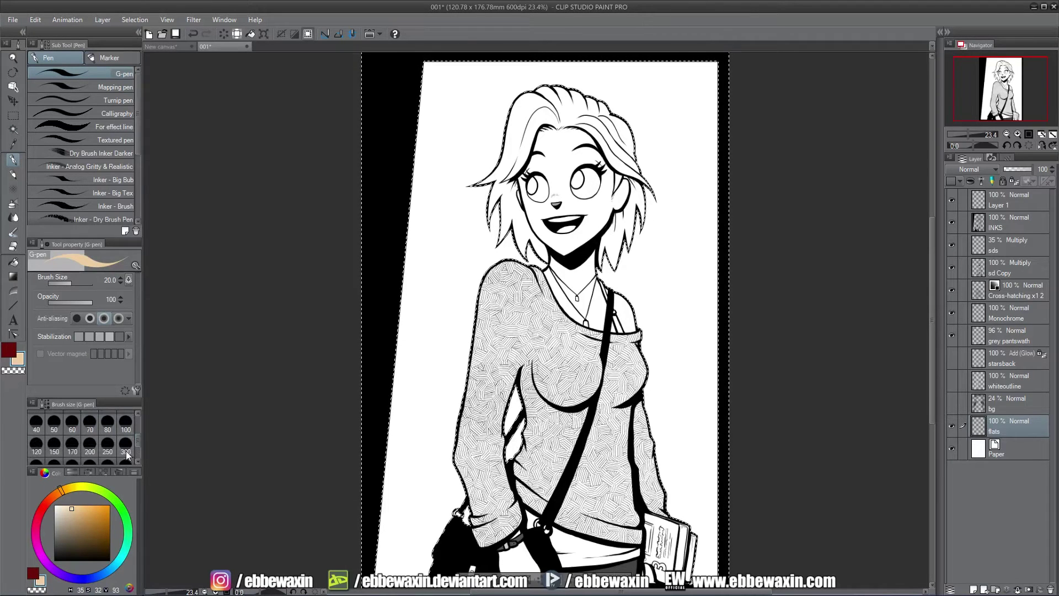
left_click(126, 461)
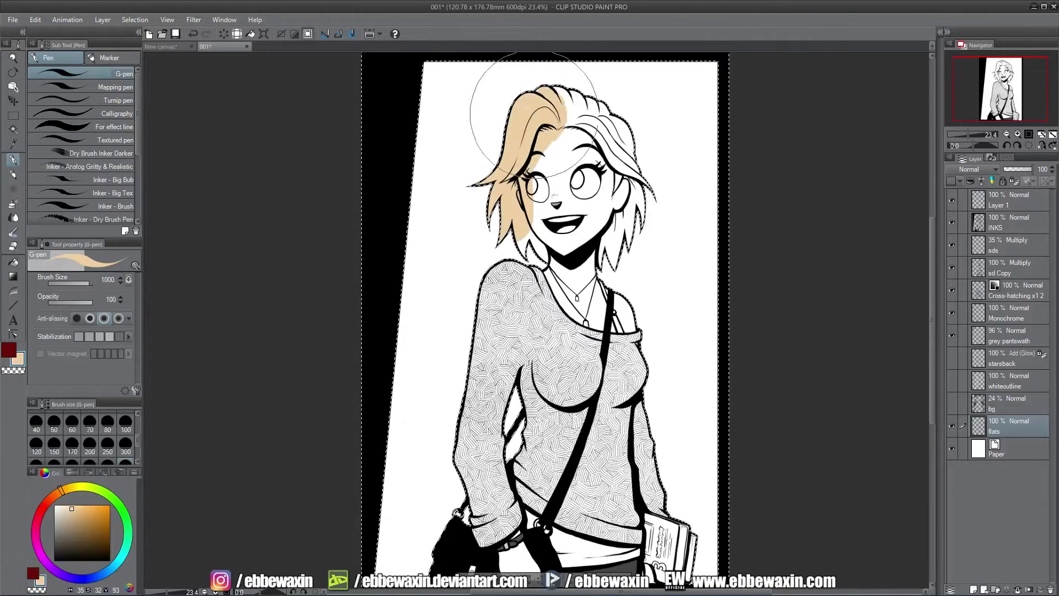
mouse_move(563, 232)
left_mouse_down()
mouse_move(621, 513)
mouse_move(576, 532)
mouse_move(540, 513)
mouse_move(485, 375)
mouse_move(529, 342)
left_mouse_up()
mouse_move(559, 375)
left_mouse_down()
mouse_move(627, 465)
mouse_move(522, 570)
mouse_move(491, 485)
mouse_move(514, 238)
mouse_move(563, 116)
mouse_move(621, 163)
mouse_move(627, 456)
mouse_move(662, 523)
mouse_move(665, 556)
mouse_move(528, 573)
mouse_move(479, 469)
left_mouse_up()
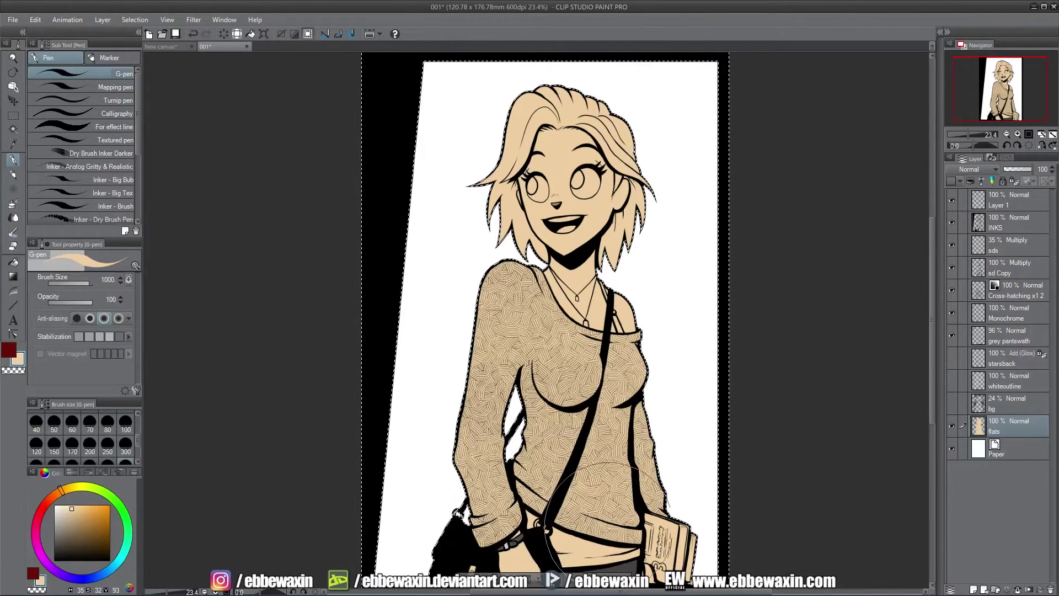
Step: Clear the selection and briefly hide the INKS layer to inspect the flat color beneath, showing it again
left_click(13, 115)
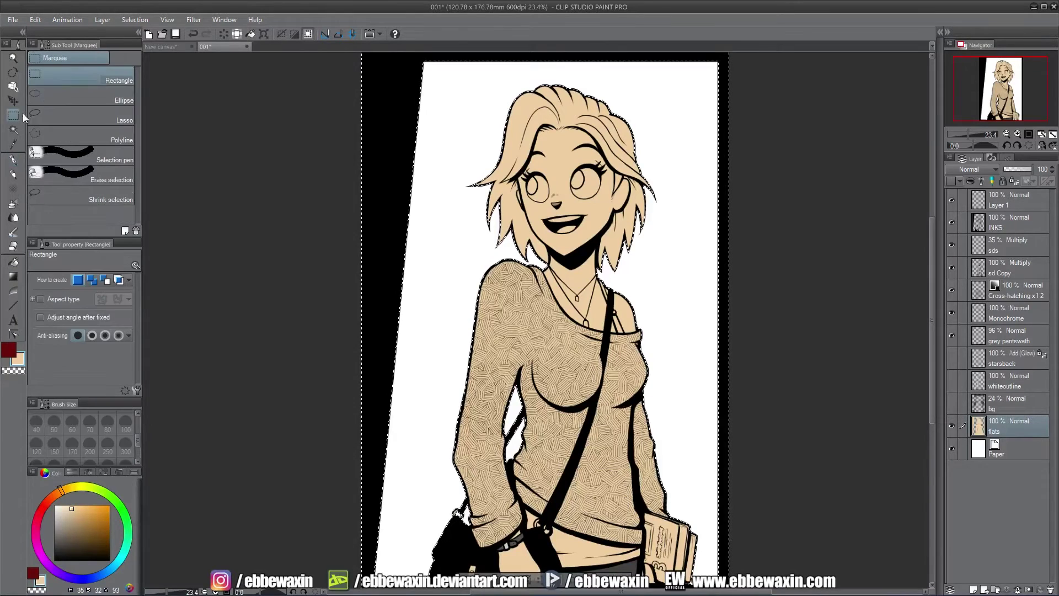
key("ctrl+d")
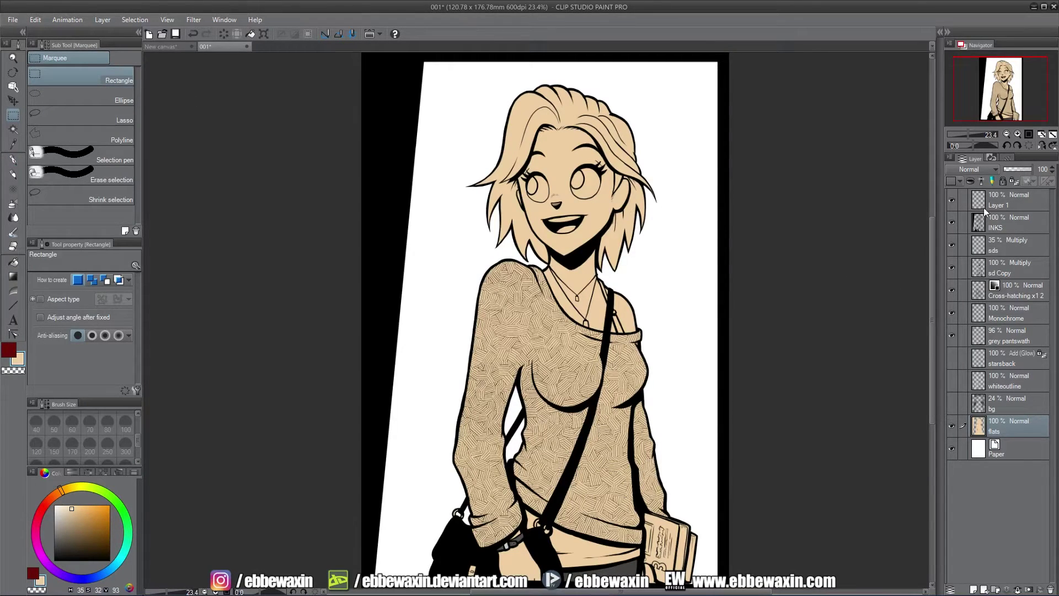
left_click(951, 222)
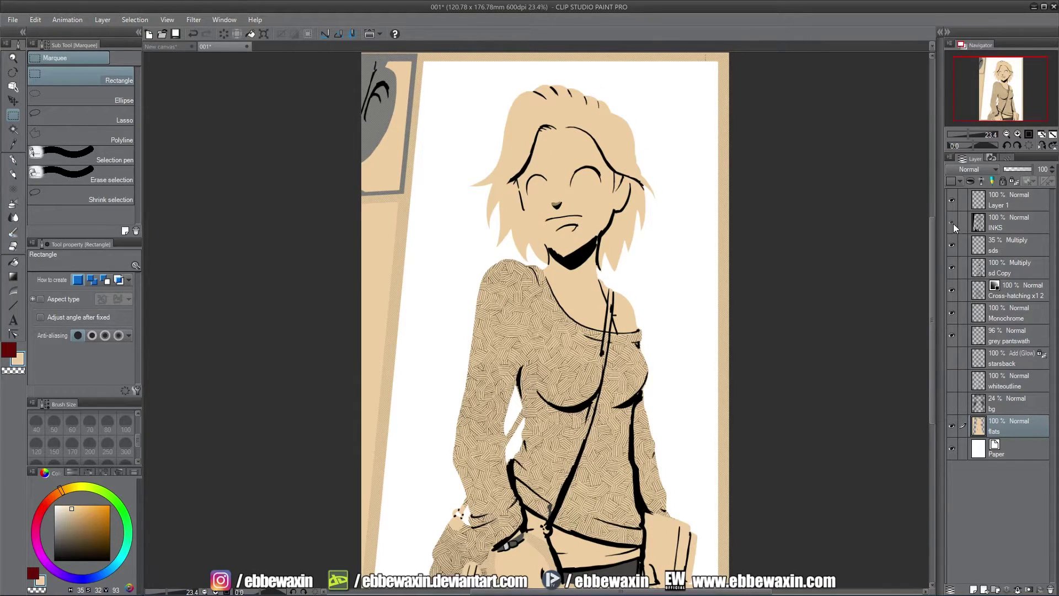
left_click(953, 223)
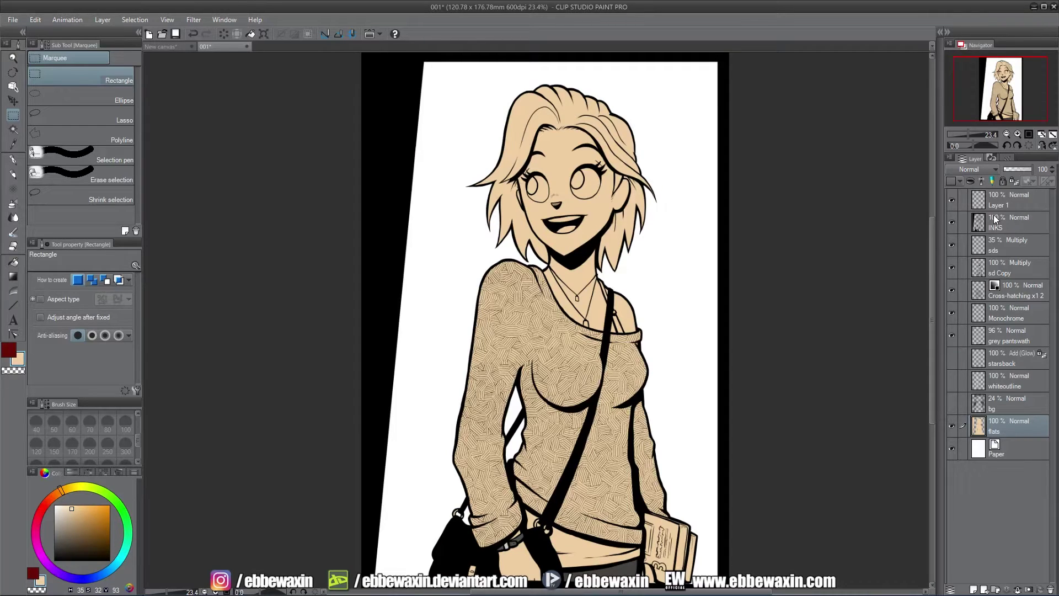
Step: Lasso the frame areas to the left, upper right and lower right of the figure on the flats layer, and clear the selections
left_click(44, 112)
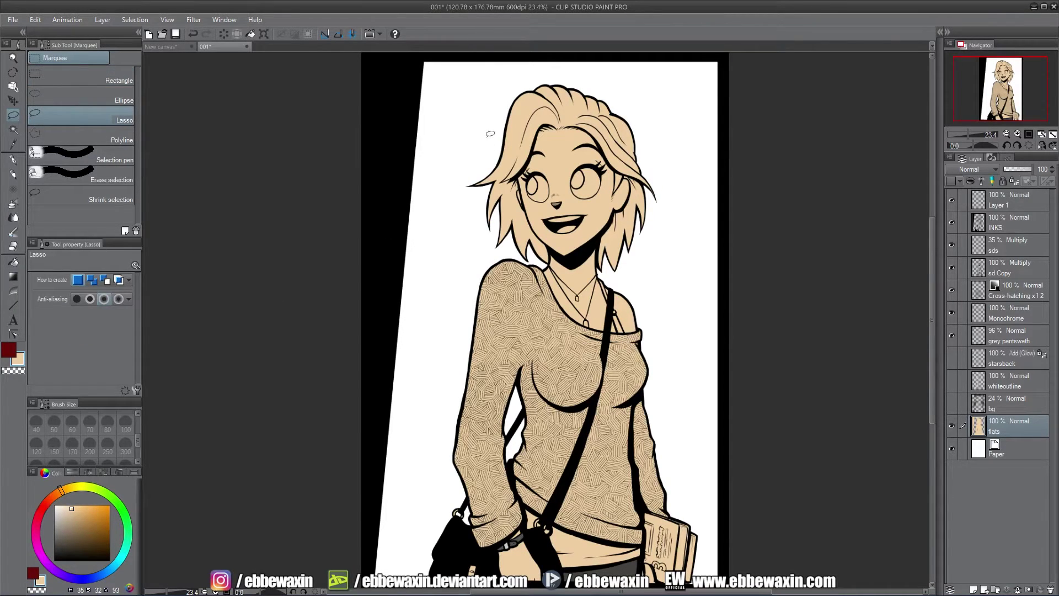
mouse_move(490, 133)
left_mouse_down()
mouse_move(424, 572)
mouse_move(291, 430)
mouse_move(343, 88)
mouse_move(434, 21)
mouse_move(500, 65)
left_mouse_up()
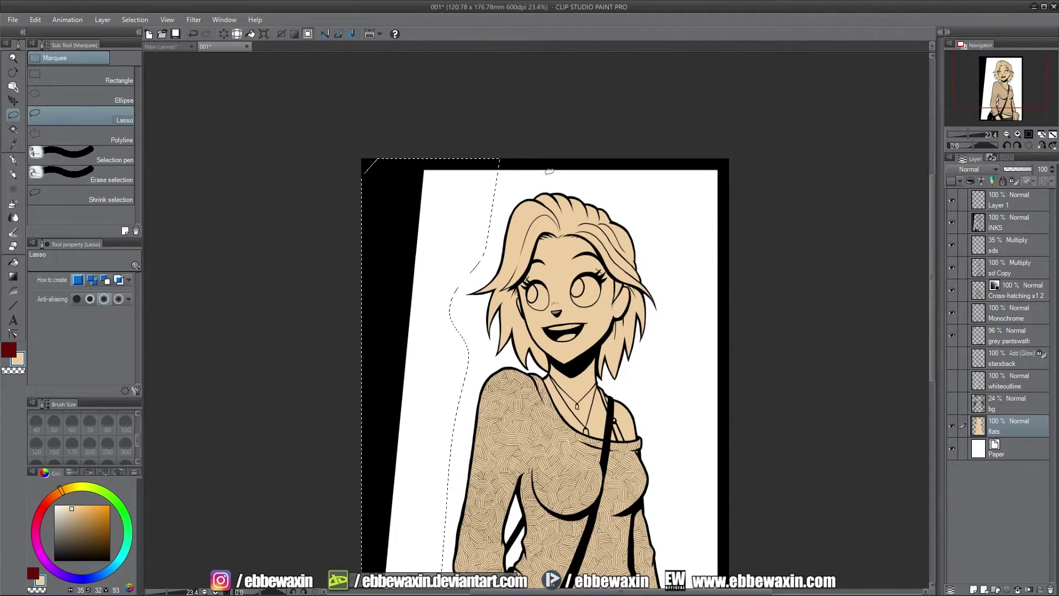
mouse_move(510, 114)
left_mouse_down()
mouse_move(482, 165)
mouse_move(681, 211)
mouse_move(764, 529)
mouse_move(772, 127)
left_mouse_up()
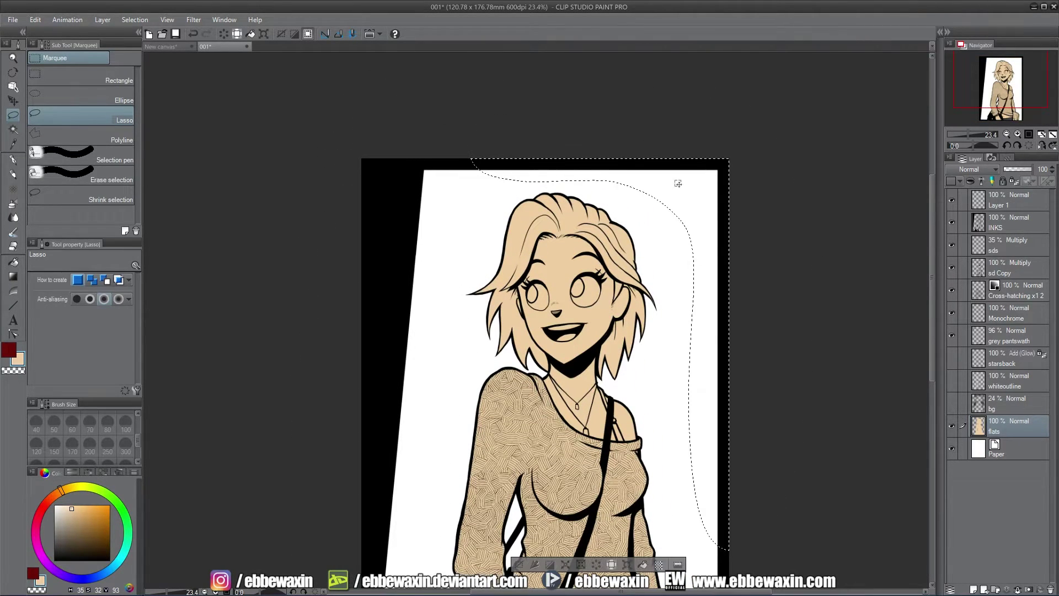
key("ctrl+d")
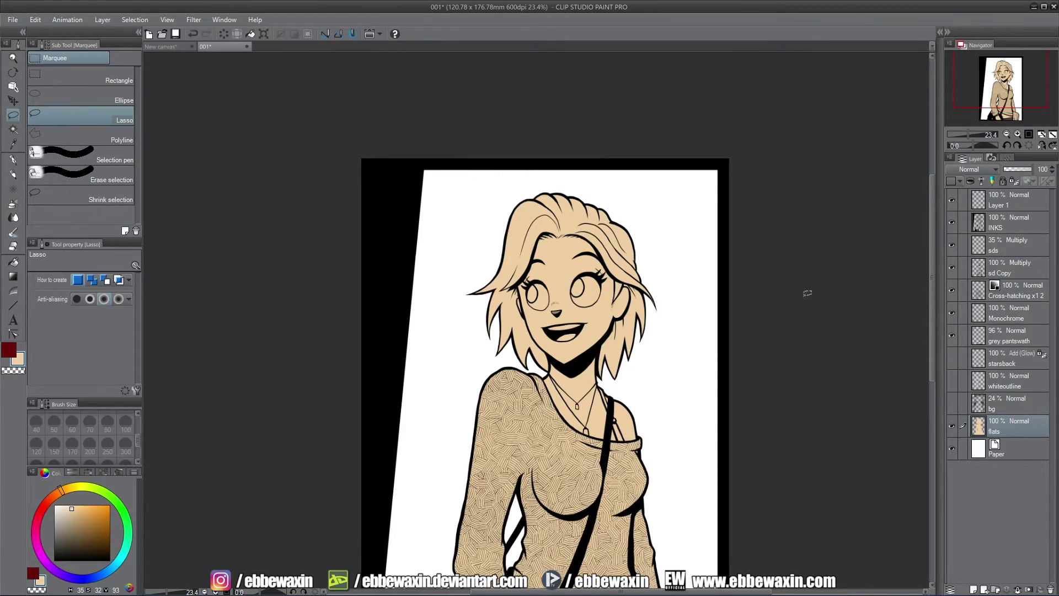
scroll(807, 293, "down", 5)
mouse_move(761, 371)
left_mouse_down()
mouse_move(744, 501)
mouse_move(754, 447)
left_mouse_up()
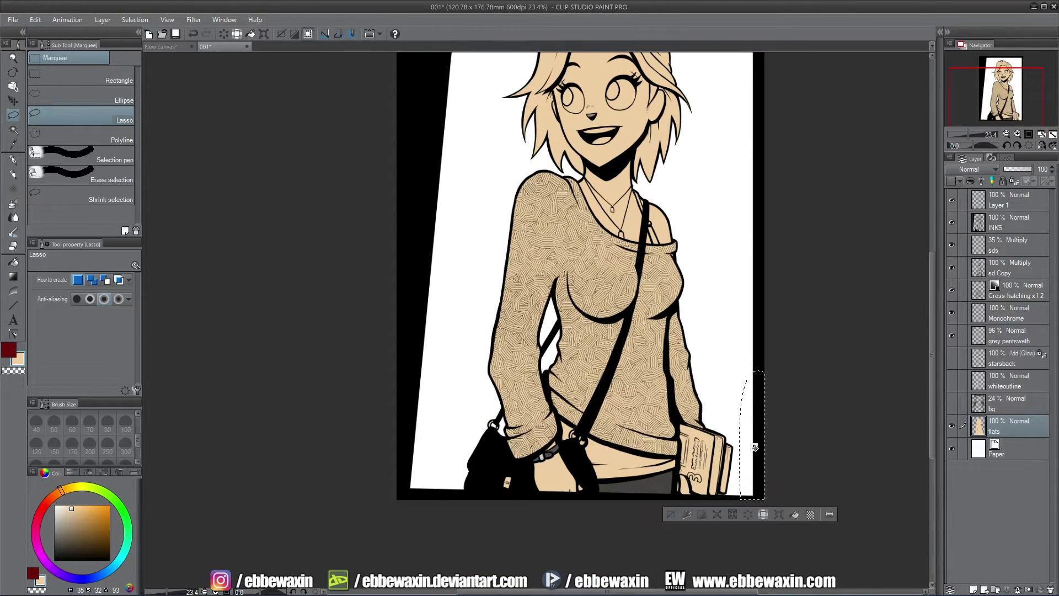
key("ctrl+d")
Step: Add a new layer directly above Paper and fill it with a muted dark blue (H 220, S 36, V 40)
left_click_drag(1000, 97, 1007, 89)
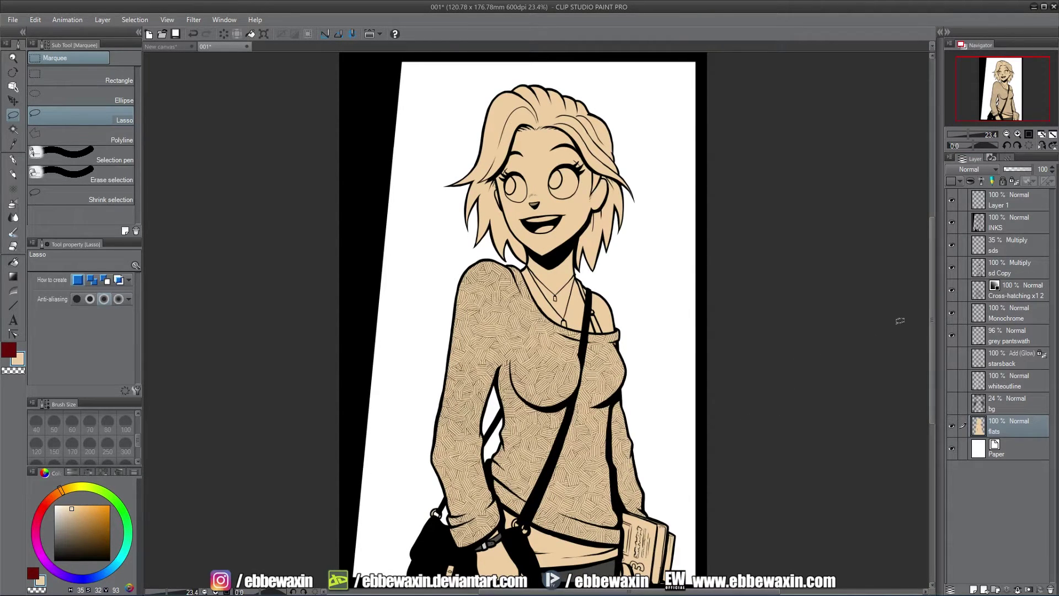
left_click(1000, 454)
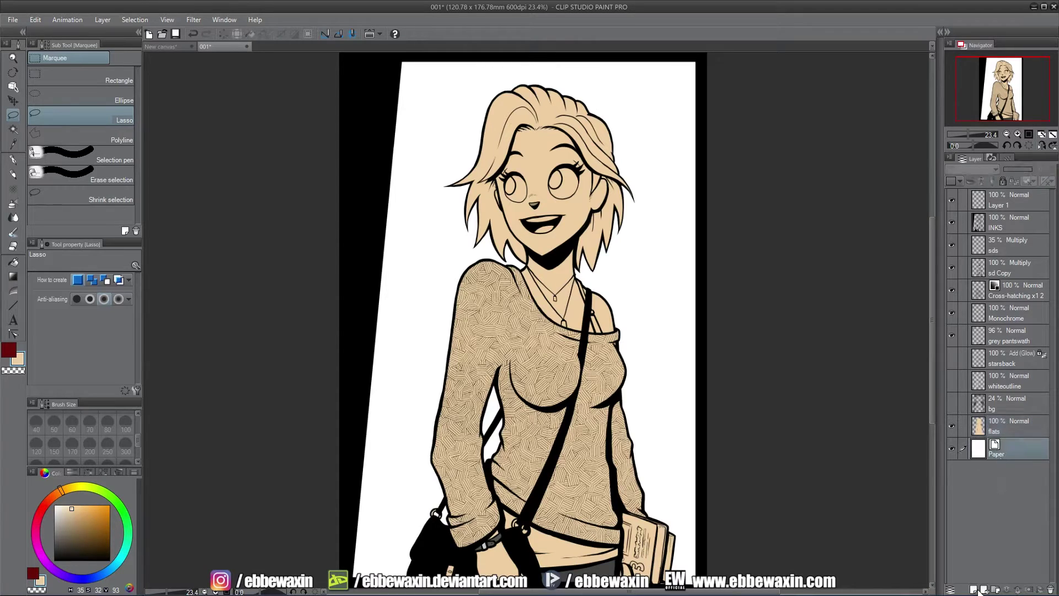
left_click(976, 589)
left_click(99, 579)
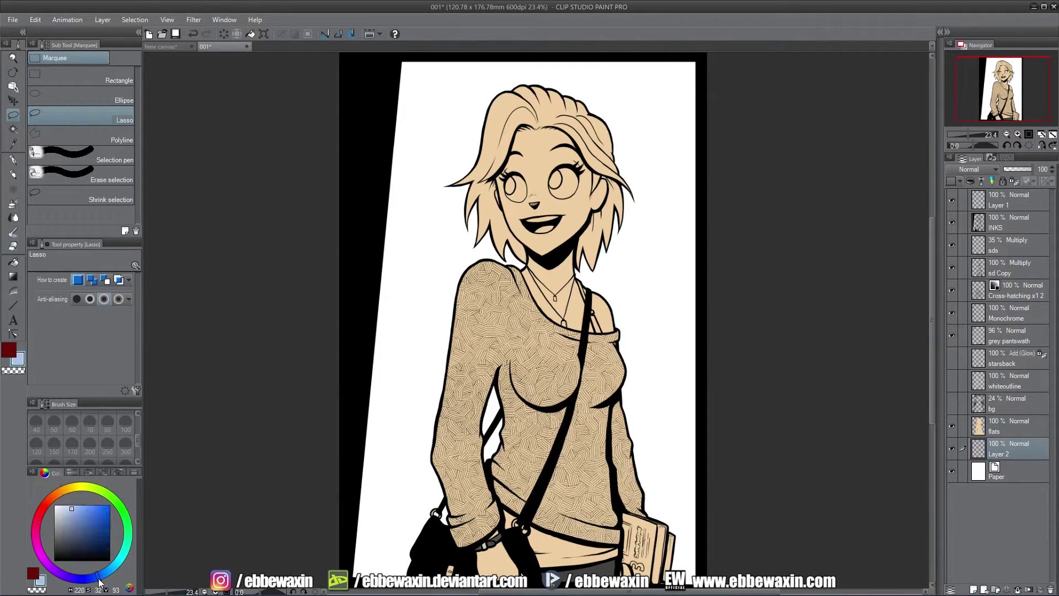
left_click_drag(72, 539, 73, 542)
left_click(74, 539)
left_click(13, 261)
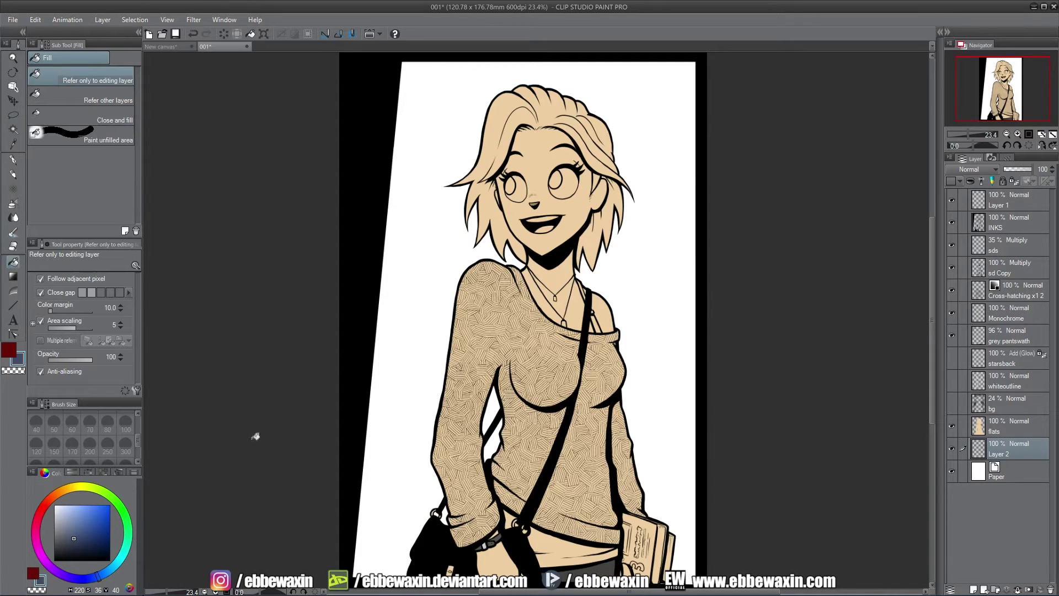
left_click(841, 260)
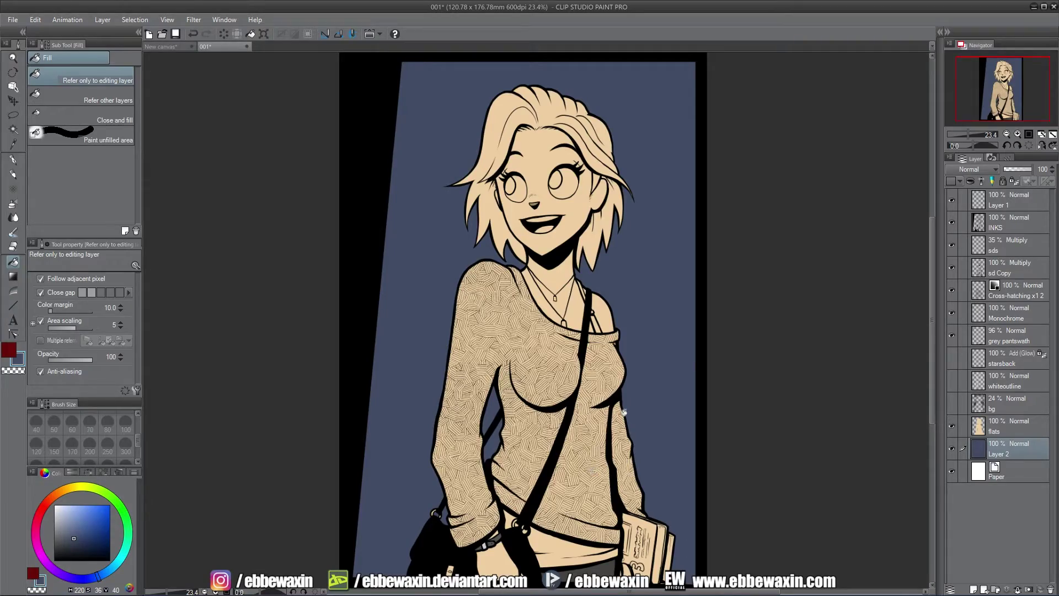
Step: Examine the edges of the flat color along the hair and face outlines at 150% magnification
left_click(1018, 134)
left_click(1017, 134)
left_click(1017, 134)
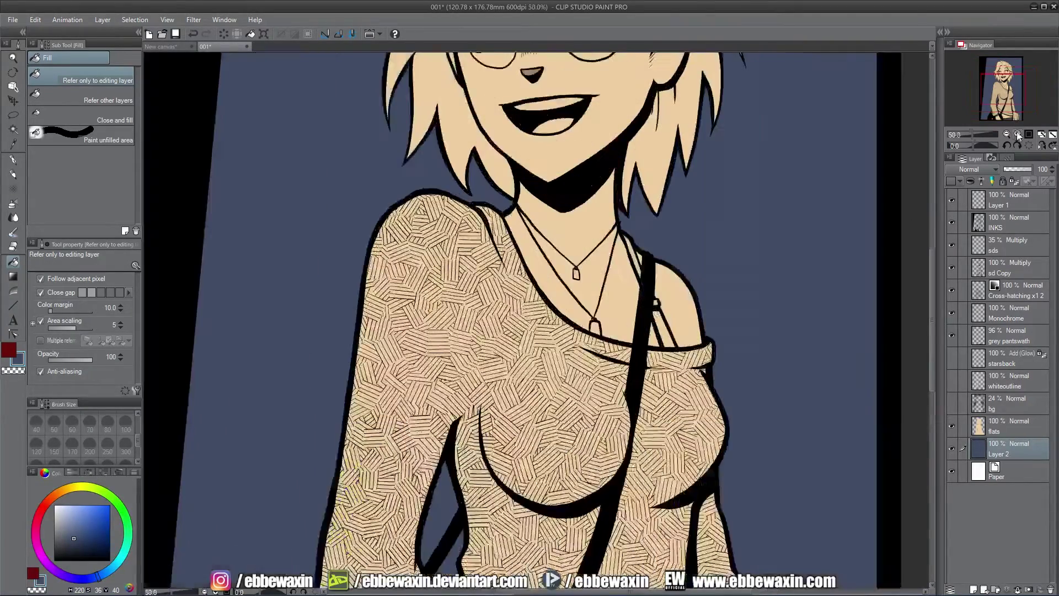
left_click(999, 87)
left_click(1017, 134)
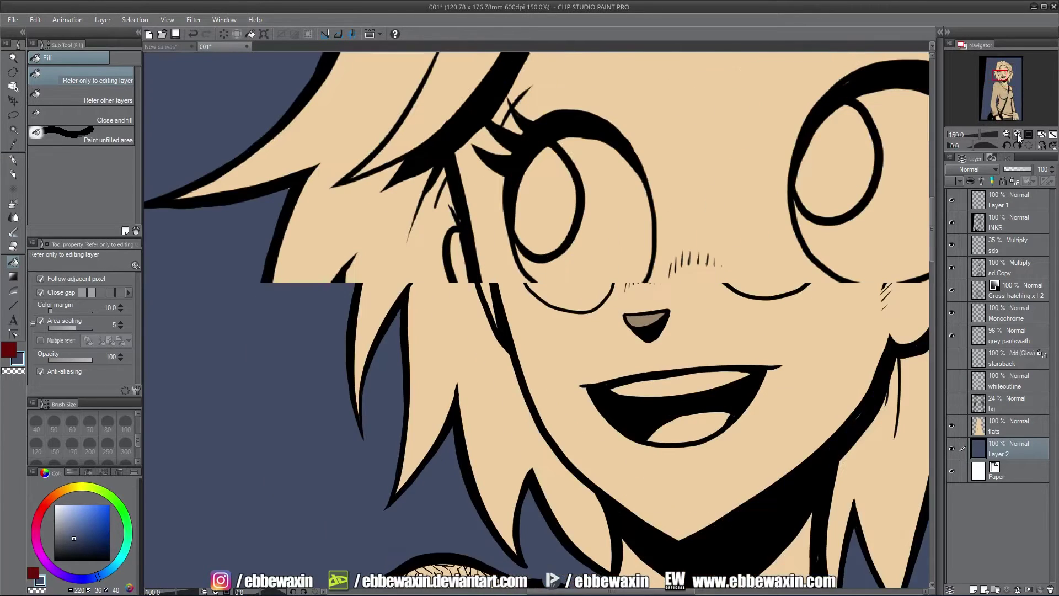
left_click(1018, 134)
left_click(1018, 134)
left_click(996, 77)
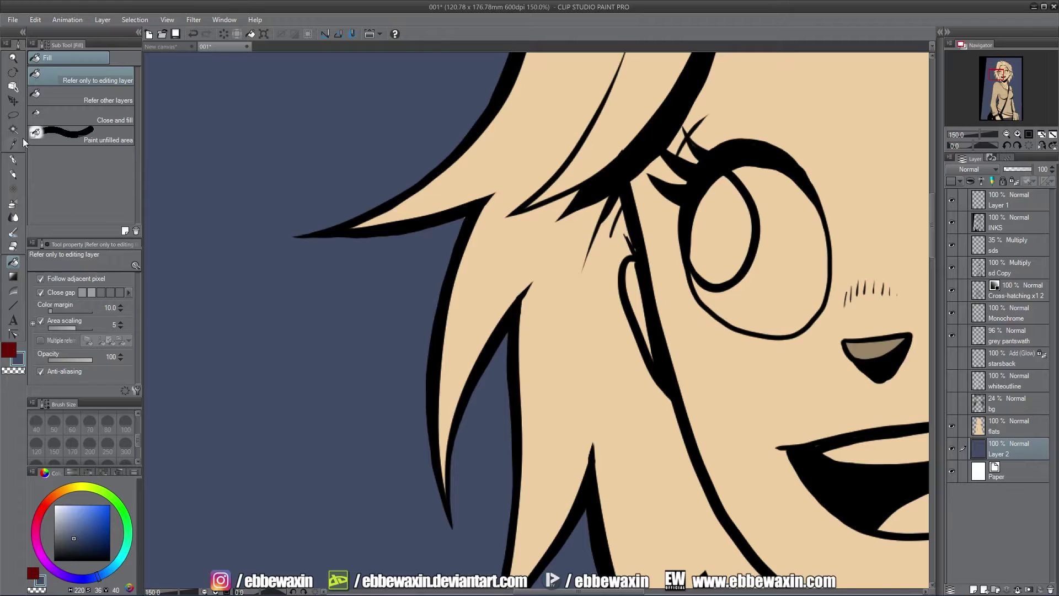
Step: Make the flats layer active with the Hard eraser ready for use
left_click(15, 161)
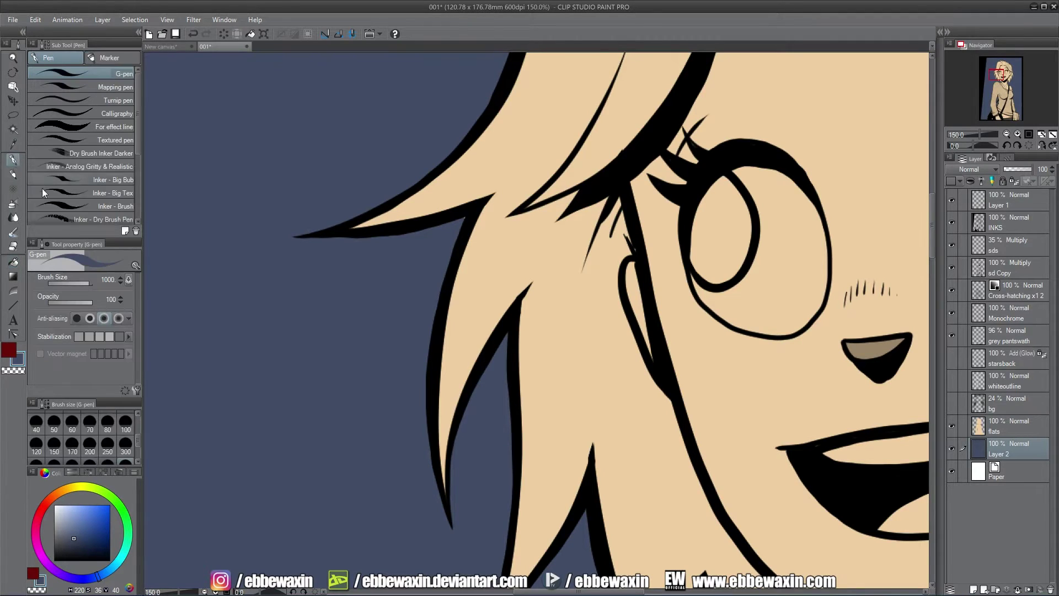
left_click(14, 245)
left_click(103, 78)
left_click(1009, 426)
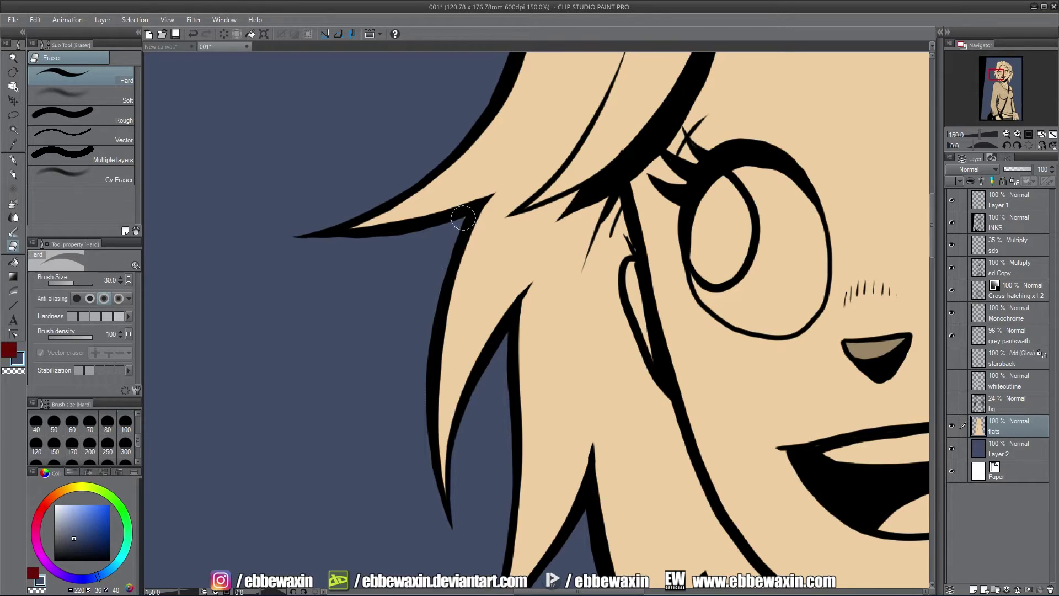
Step: Auto-select the blue background around the hair and shoulder with other layers referenced, working from the flats layer
left_click(1002, 69)
left_click_drag(1002, 68, 1006, 83)
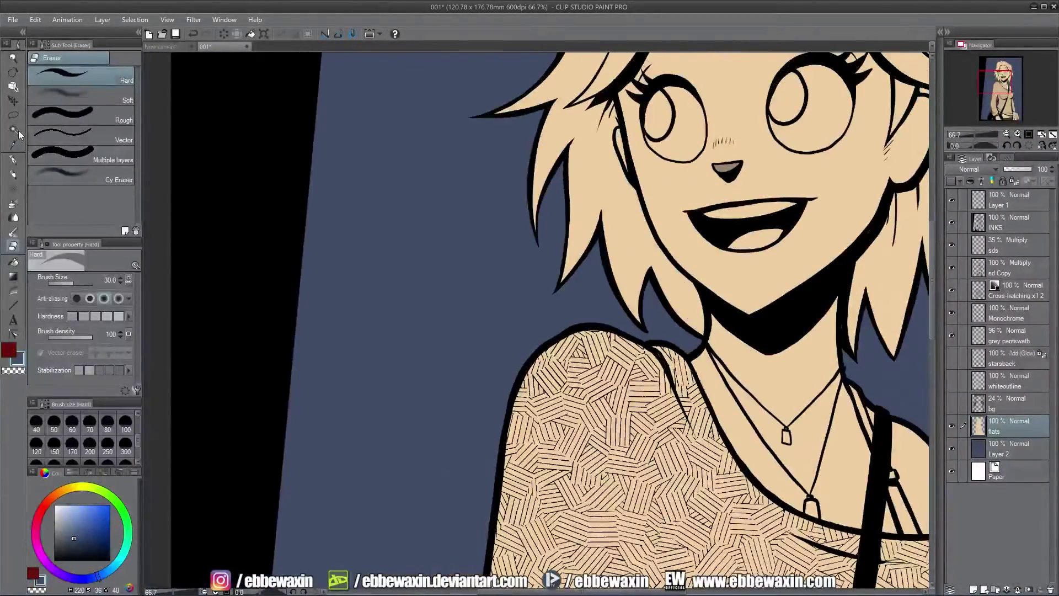
key("w")
left_click(95, 98)
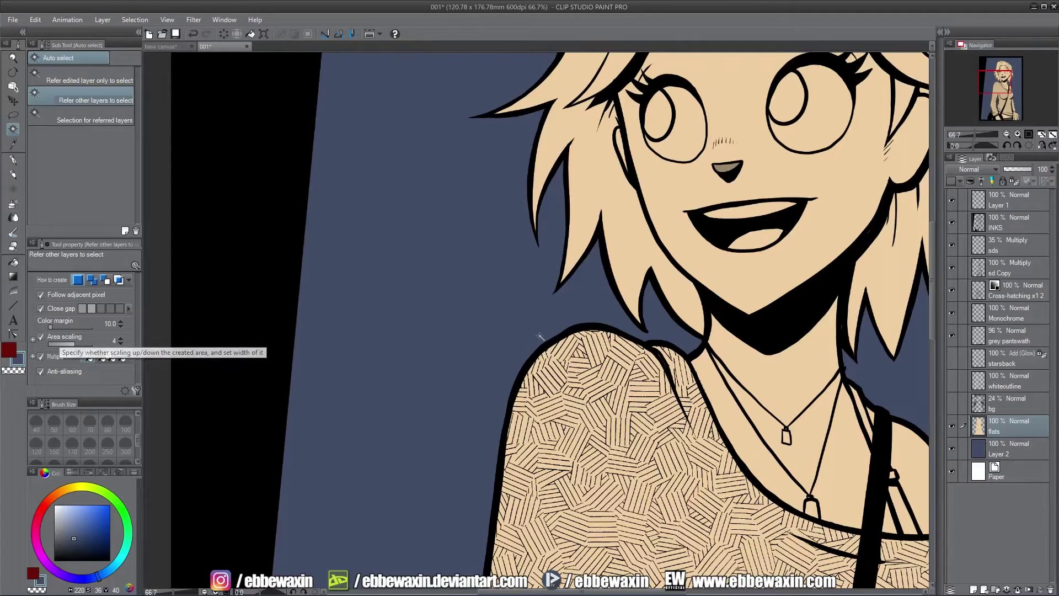
left_click(580, 345)
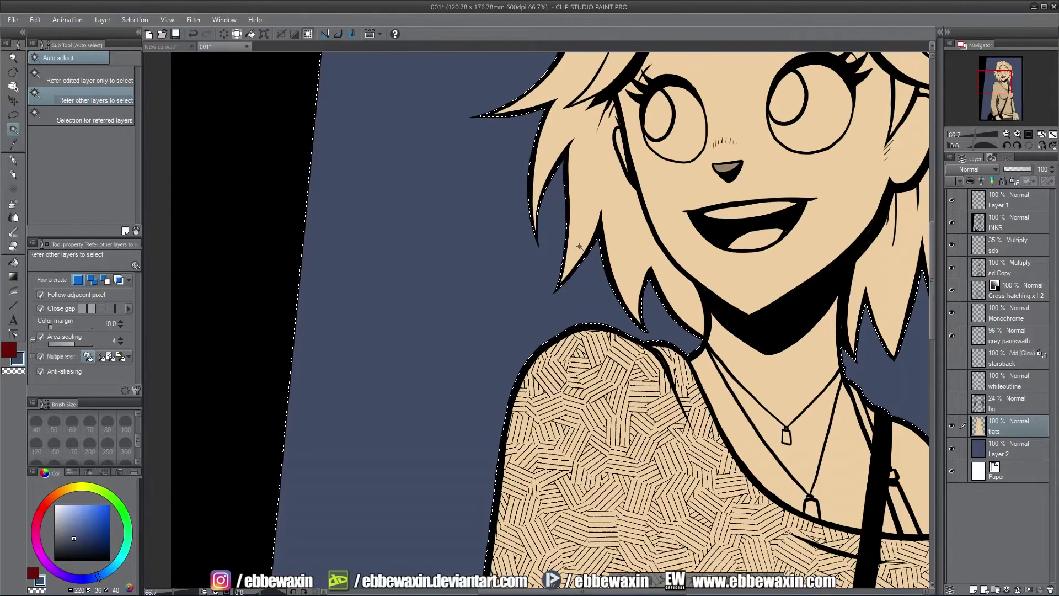
Step: Examine how the selection edge follows the hair outlines at 200% magnification, and clear the selection
left_click(14, 117)
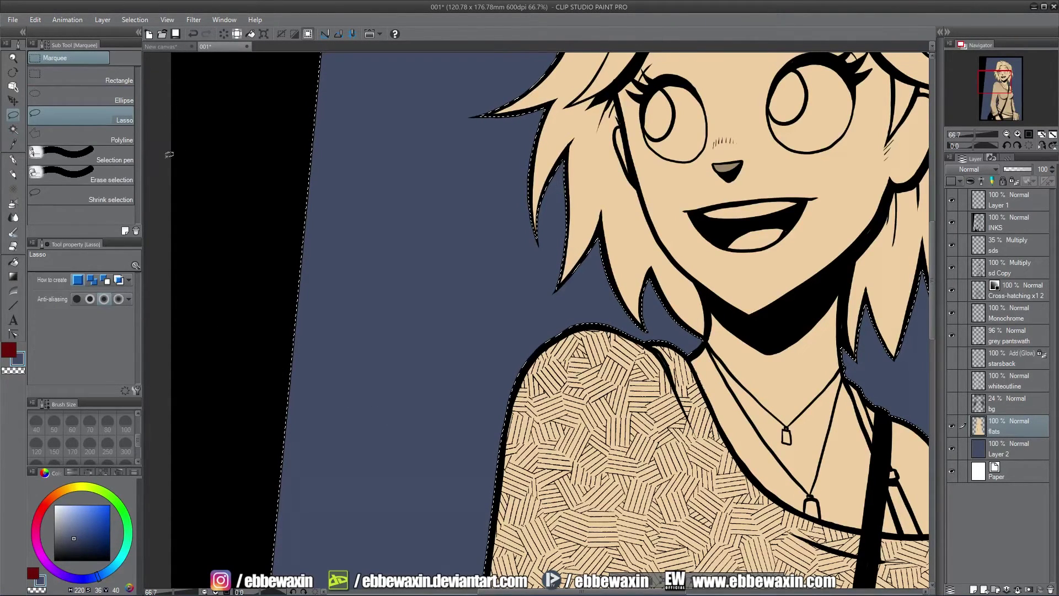
left_click(14, 129)
left_click(90, 101)
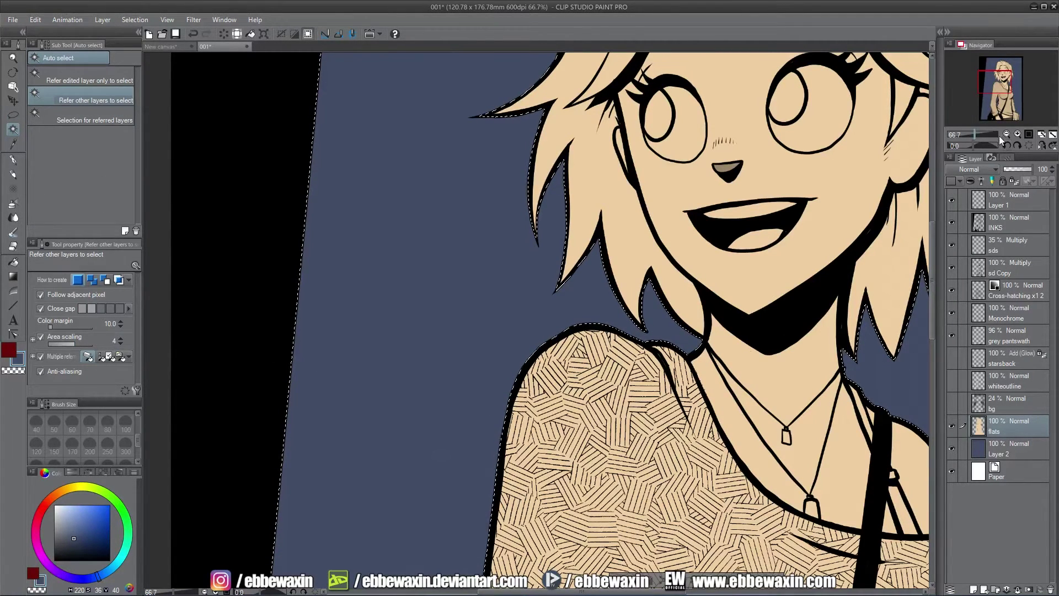
scroll(1001, 99, "down", 1)
scroll(1001, 100, "up", 3)
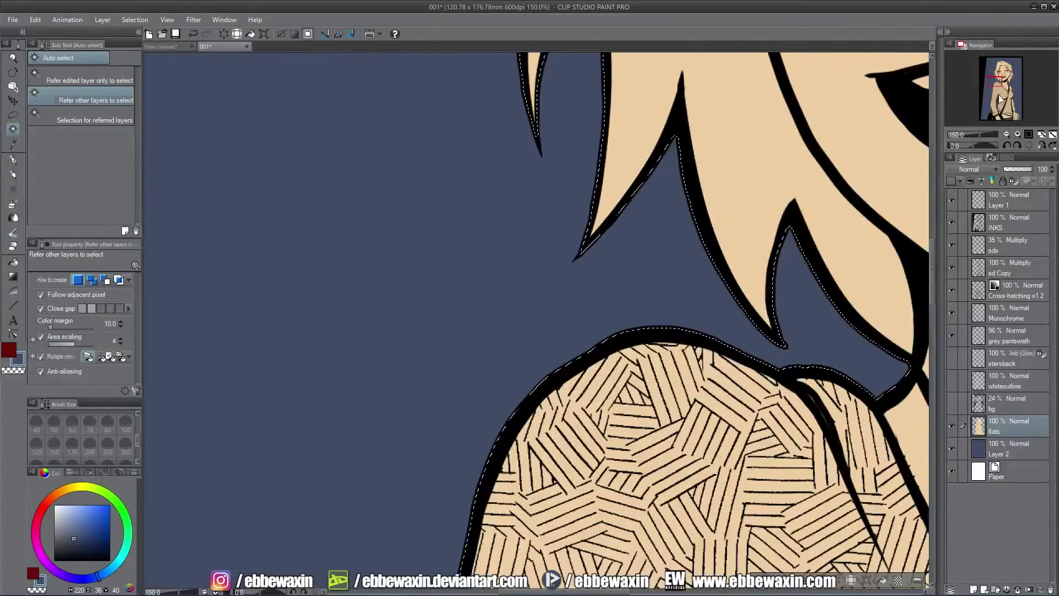
scroll(1001, 99, "up", 1)
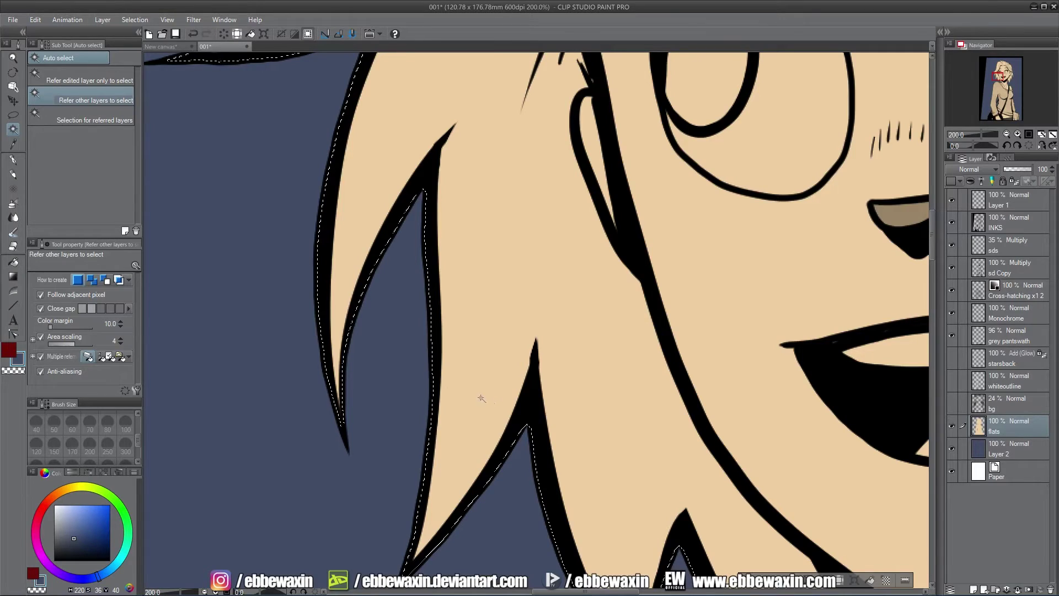
left_click(13, 160)
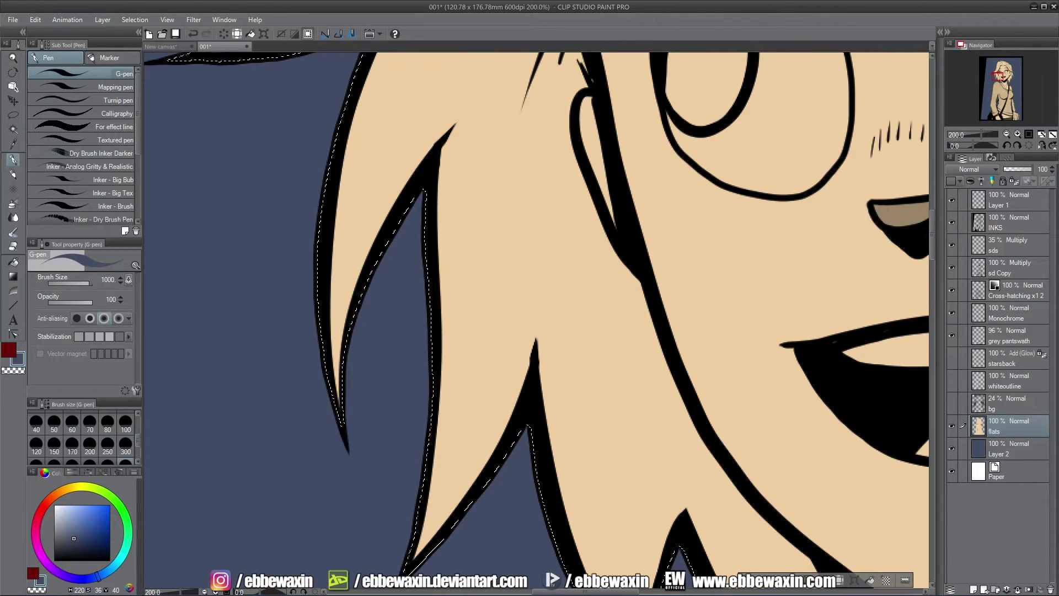
left_click(13, 115)
left_click(382, 164)
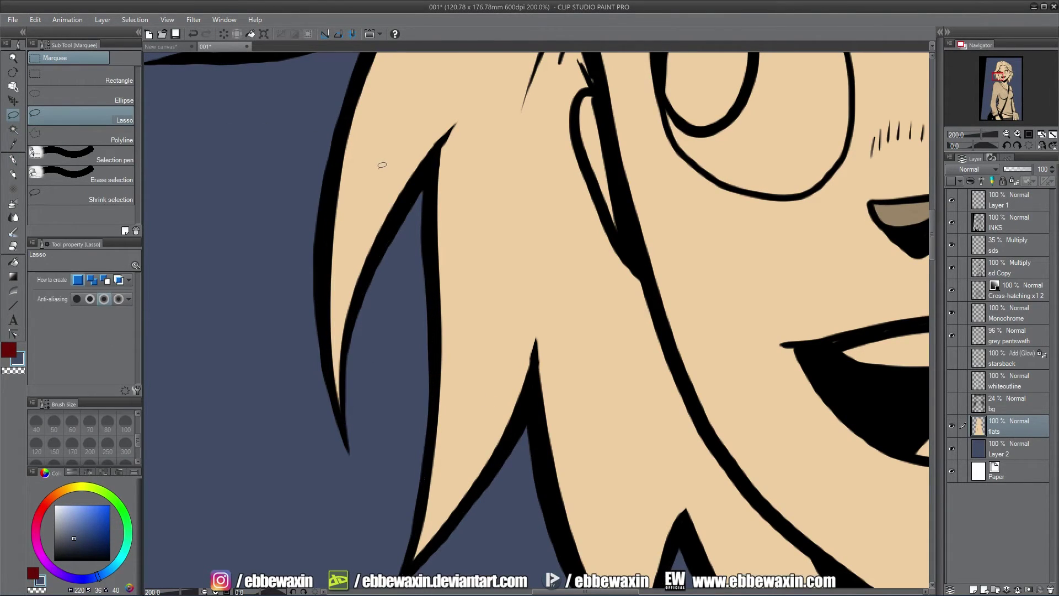
Step: Make Layer 1 above INKS active and set the G-pen brush size to 30
left_click(13, 160)
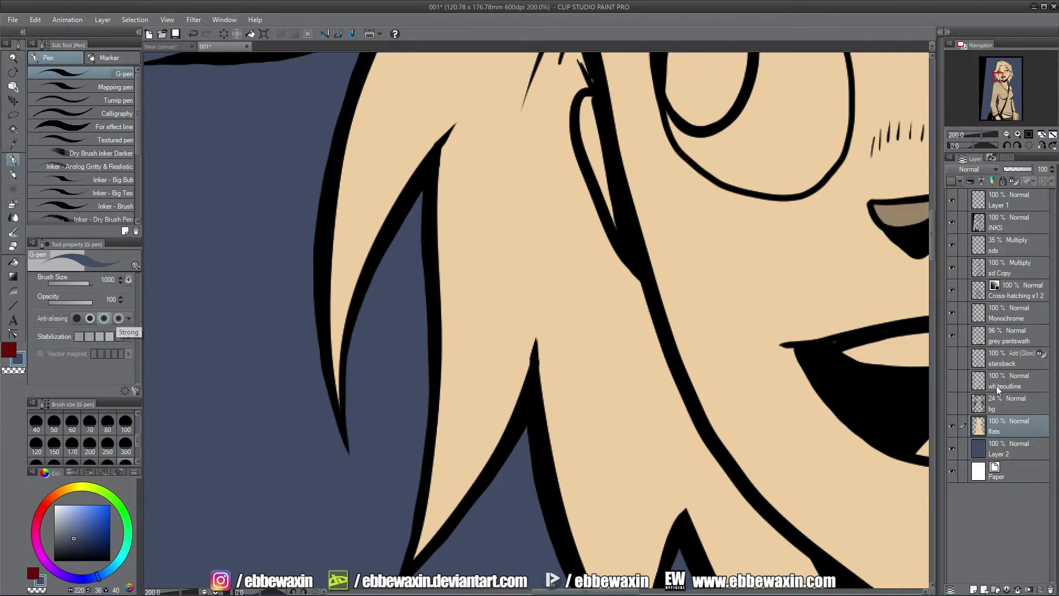
left_click(1011, 200)
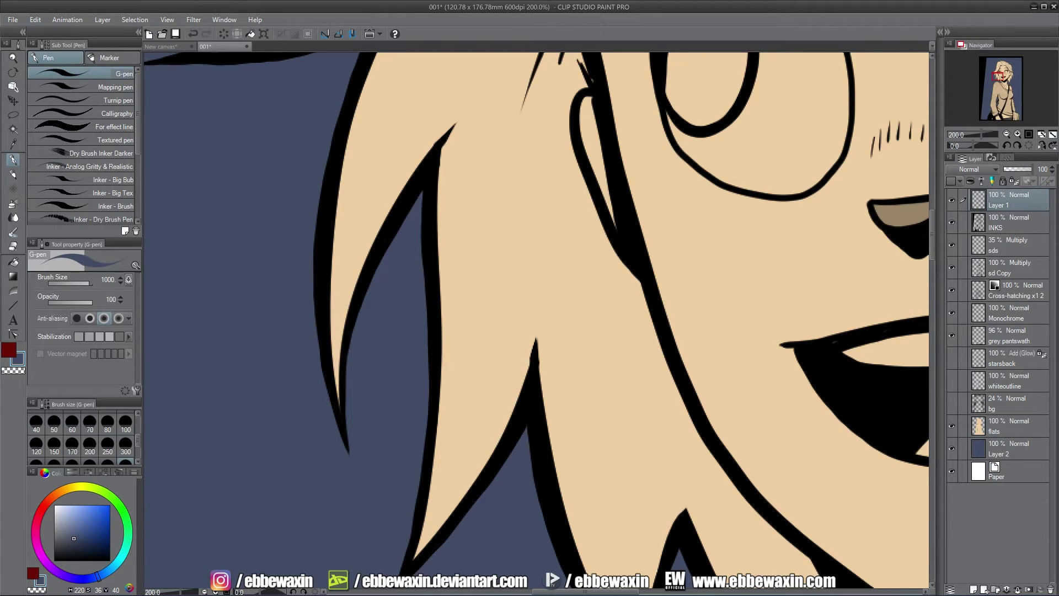
scroll(139, 420, "up", 1)
left_click(125, 423)
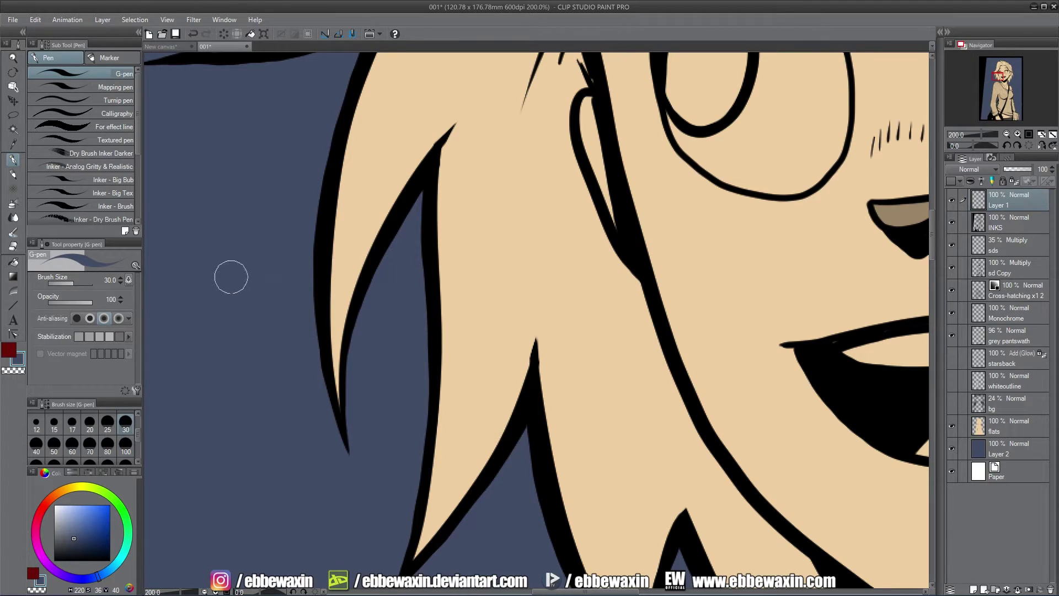
Step: Draw a curved black G-pen test stroke beside the hair and examine the anti-aliased line edges at up to 1600% magnification
left_click_drag(78, 523, 54, 558)
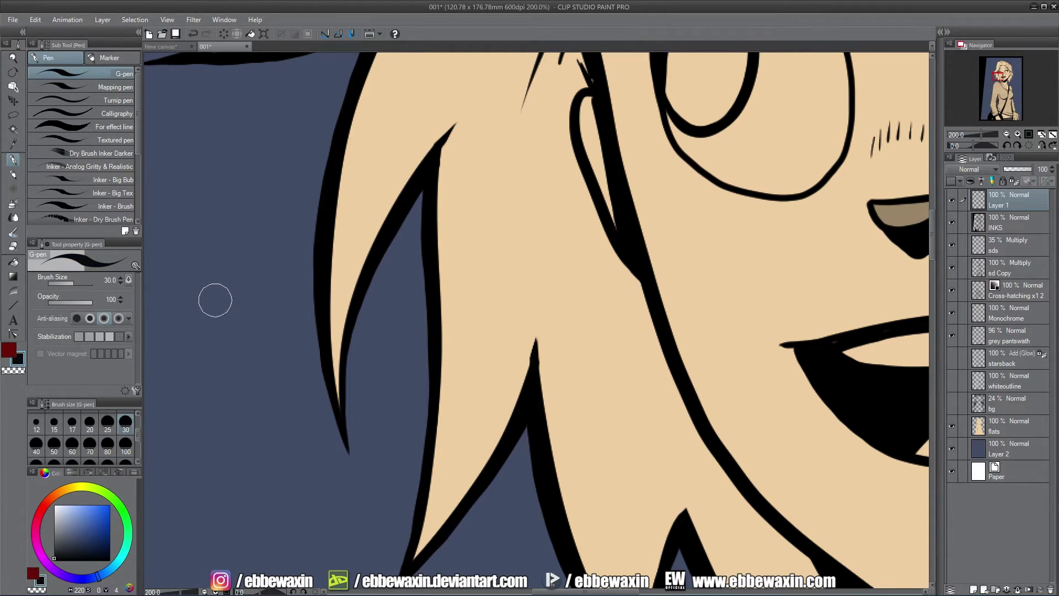
mouse_move(215, 297)
left_mouse_down()
mouse_move(214, 411)
mouse_move(255, 463)
left_mouse_up()
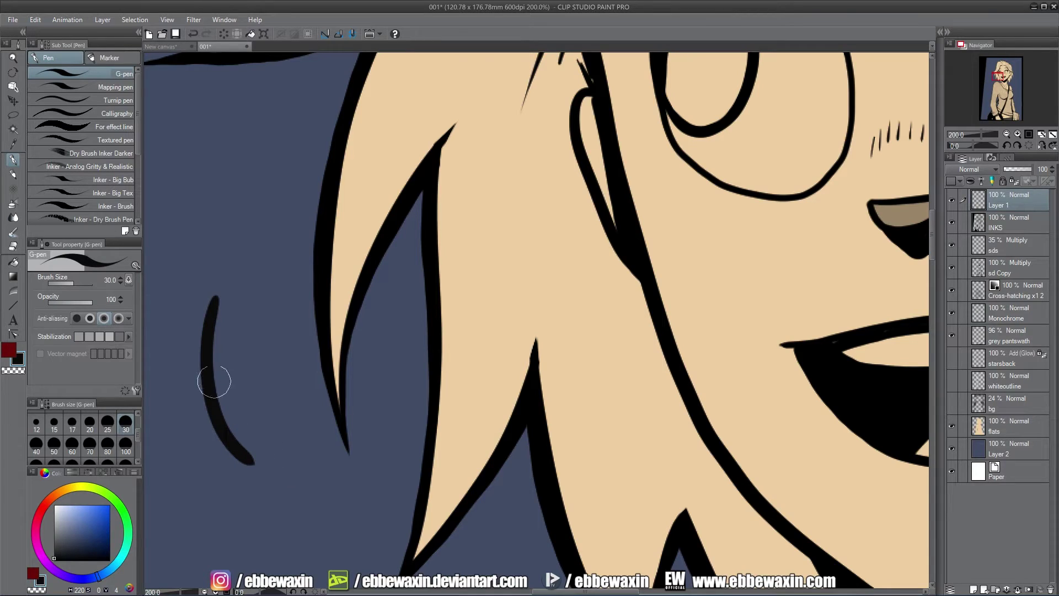
left_click(1018, 135)
left_click(1018, 136)
left_click(1018, 135)
left_click_drag(999, 76, 990, 79)
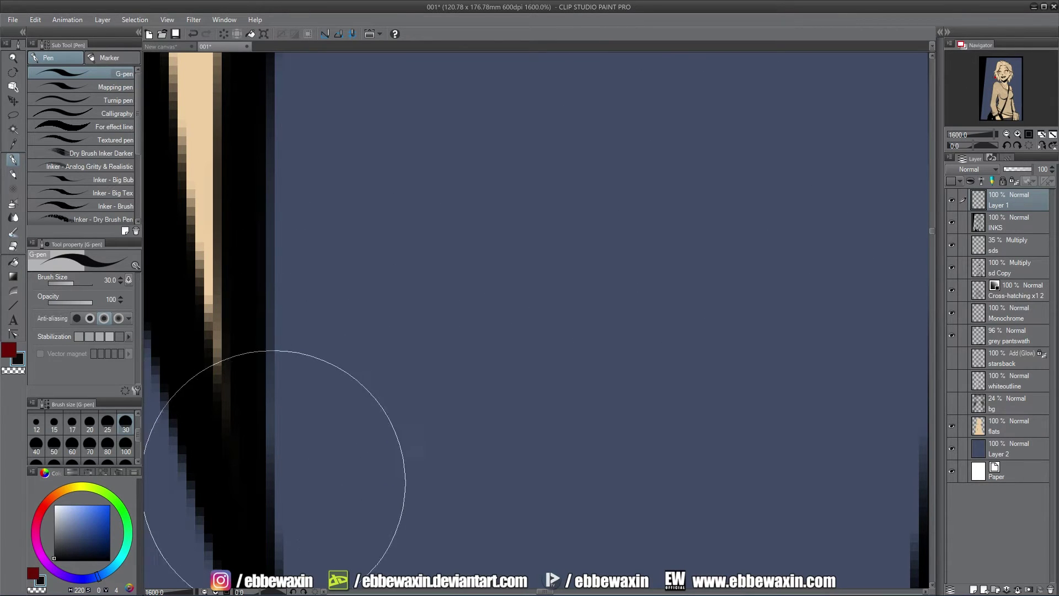
left_click(1005, 135)
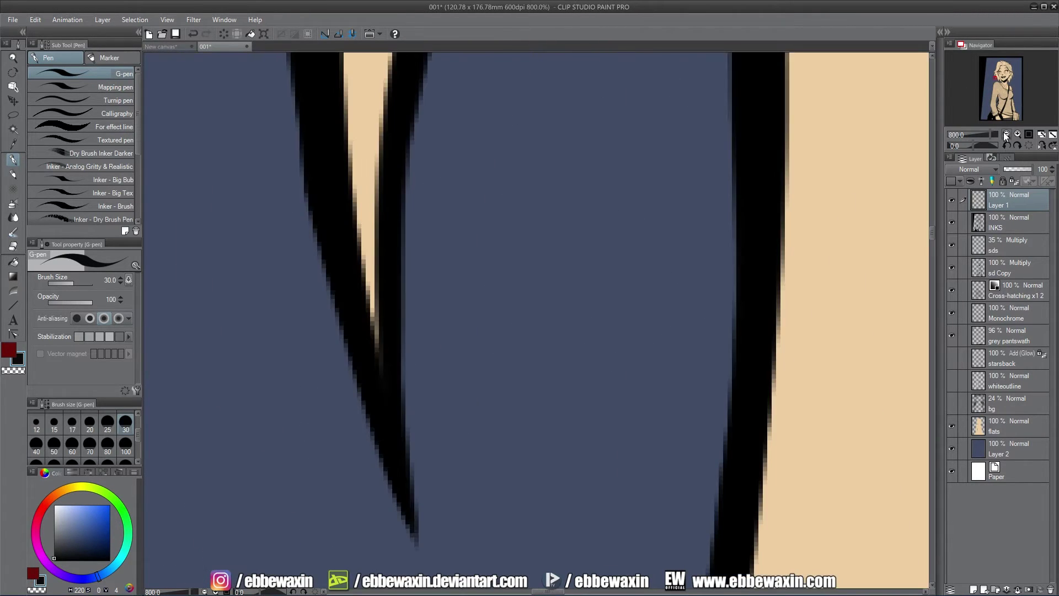
left_click(1005, 135)
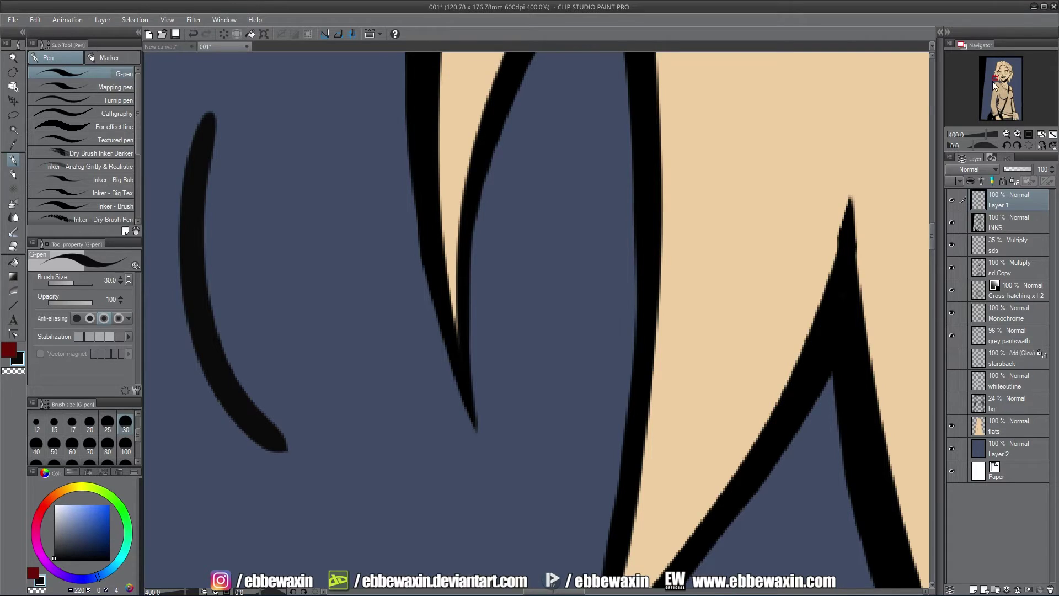
left_click_drag(991, 81, 991, 79)
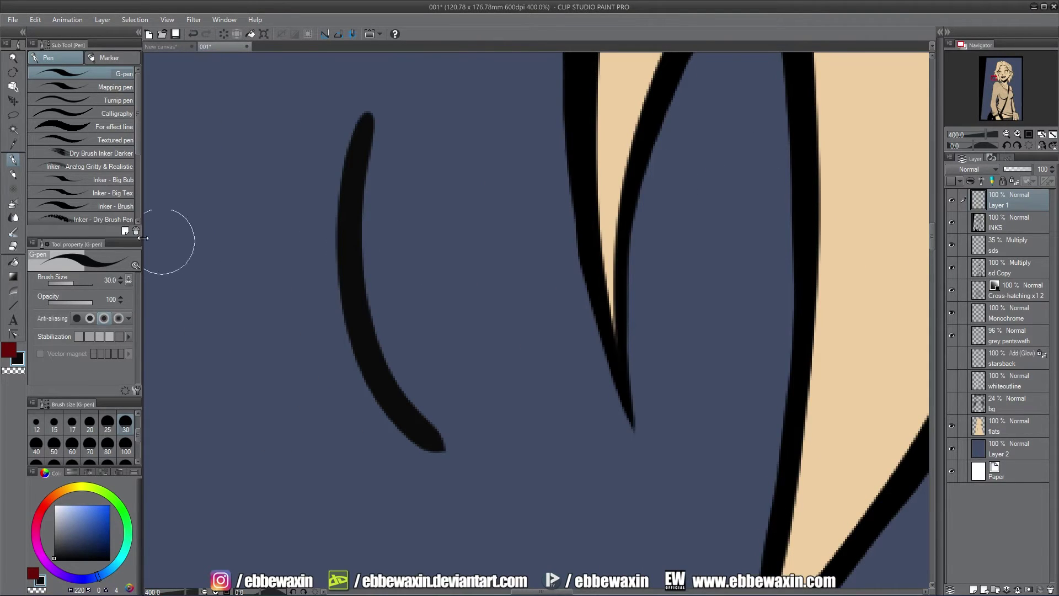
Step: Turn off the G-pen's anti-aliasing, draw a second curved test stroke beside the first, and compare their edges at 1600%
left_click(76, 318)
mouse_move(288, 155)
left_mouse_down()
mouse_move(270, 235)
mouse_move(295, 401)
mouse_move(353, 442)
left_mouse_up()
left_click(1017, 134)
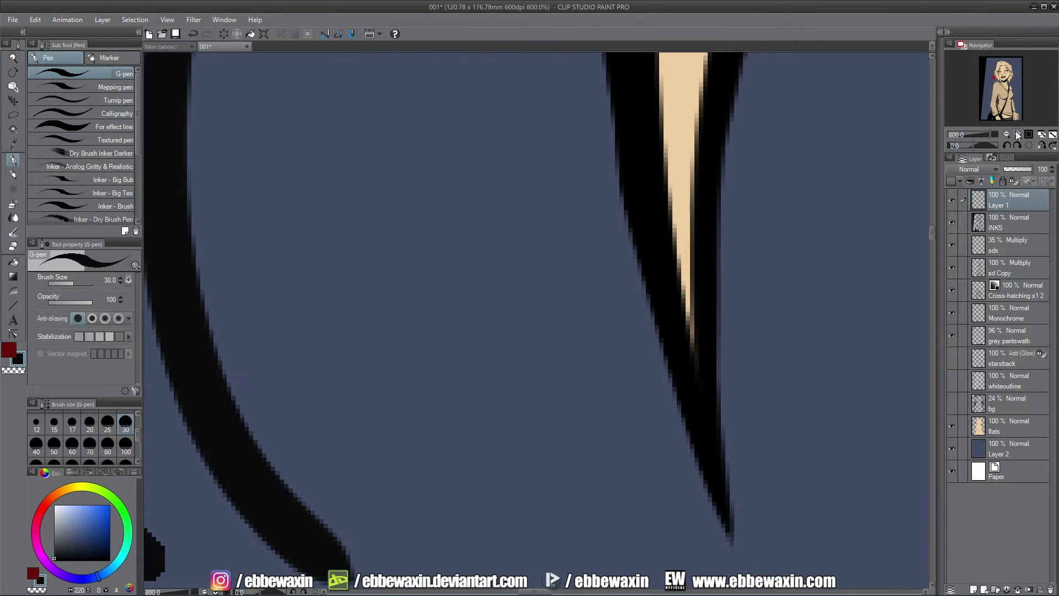
left_click(1018, 134)
left_click_drag(994, 75, 993, 77)
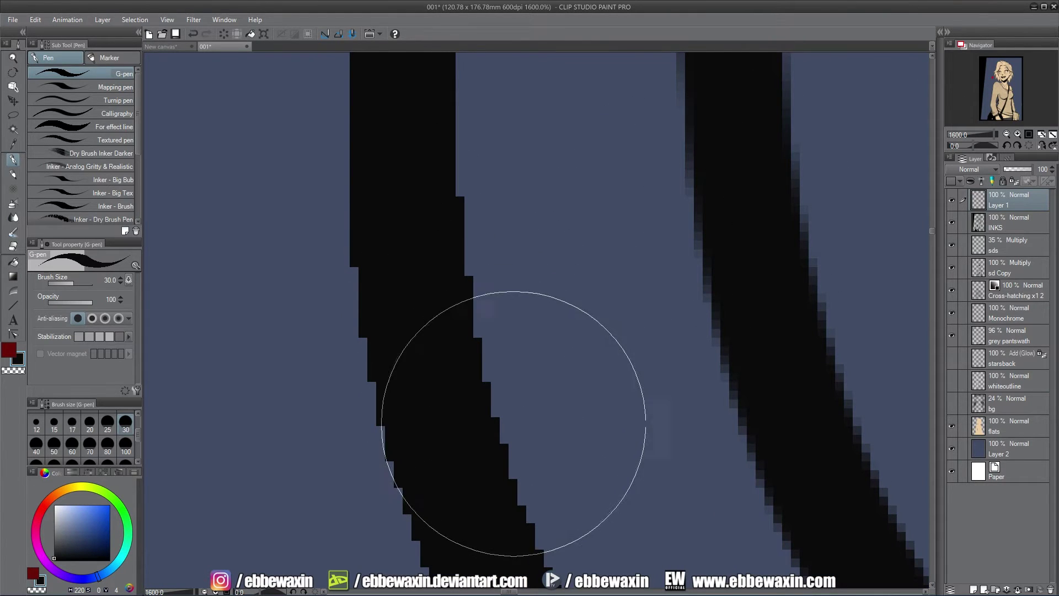
Step: Draw a short stroke with the weakest anti-aliasing between the two arcs and another without anti-aliasing on their outer side
left_click(92, 319)
mouse_move(536, 165)
left_mouse_down()
mouse_move(548, 309)
mouse_move(592, 429)
left_mouse_up()
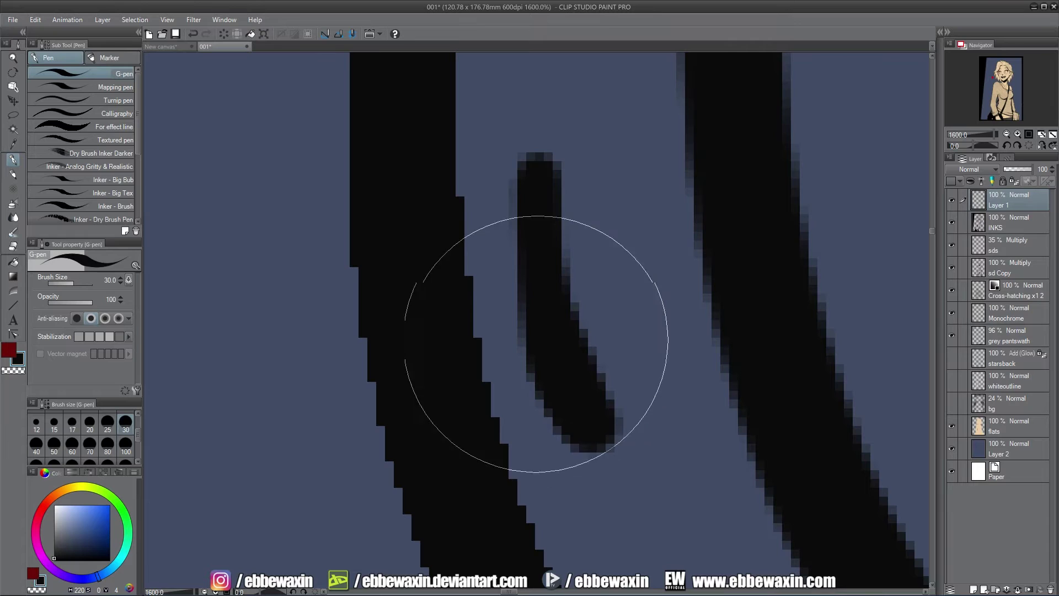
mouse_move(257, 247)
left_mouse_down()
mouse_move(275, 369)
mouse_move(322, 441)
left_mouse_up()
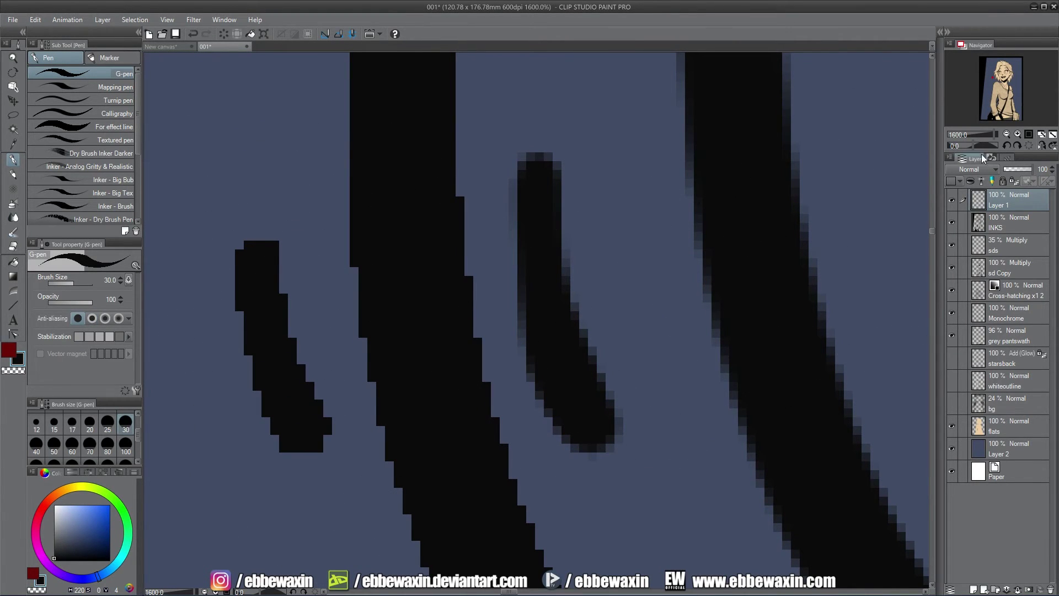
Step: Lasso the test strokes beside the hair on Layer 1, delete them and clear the selection
left_click(1006, 136)
left_click(1002, 135)
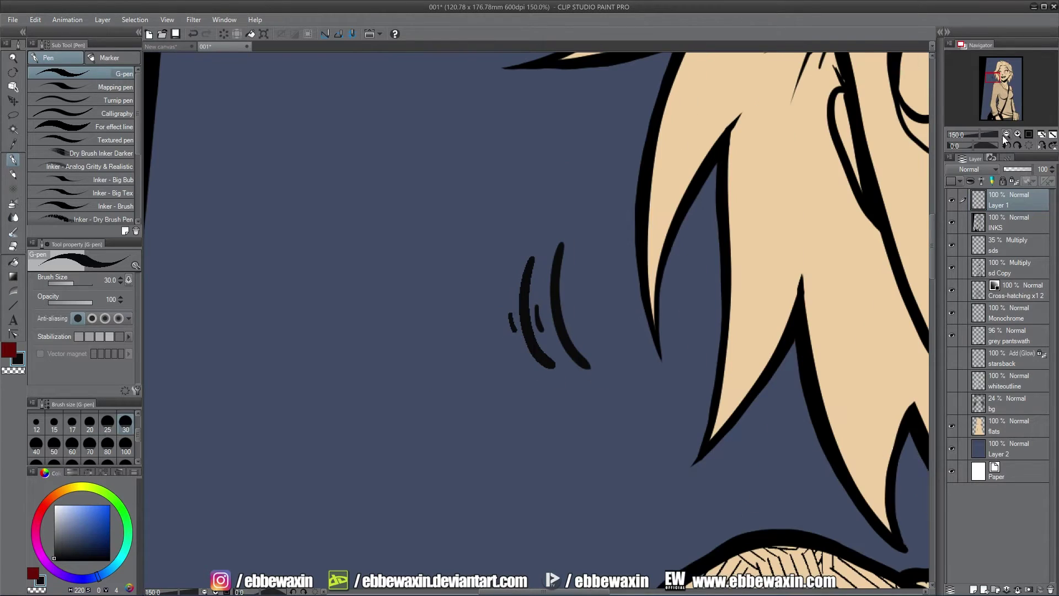
left_click(1004, 130)
left_click_drag(993, 81, 1001, 80)
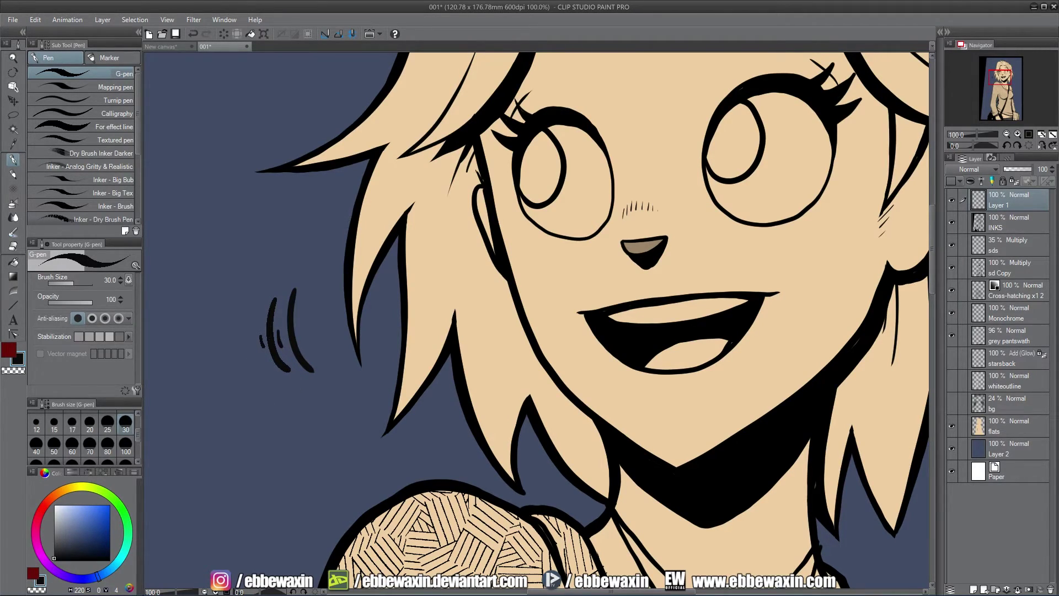
left_click(1007, 134)
left_click(1007, 134)
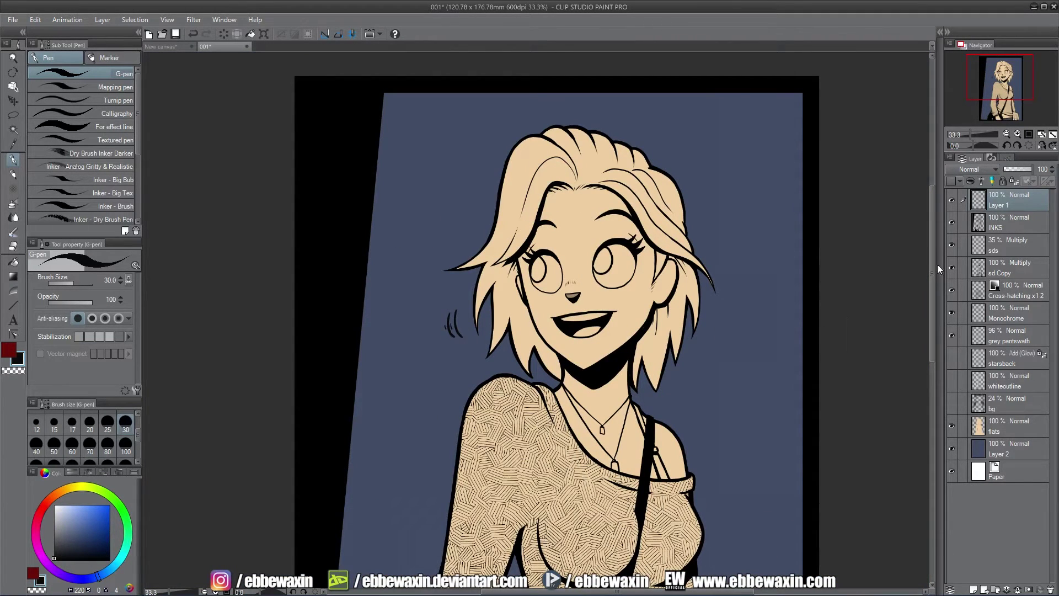
left_click(1018, 134)
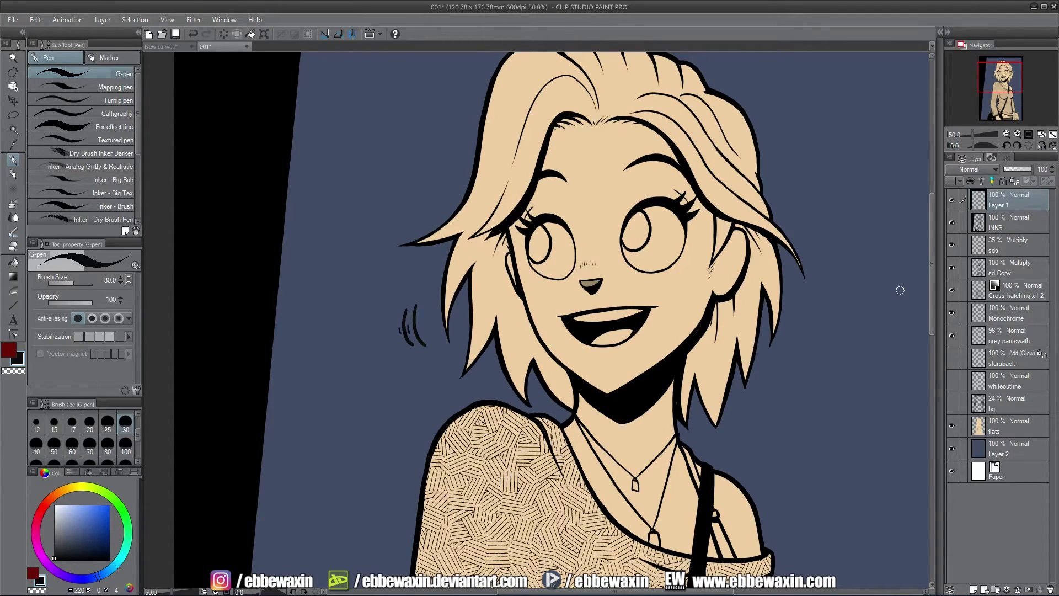
left_click(13, 114)
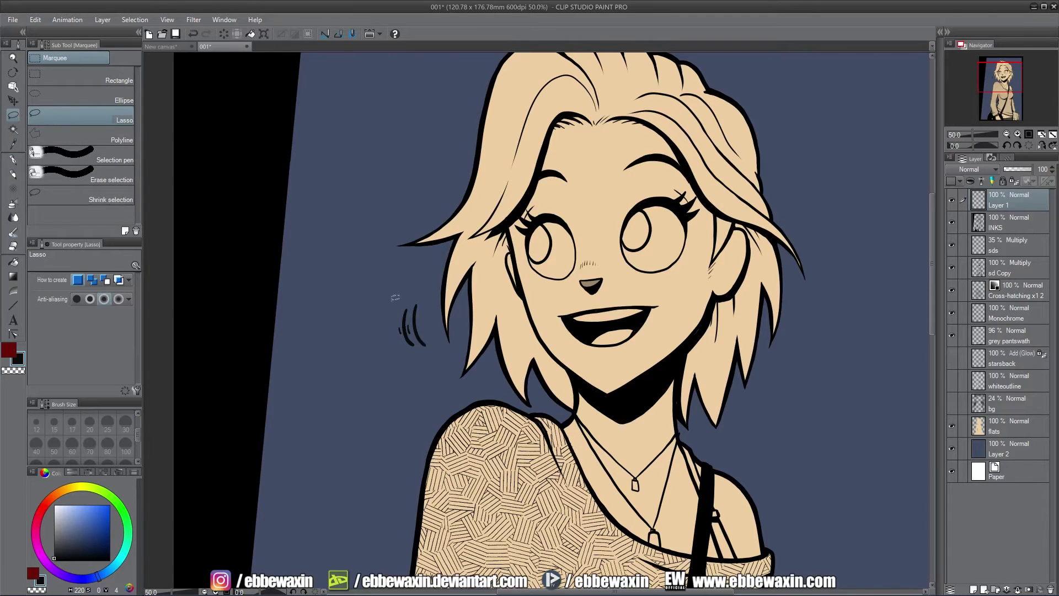
mouse_move(434, 363)
left_mouse_down()
mouse_move(397, 365)
mouse_move(433, 366)
left_mouse_up()
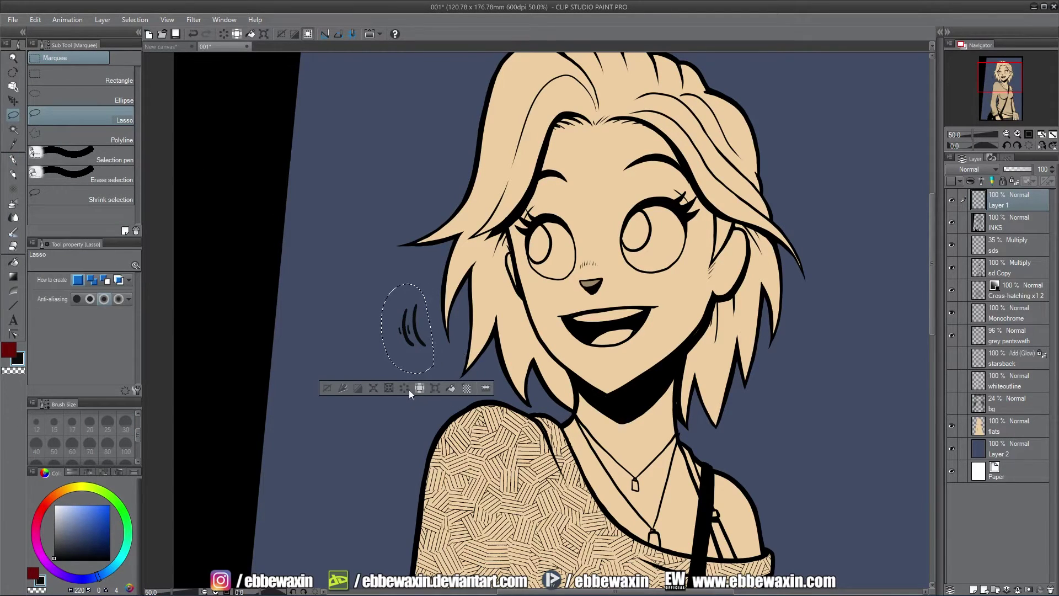
key("ctrl+d")
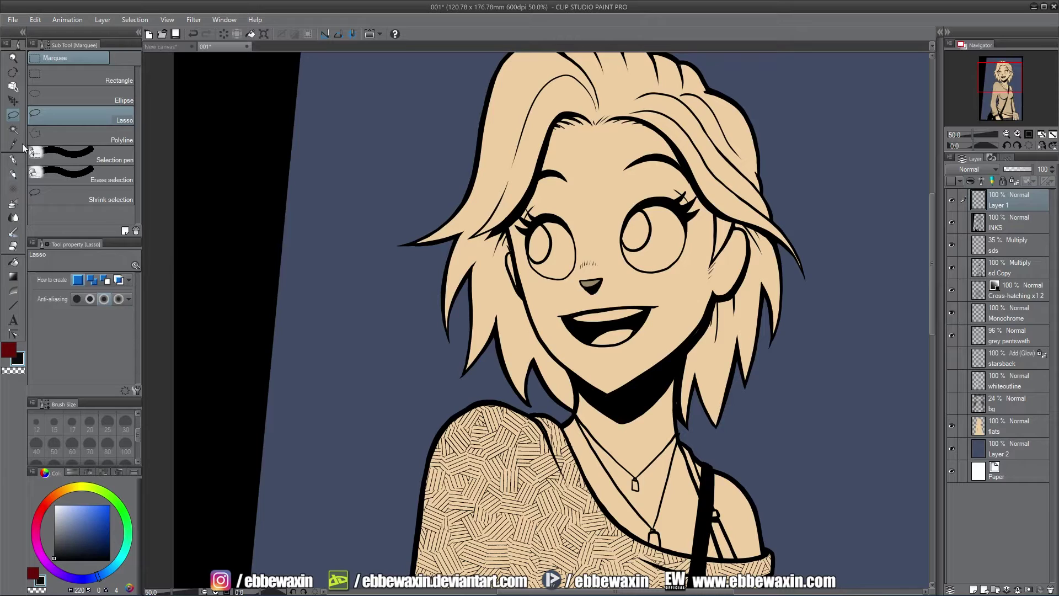
Step: On the flats layer, auto-select the eye whites and upper teeth with other layers referenced, and fill them with white
left_click(14, 129)
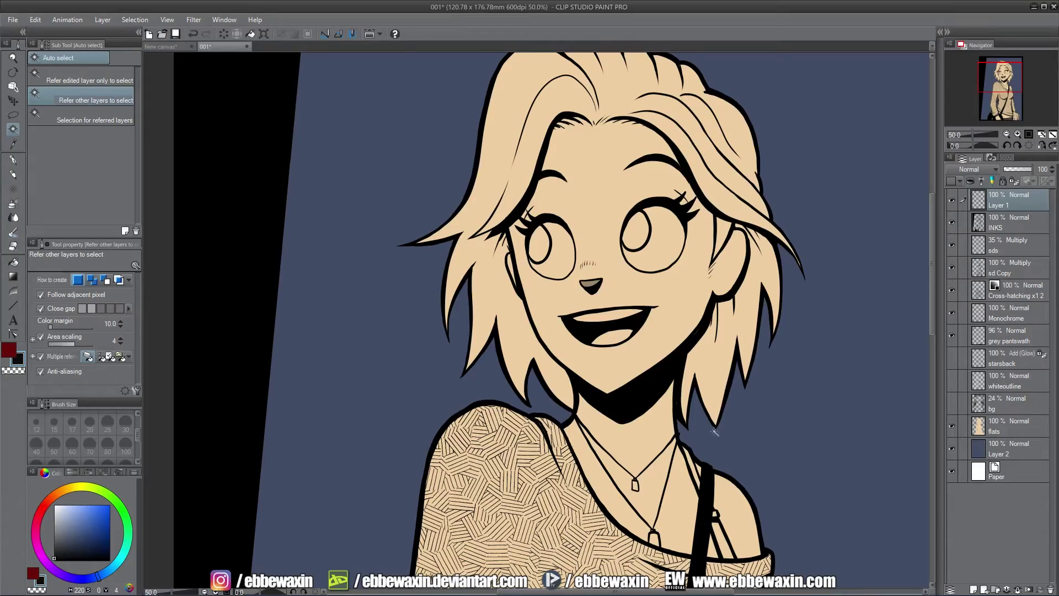
mouse_move(994, 81)
left_mouse_down()
mouse_move(995, 103)
mouse_move(1007, 86)
left_mouse_up()
left_click(1006, 134)
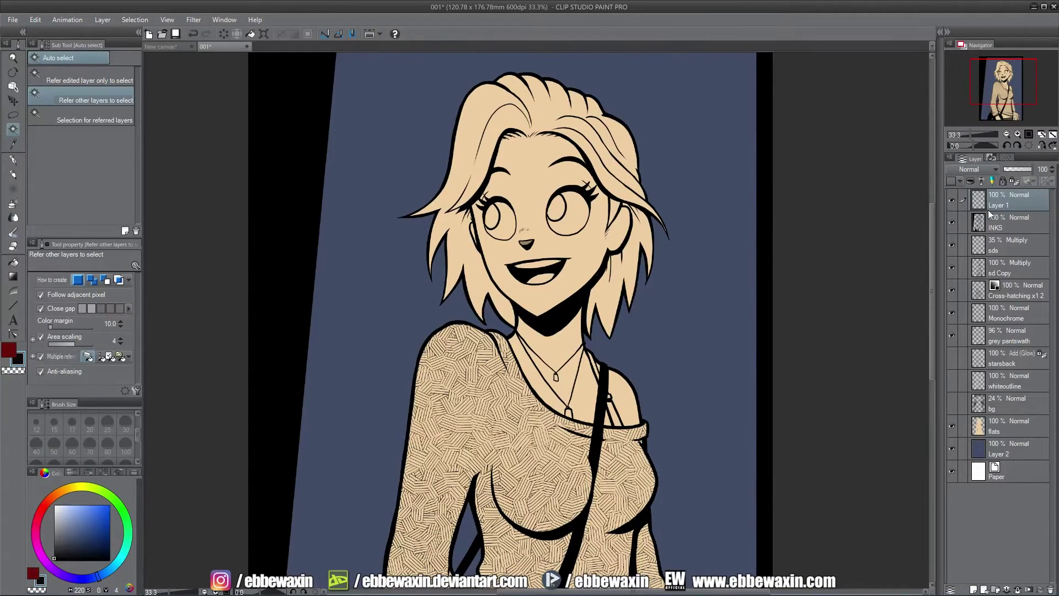
left_click(998, 426)
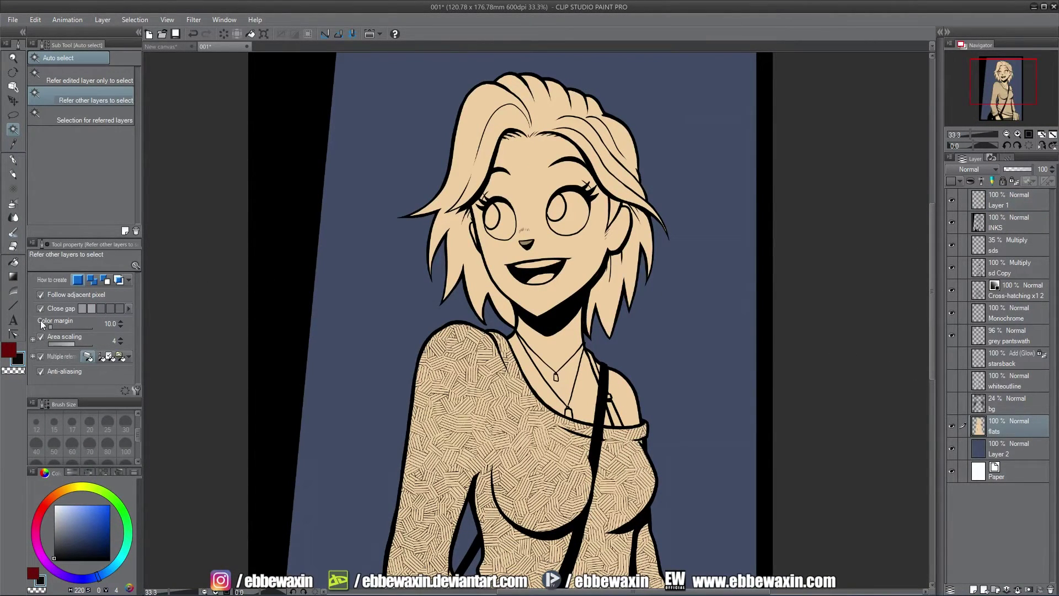
left_click(510, 222)
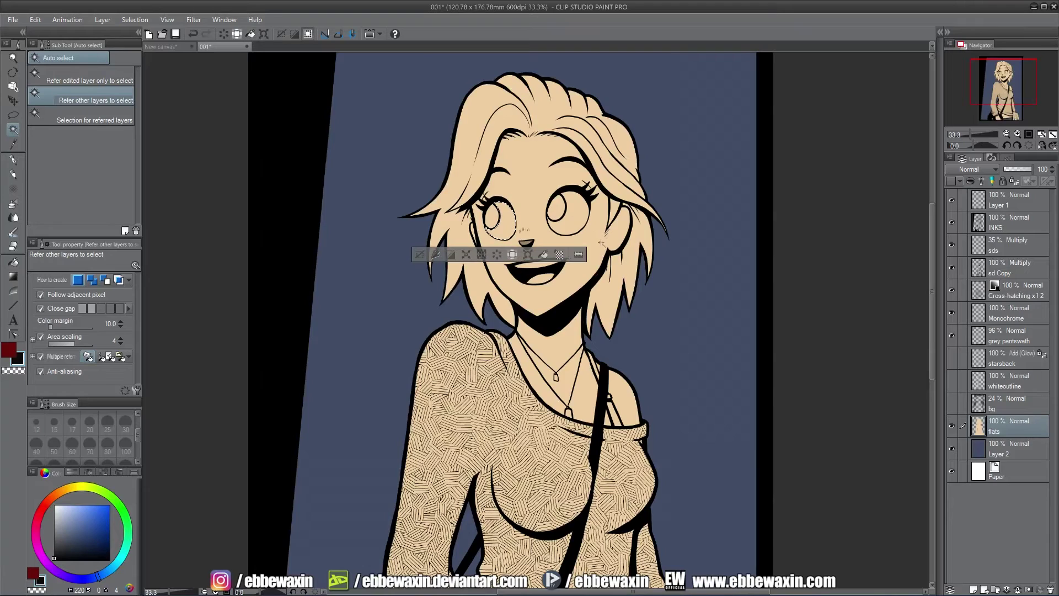
left_click(575, 222, "shift")
left_click(54, 504)
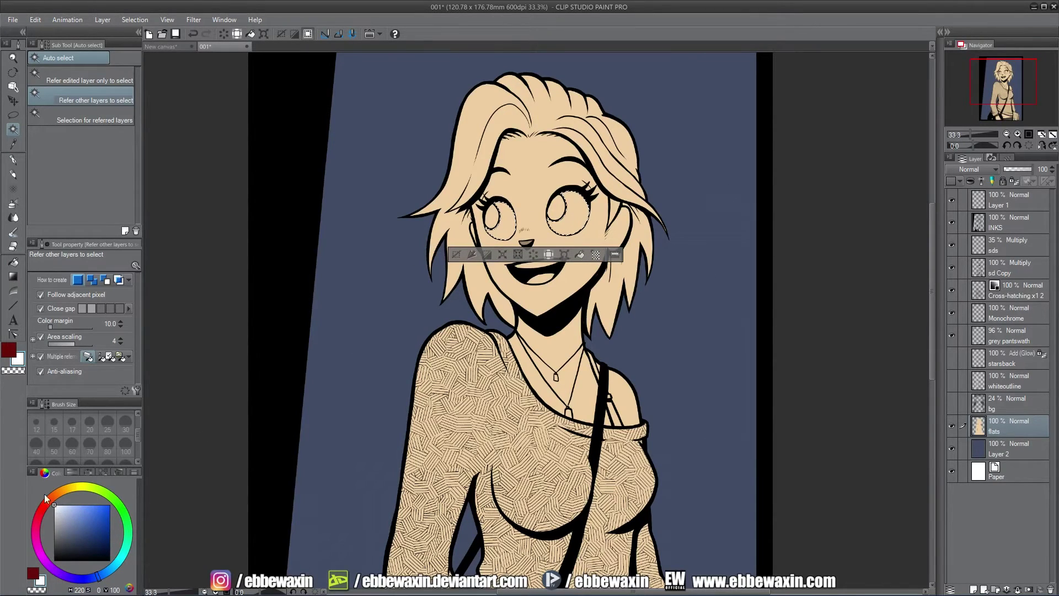
left_click(579, 254)
left_click(540, 270)
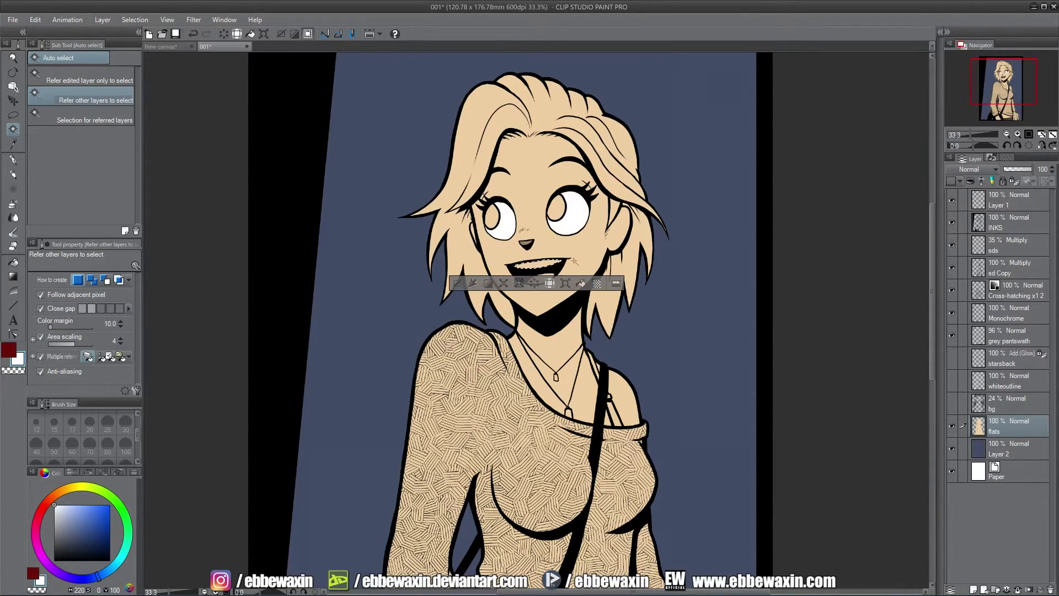
left_click(581, 283)
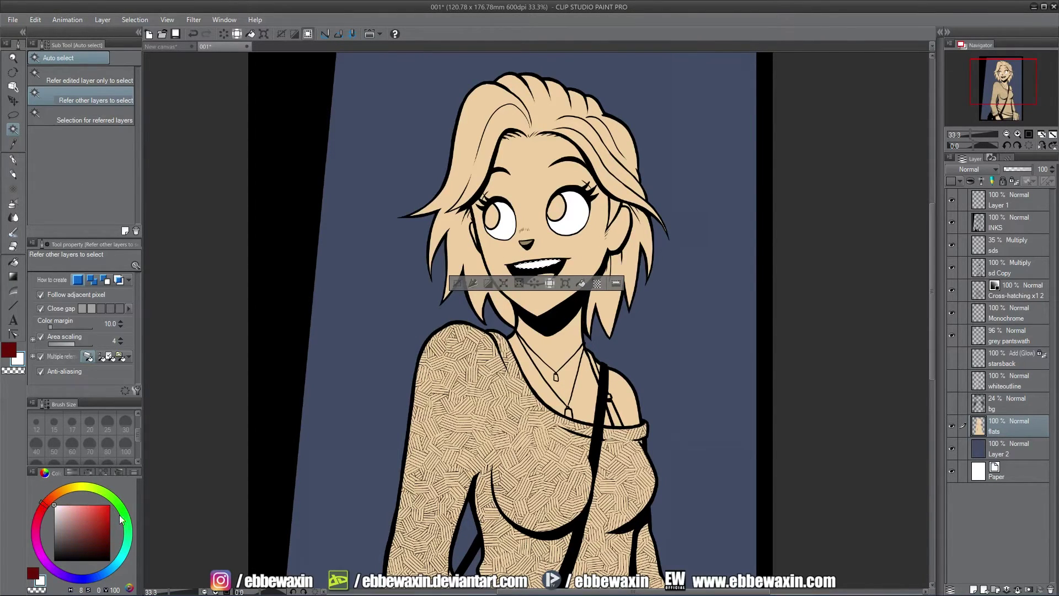
Step: Choose a muted blue drawing color with hue 204, saturation 52 and value 44, and clear the teeth selection
left_click(110, 568)
left_click(78, 518)
left_click_drag(78, 518, 81, 534)
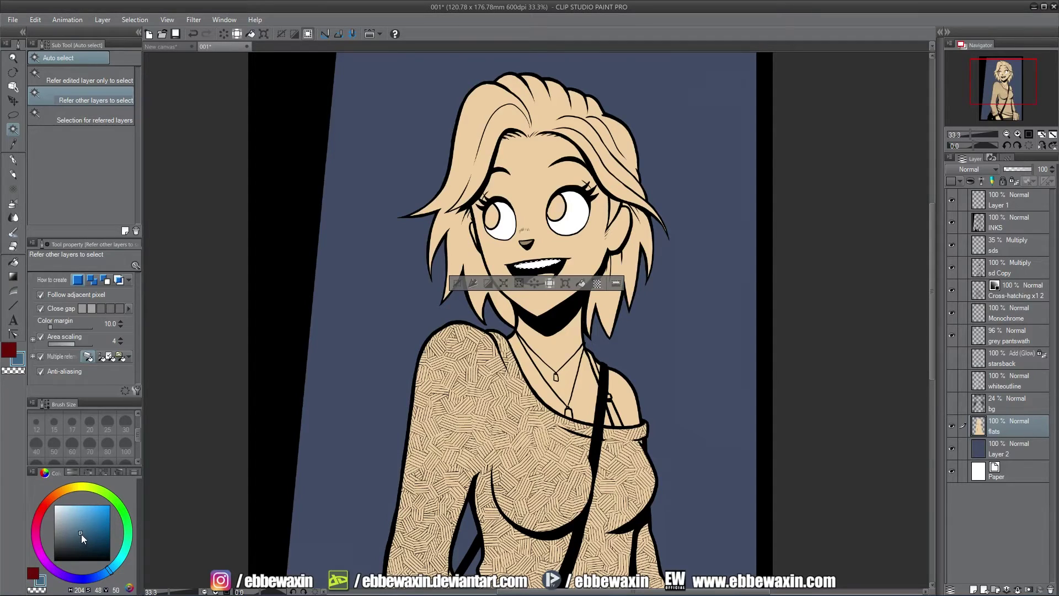
left_click(14, 116)
left_click(803, 180)
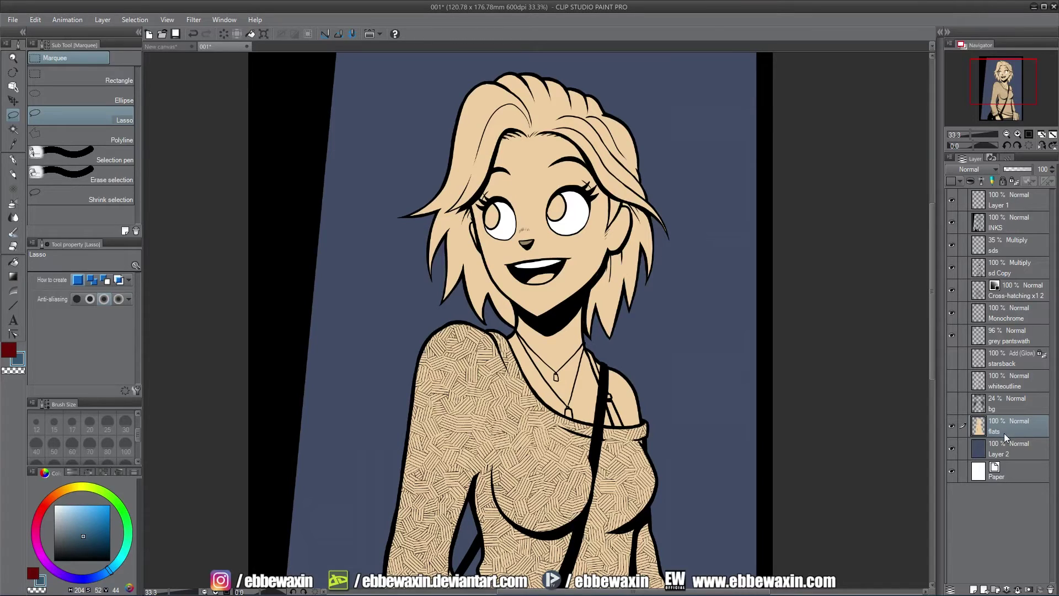
Step: Lock the transparent pixels of the flats layer and set the G-pen brush size to 300
left_click(1014, 180)
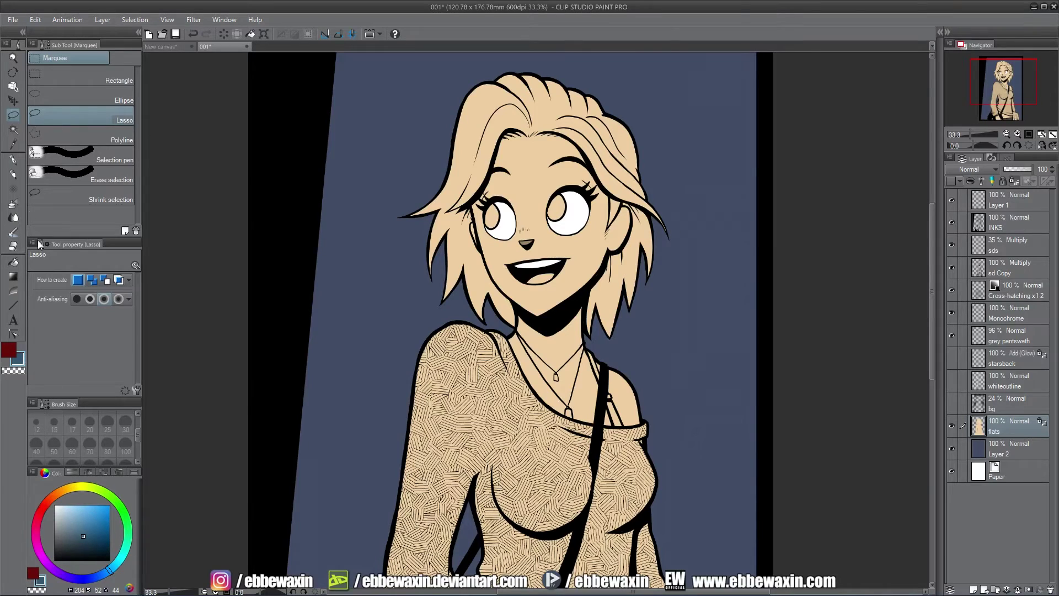
left_click(13, 159)
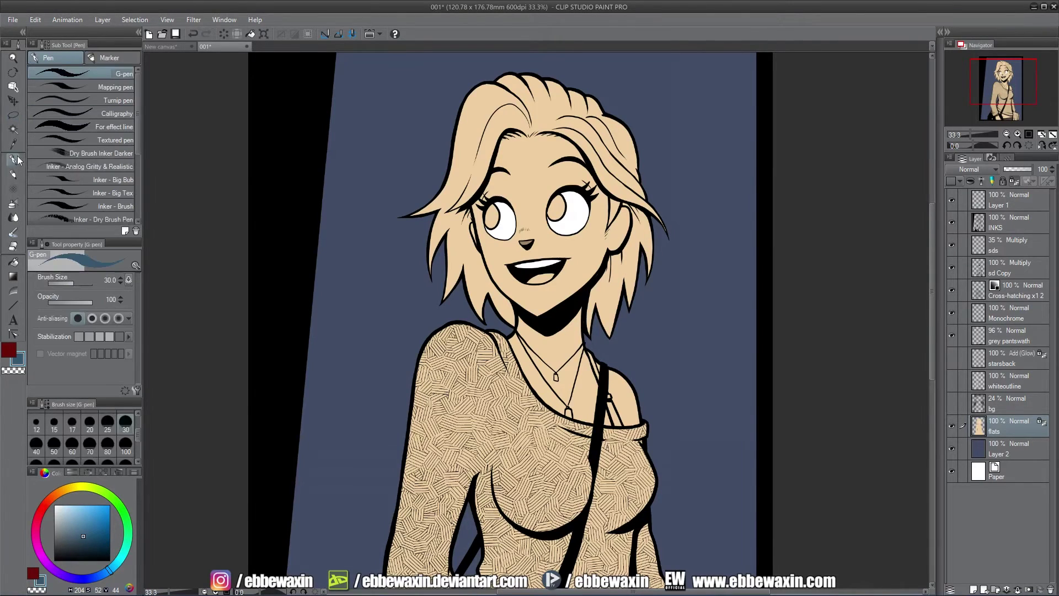
left_click(127, 463)
Step: Paint the sweater's sleeve on the bag side and the far side of the chest blue, undoing the stroke over the bare waist
mouse_move(390, 397)
left_mouse_down()
mouse_move(402, 373)
mouse_move(458, 448)
mouse_move(468, 435)
mouse_move(427, 471)
mouse_move(448, 484)
mouse_move(490, 450)
left_mouse_up()
mouse_move(662, 458)
left_mouse_down()
mouse_move(634, 472)
mouse_move(645, 459)
mouse_move(640, 484)
mouse_move(656, 502)
mouse_move(633, 529)
left_mouse_up()
mouse_move(723, 416)
left_mouse_down()
mouse_move(729, 221)
mouse_move(749, 217)
left_mouse_up()
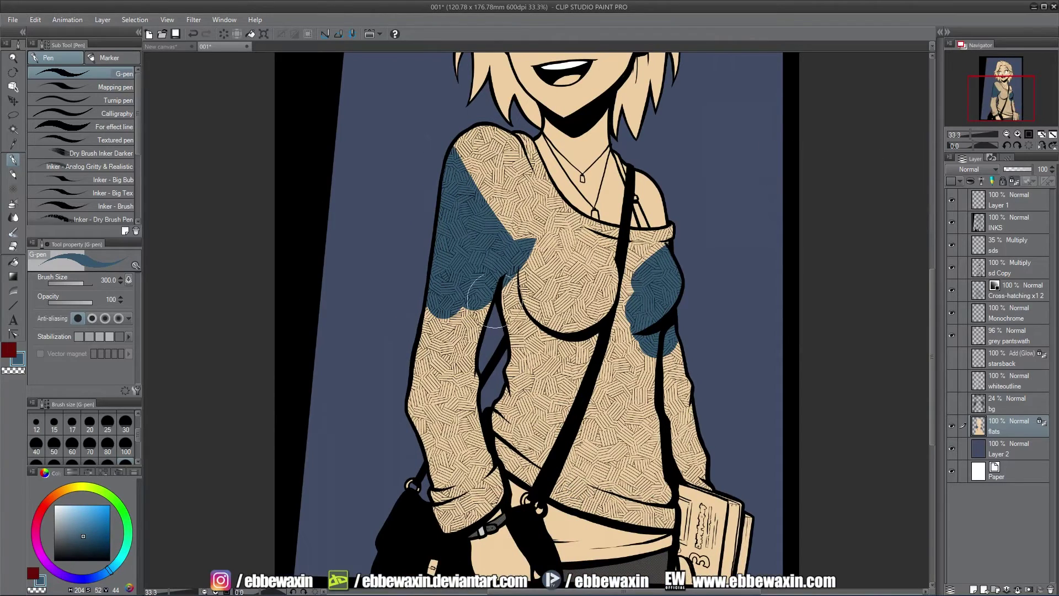
mouse_move(485, 301)
left_mouse_down()
mouse_move(485, 345)
mouse_move(460, 372)
mouse_move(426, 362)
mouse_move(421, 344)
mouse_move(446, 372)
mouse_move(471, 377)
mouse_move(485, 455)
mouse_move(461, 471)
mouse_move(412, 390)
mouse_move(505, 444)
mouse_move(460, 423)
mouse_move(458, 458)
left_mouse_up()
mouse_move(588, 484)
left_mouse_down()
mouse_move(579, 522)
mouse_move(592, 499)
left_mouse_up()
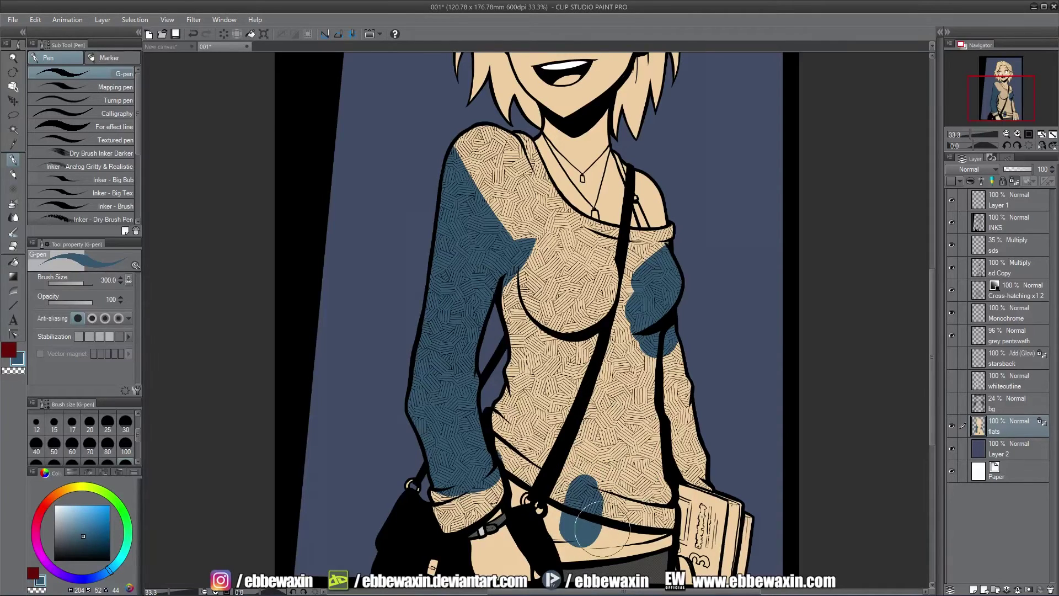
key("ctrl+z")
Step: Paint the rest of the sweater blue on the flats layer, covering the torso, other sleeve, shoulder, cuff and neckline
mouse_move(670, 331)
left_mouse_down()
mouse_move(657, 419)
mouse_move(689, 411)
mouse_move(703, 458)
mouse_move(686, 483)
mouse_move(639, 513)
mouse_move(609, 512)
mouse_move(508, 449)
mouse_move(500, 292)
mouse_move(540, 469)
mouse_move(639, 499)
mouse_move(654, 453)
mouse_move(535, 436)
mouse_move(595, 320)
mouse_move(645, 336)
mouse_move(656, 308)
left_mouse_up()
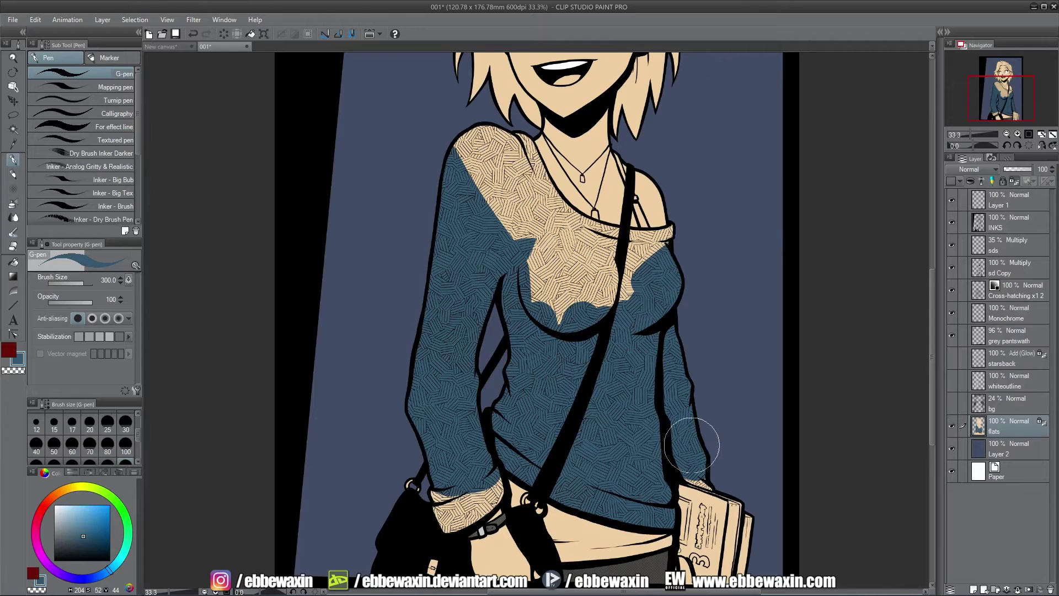
mouse_move(693, 445)
left_mouse_down()
mouse_move(689, 463)
mouse_move(721, 472)
left_mouse_up()
mouse_move(662, 301)
left_mouse_down()
mouse_move(673, 241)
mouse_move(618, 251)
mouse_move(557, 229)
mouse_move(504, 146)
mouse_move(476, 132)
mouse_move(451, 187)
mouse_move(526, 286)
mouse_move(563, 317)
mouse_move(635, 295)
mouse_move(686, 331)
left_mouse_up()
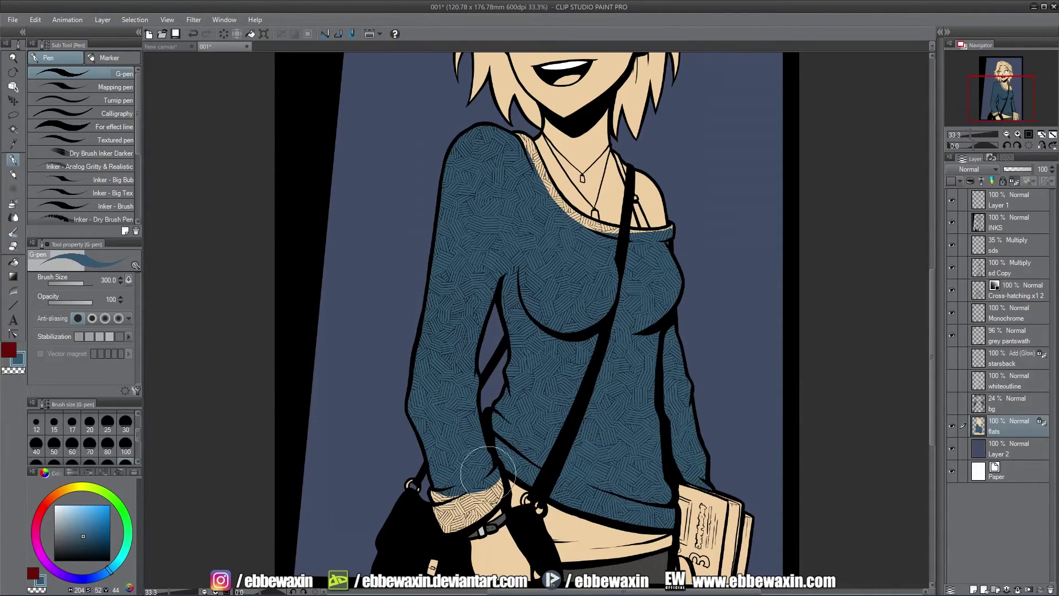
mouse_move(488, 473)
left_mouse_down()
mouse_move(475, 501)
mouse_move(441, 510)
mouse_move(494, 451)
left_mouse_up()
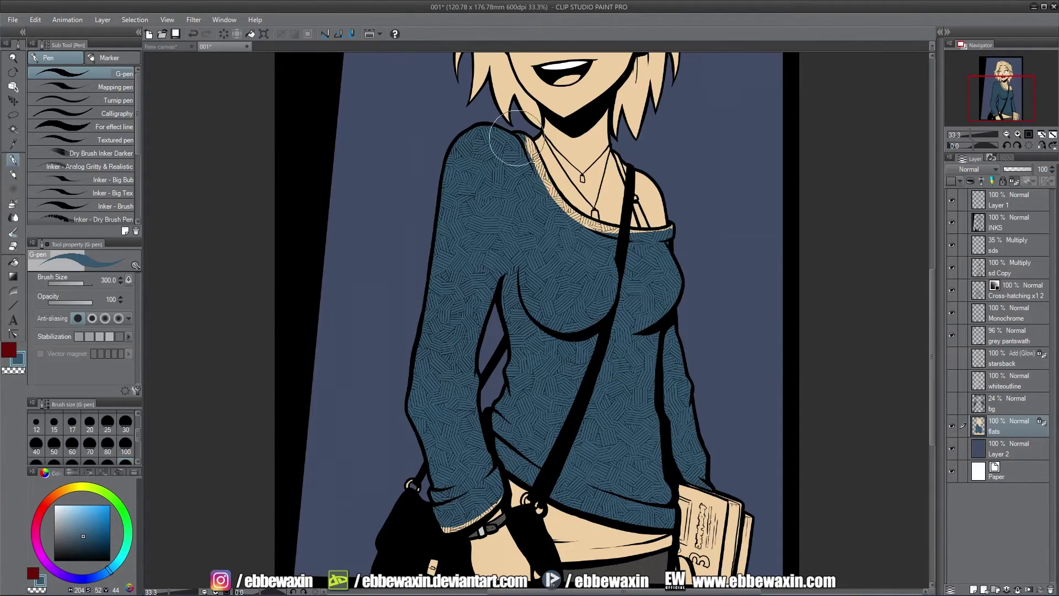
mouse_move(516, 138)
left_mouse_down()
mouse_move(562, 217)
mouse_move(590, 234)
left_mouse_up()
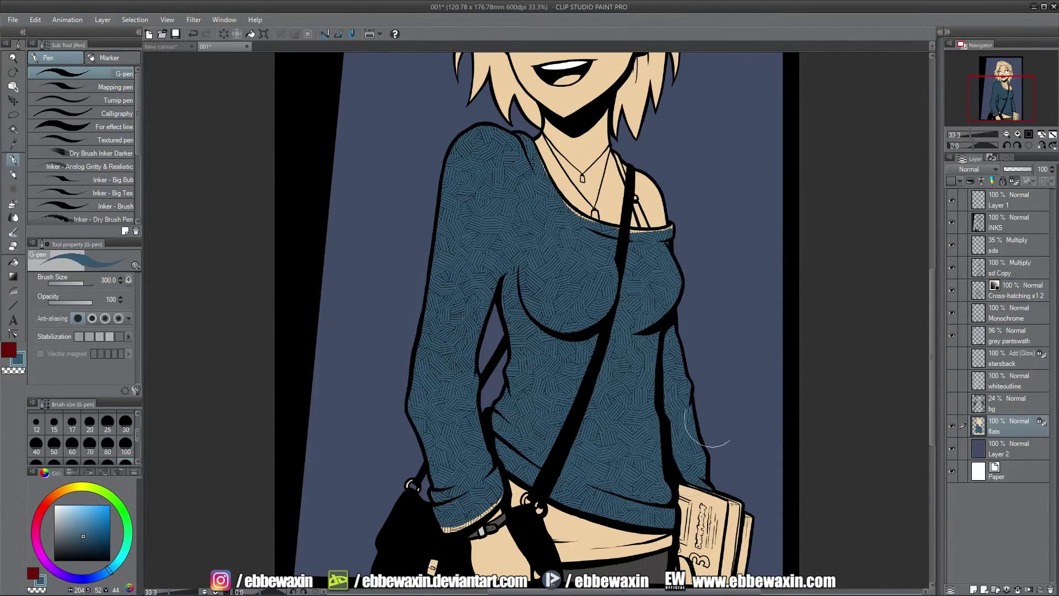
left_click_drag(296, 179, 224, 433)
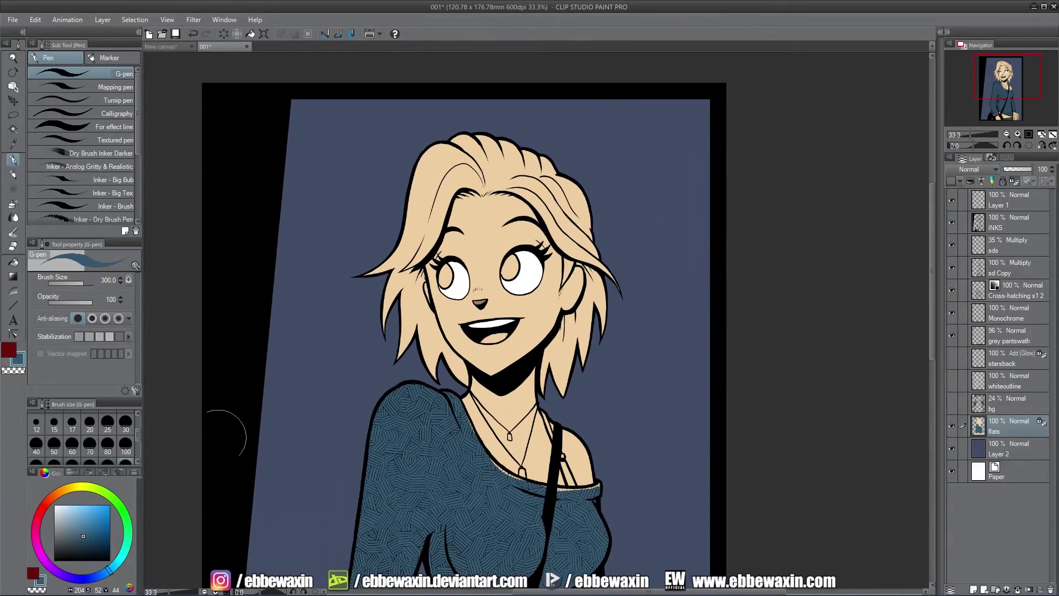
Step: Paint all of the character's hair golden yellow on the flats layer, using hue 37, saturation 58 and value 99
left_click(64, 487)
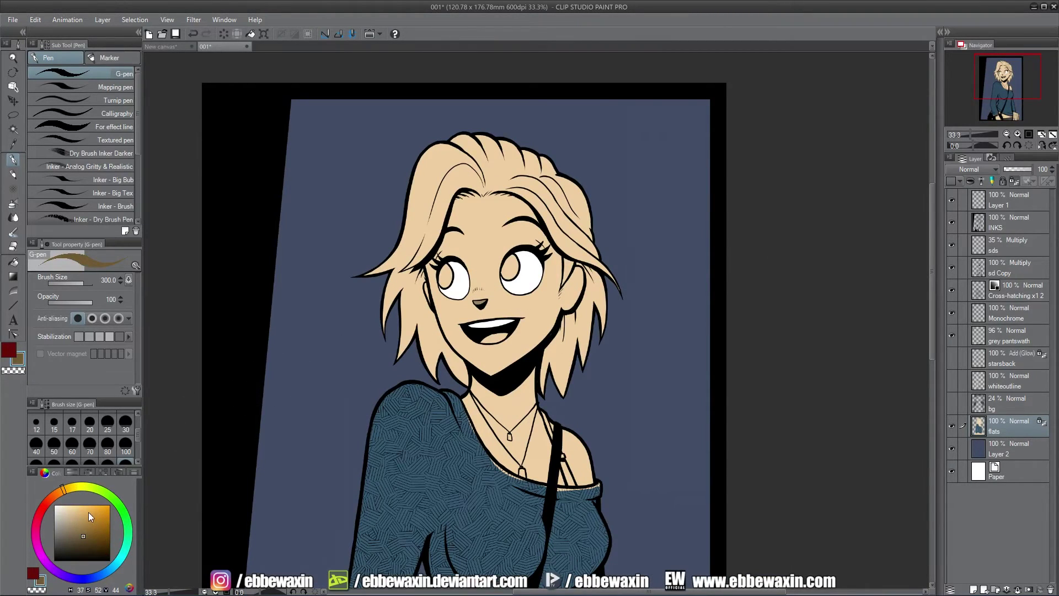
left_click(86, 505)
mouse_move(411, 165)
left_mouse_down()
mouse_move(425, 212)
mouse_move(443, 166)
mouse_move(423, 173)
mouse_move(455, 165)
mouse_move(482, 176)
mouse_move(463, 135)
mouse_move(505, 174)
mouse_move(551, 191)
mouse_move(516, 138)
mouse_move(562, 196)
mouse_move(554, 201)
mouse_move(571, 232)
mouse_move(609, 245)
mouse_move(598, 241)
mouse_move(598, 319)
mouse_move(572, 336)
mouse_move(558, 375)
left_mouse_up()
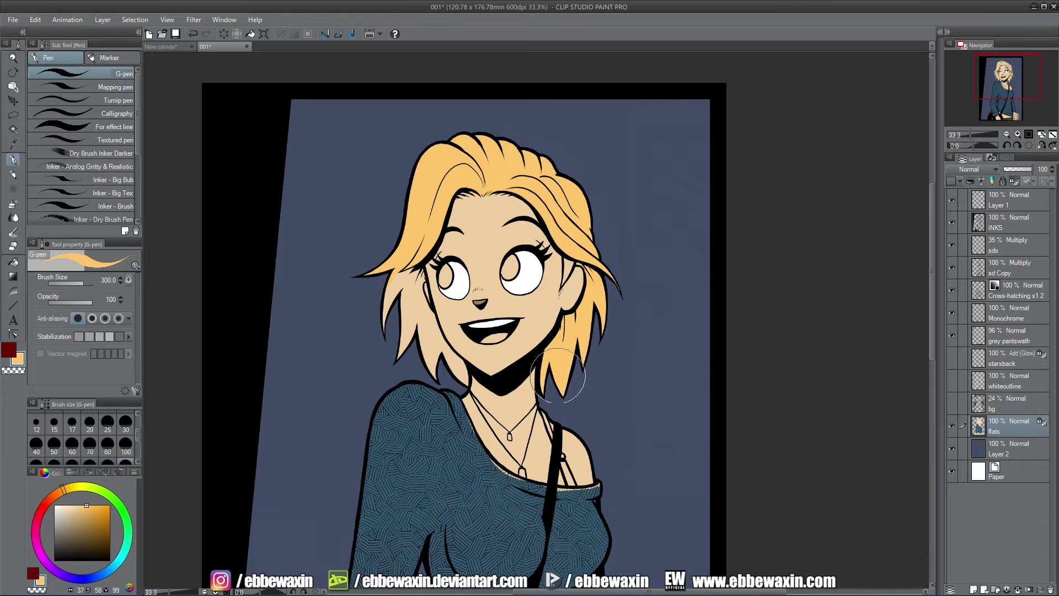
left_click_drag(419, 304, 399, 315)
mouse_move(413, 272)
left_mouse_down()
mouse_move(413, 330)
mouse_move(413, 298)
mouse_move(424, 338)
mouse_move(441, 359)
mouse_move(425, 318)
mouse_move(456, 375)
mouse_move(393, 357)
left_mouse_up()
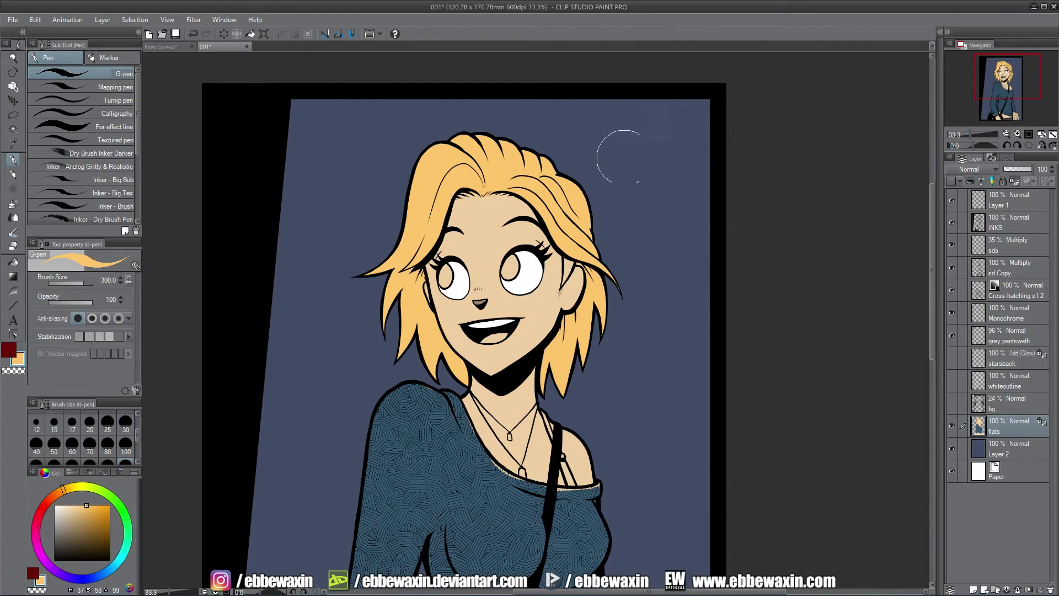
Step: Paint the tongue in the open mouth orange-red, using hue 15, saturation 65 and value 78
left_click_drag(997, 90, 995, 92)
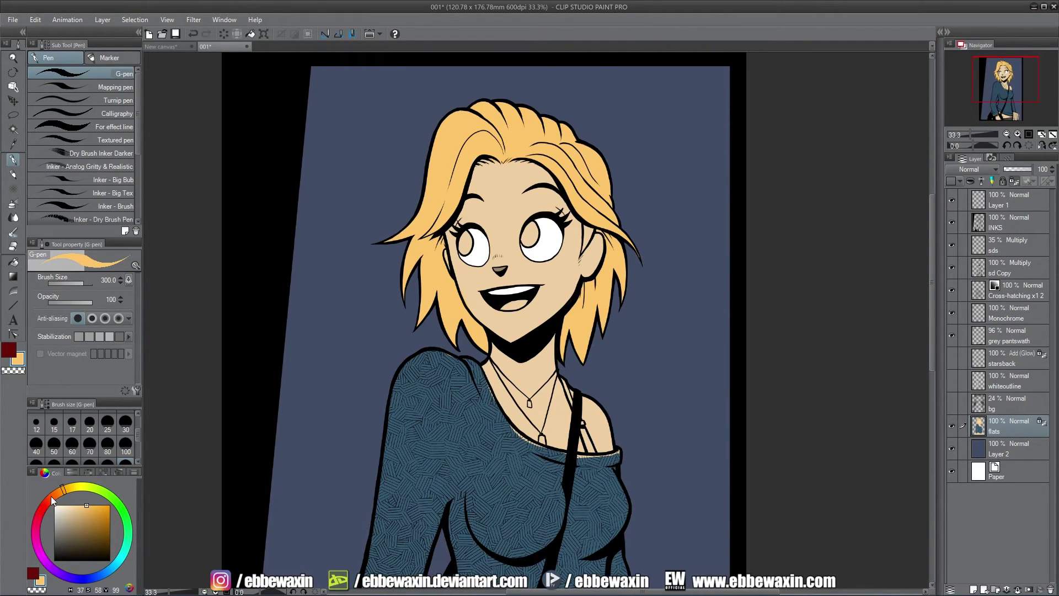
left_click(51, 495)
left_click(90, 517)
mouse_move(509, 273)
left_mouse_down()
mouse_move(496, 304)
mouse_move(519, 301)
left_mouse_up()
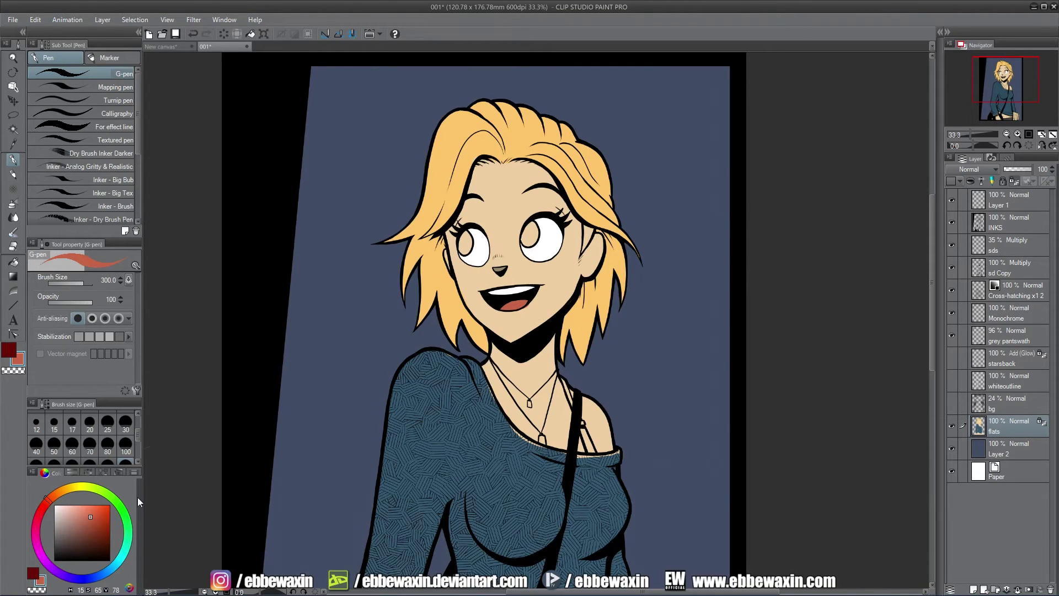
Step: Paint both irises turquoise, using hue 181, saturation 65 and value 78
left_click(121, 553)
left_click_drag(465, 247, 464, 242)
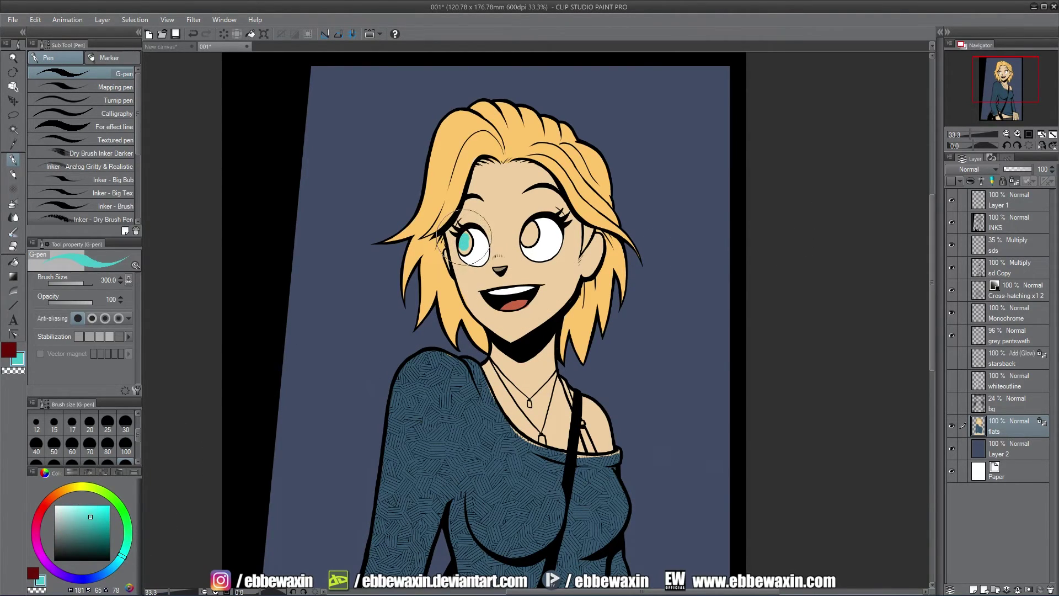
left_click_drag(528, 236, 528, 234)
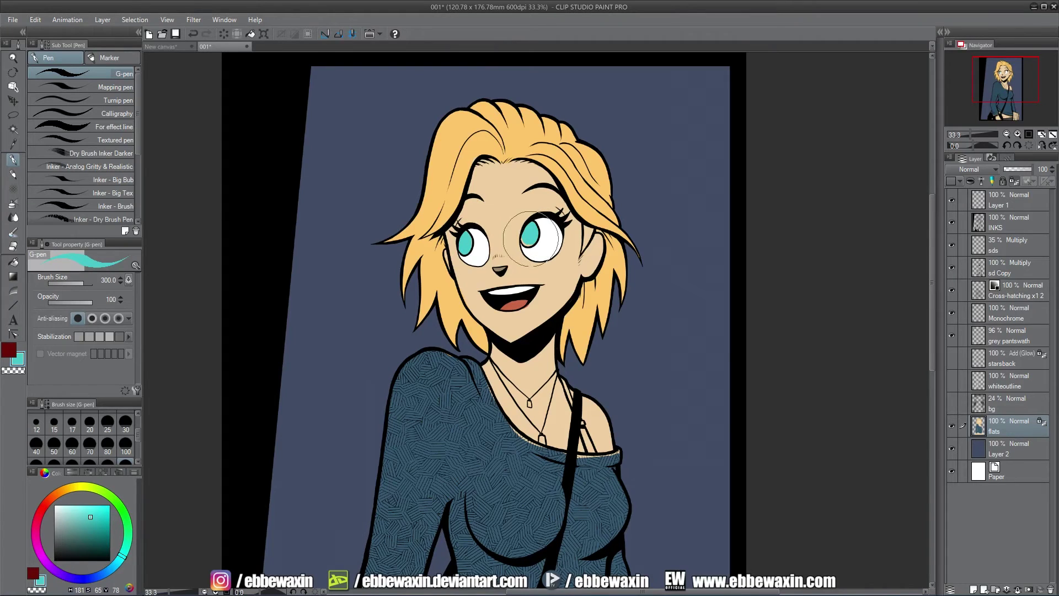
Step: Check transparency in the New canvas document by hiding and reshowing its Paper layer, and return to the 001 drawing
left_click_drag(999, 85, 998, 96)
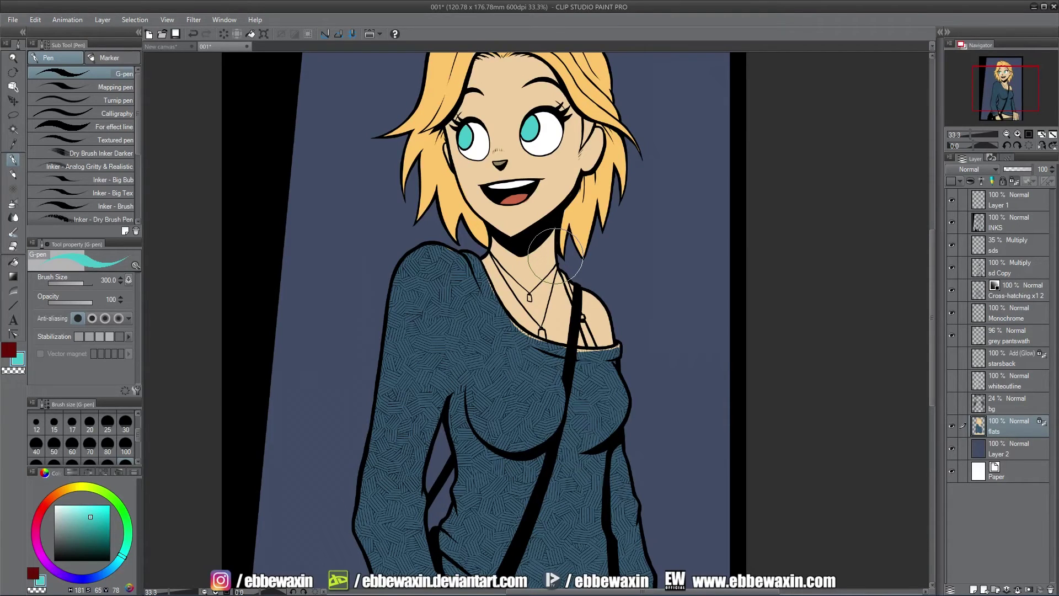
left_click_drag(997, 92, 997, 85)
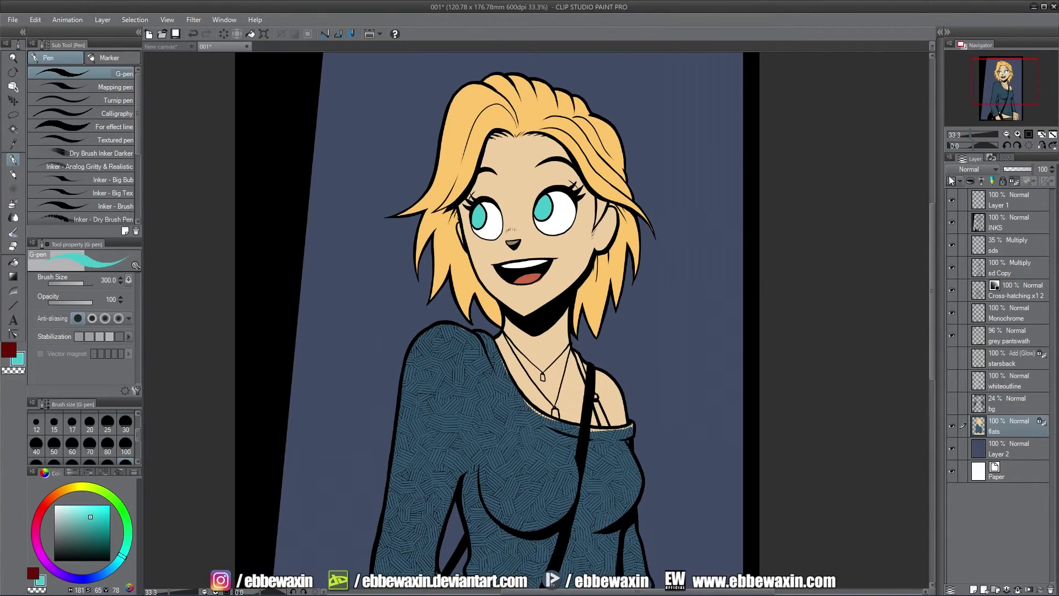
left_click(175, 45)
left_click_drag(952, 250, 952, 267)
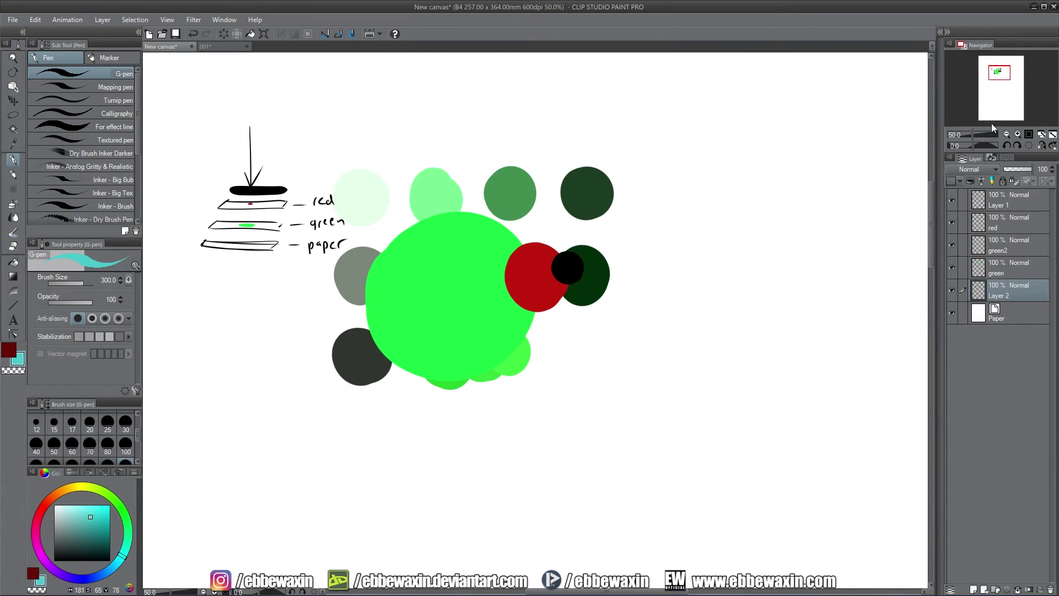
left_click_drag(998, 69, 996, 70)
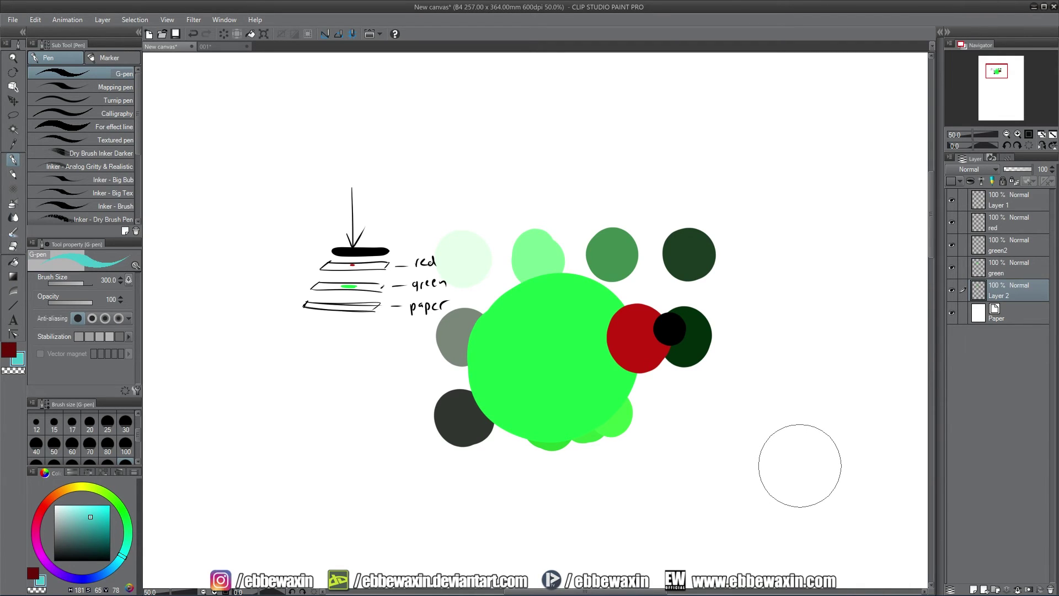
left_click(951, 313)
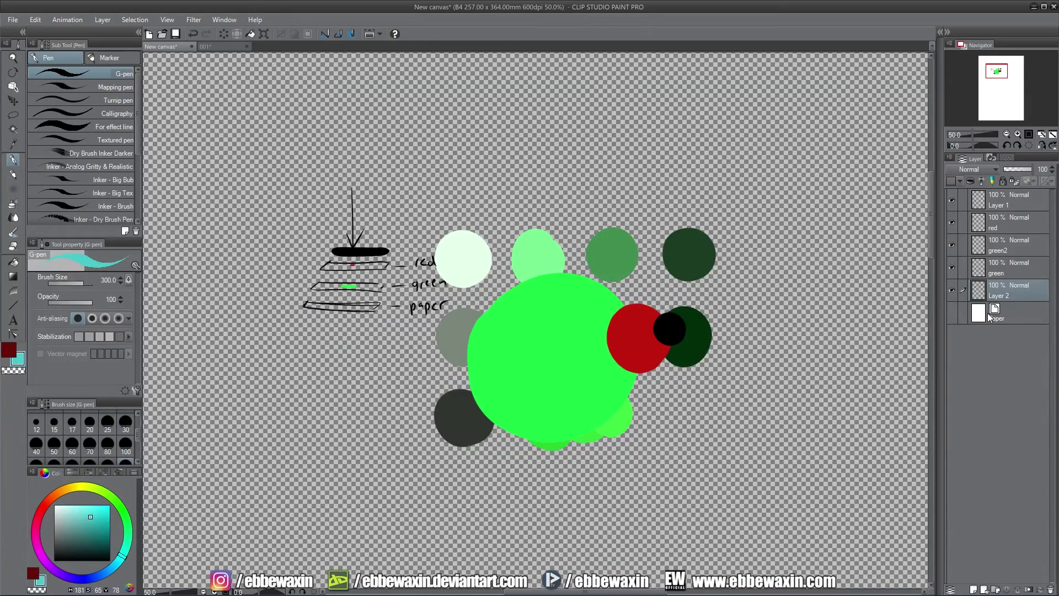
left_click(952, 313)
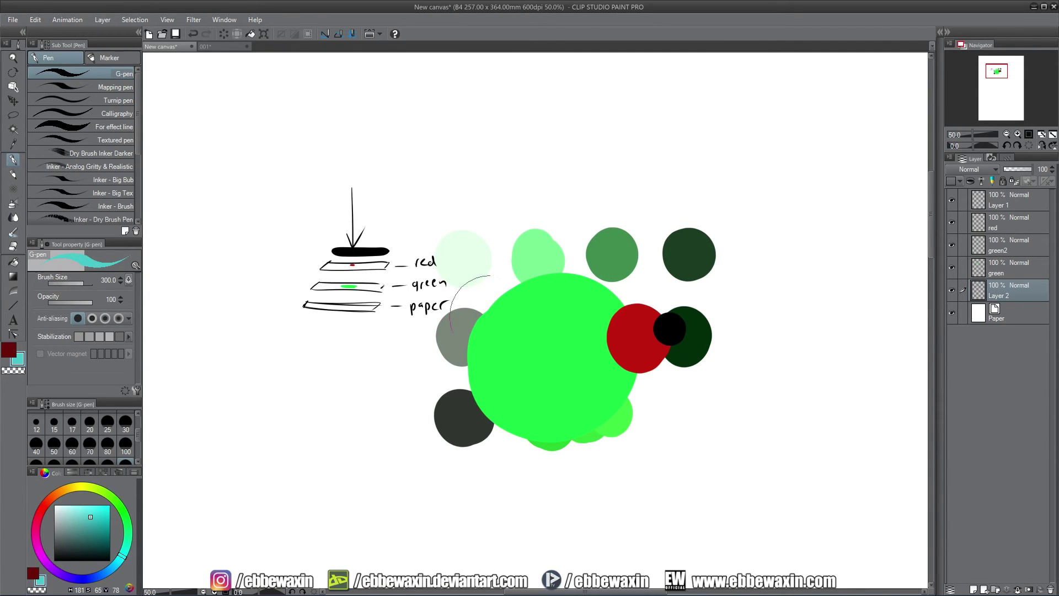
left_click(205, 46)
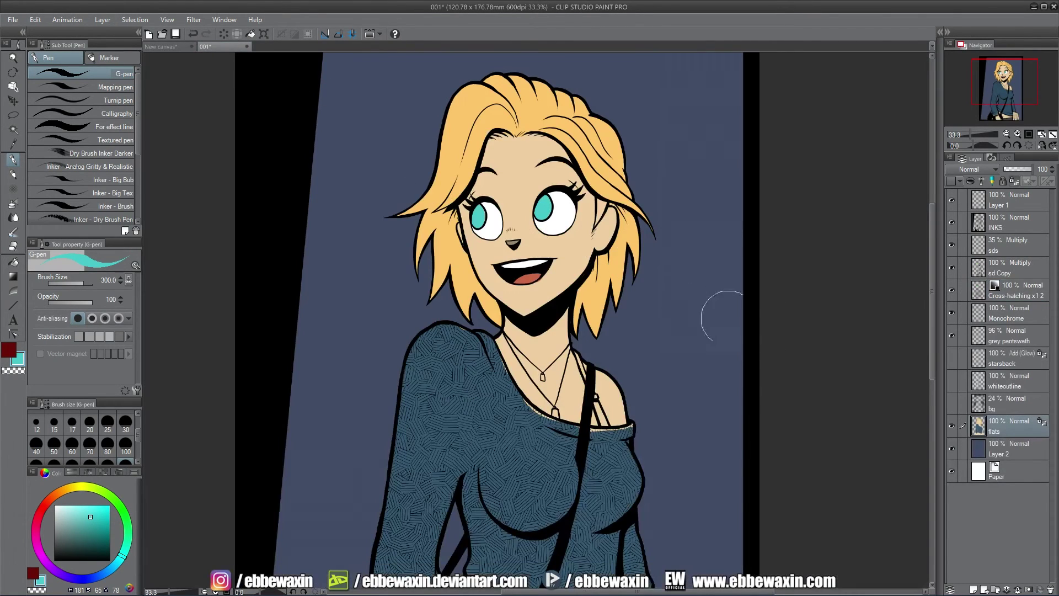
Step: Undo the iris, tongue, hair and sweater painting until the sweater and hair are back to the flat skin tone
left_click_drag(988, 80, 988, 86)
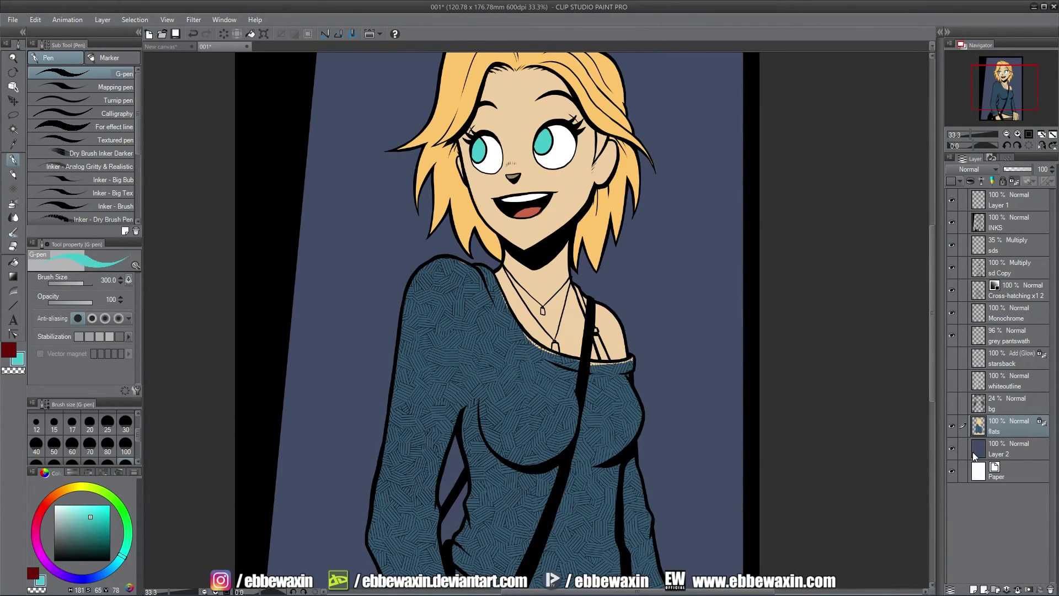
key("ctrl+z")
key("ctrl+z")
key("ctrl+z")
key("ctrl+z")
key("ctrl+z")
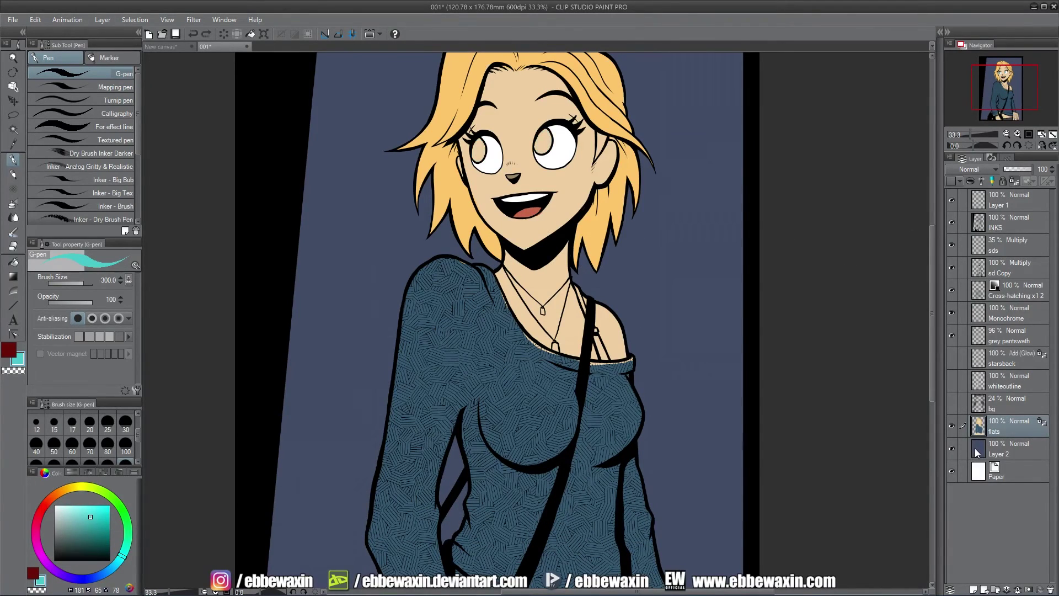
key("ctrl+z")
key("ctrl+z")
key("ctrl+z")
key("ctrl+z")
key("ctrl+z")
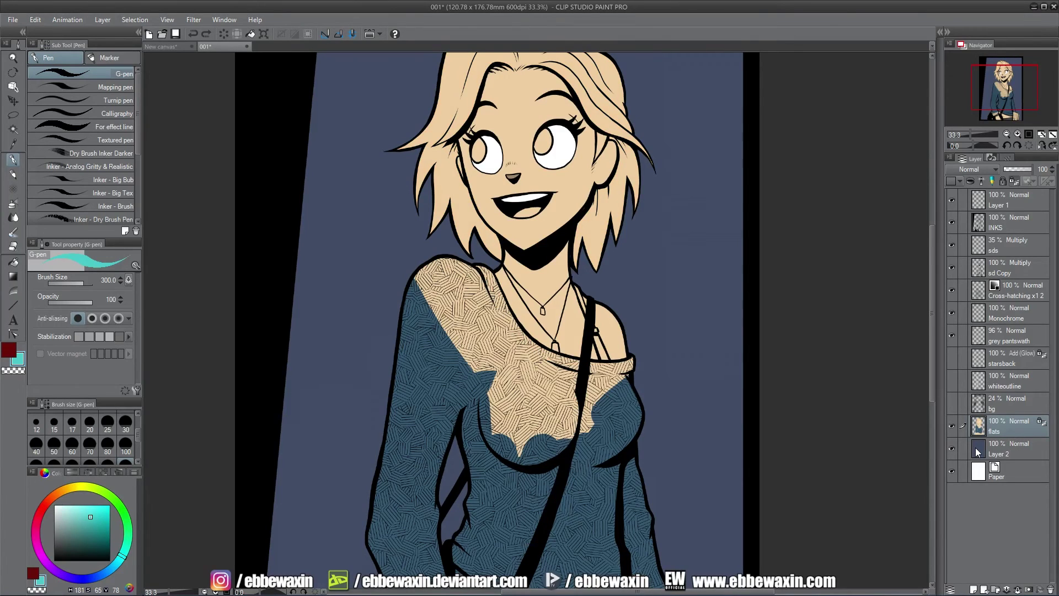
key("ctrl+z")
key("ctrl+z")
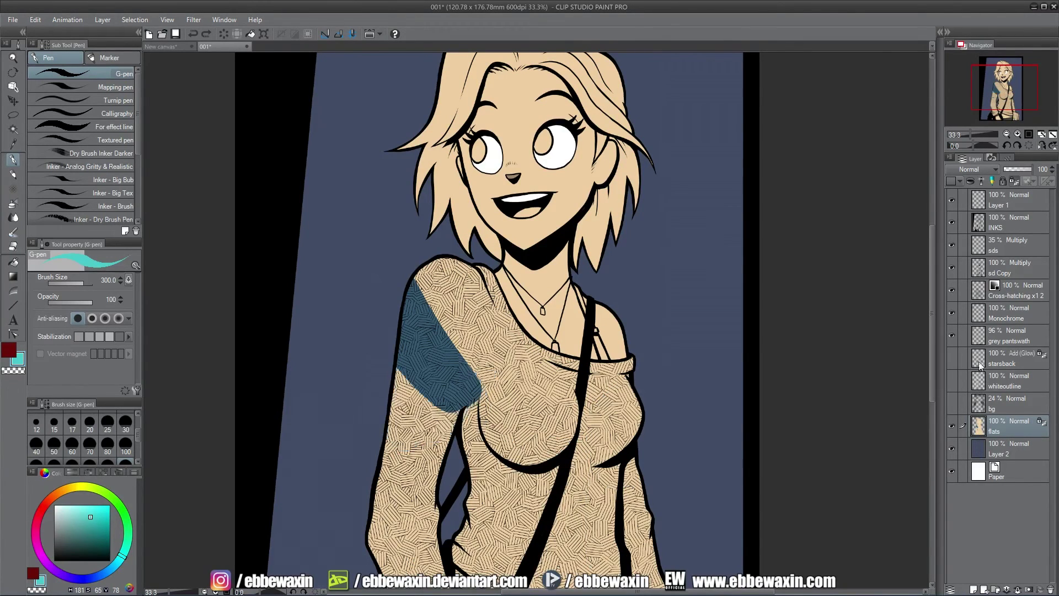
left_click(1007, 134)
key("ctrl+z")
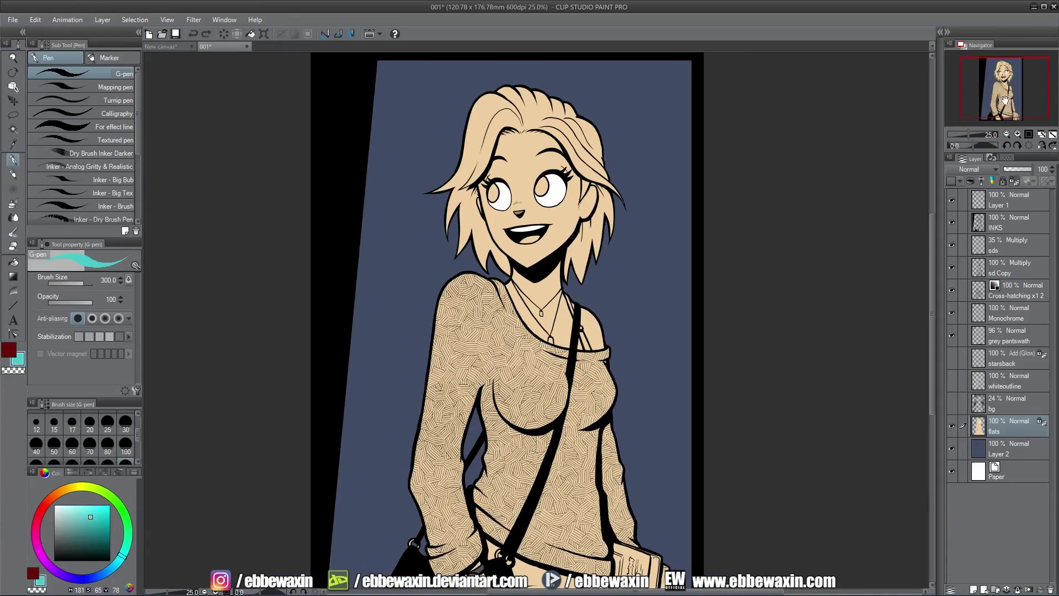
Step: Select the whole canvas and fill the transparency-locked flats with bright cyan, using hue 181, saturation 78 and value 97
mouse_move(1005, 99)
left_mouse_down()
mouse_move(1005, 118)
mouse_move(1004, 92)
left_mouse_up()
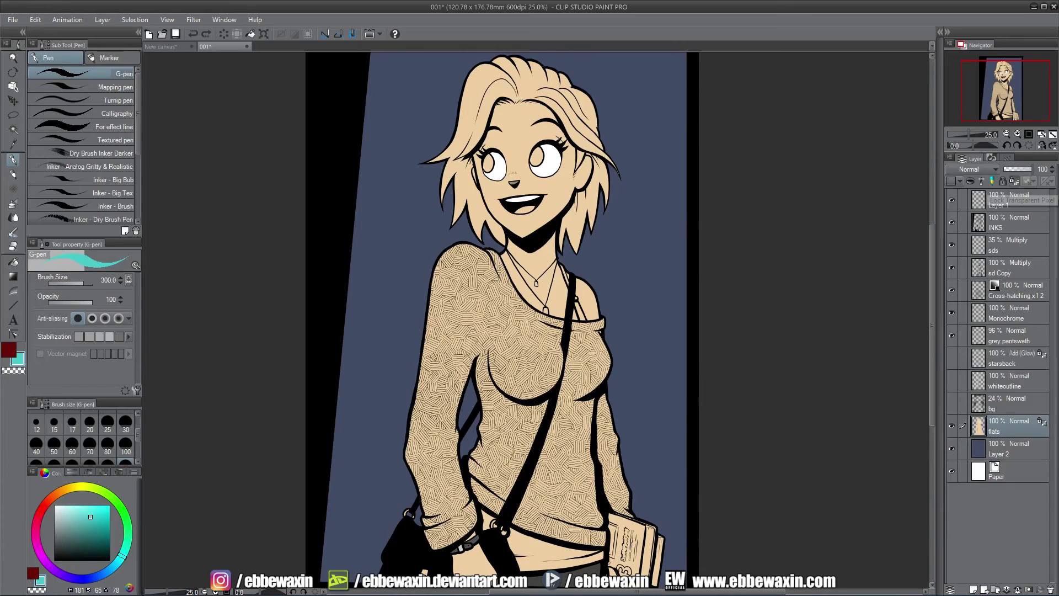
left_click_drag(83, 521, 98, 506)
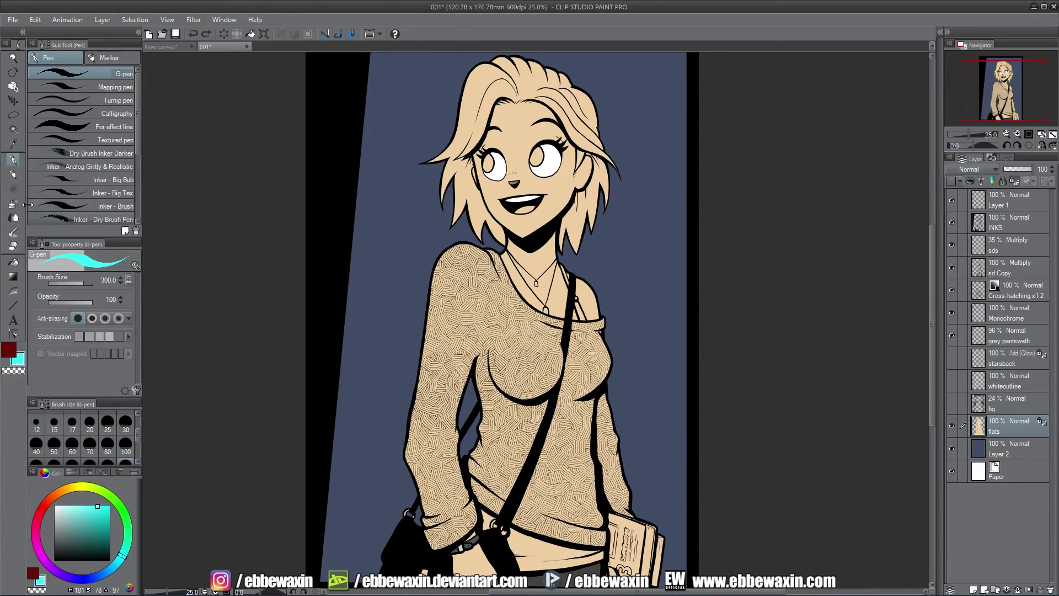
left_click(14, 261)
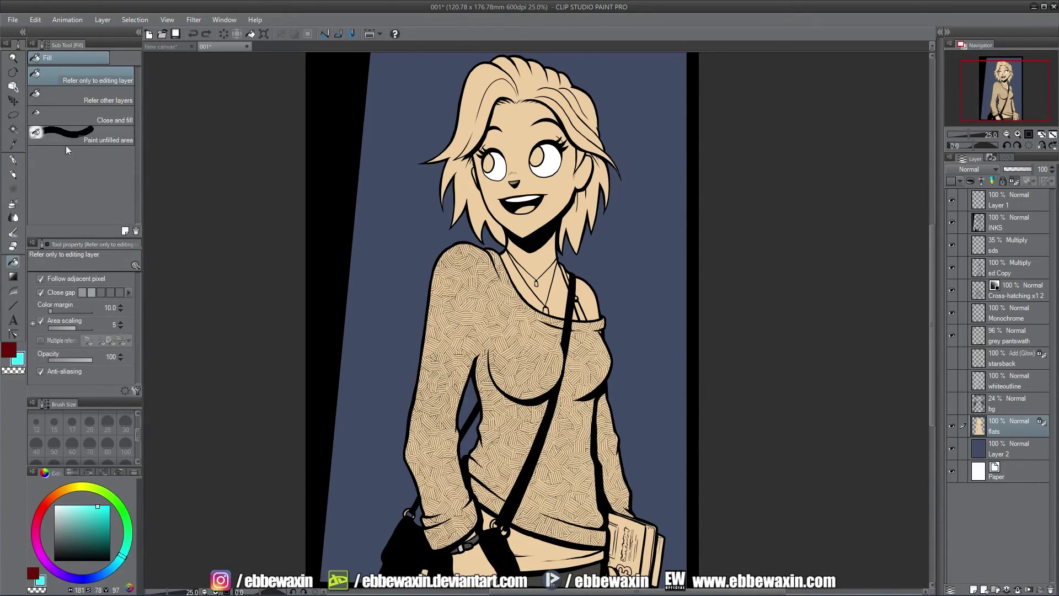
left_click(13, 115)
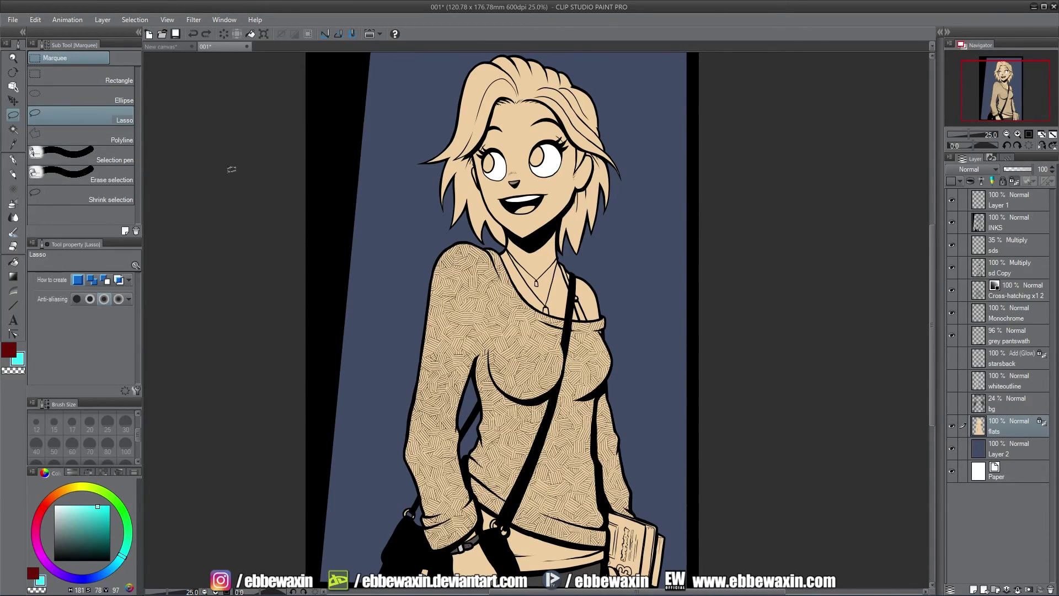
key("ctrl+a")
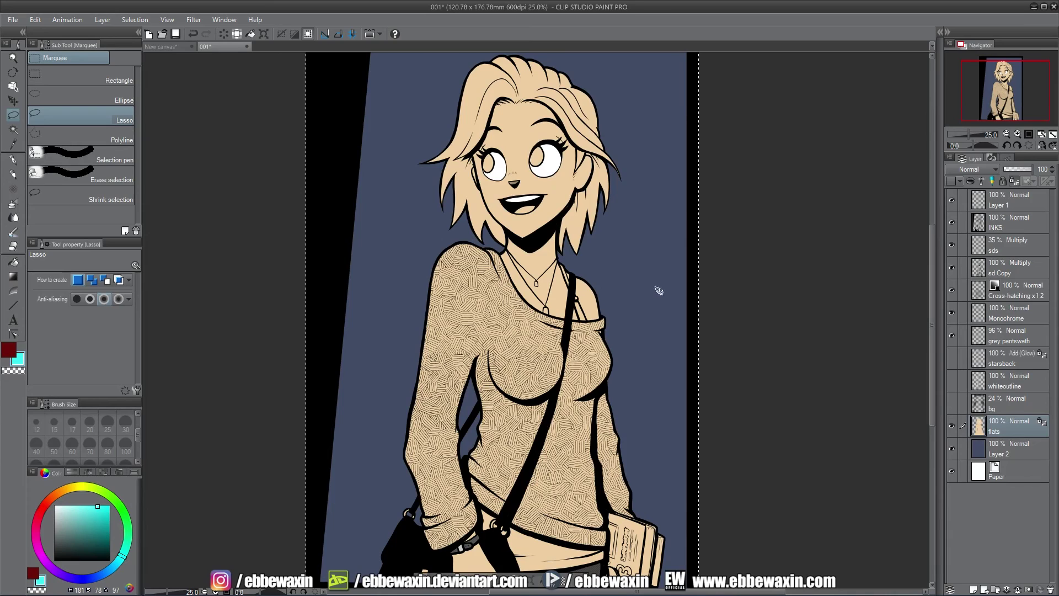
left_click(547, 580)
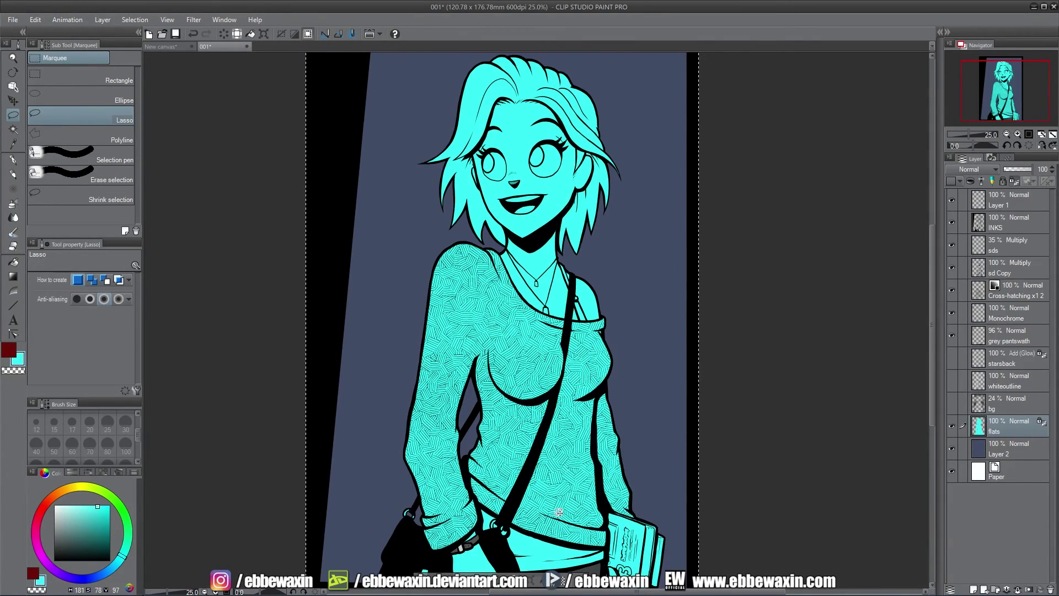
Step: Refill the flats with muted teal (hue 181, saturation 47, value 74), then with deeper blue (hue 195, saturation 72, value 64)
left_click(80, 519)
key("alt+BackSpace")
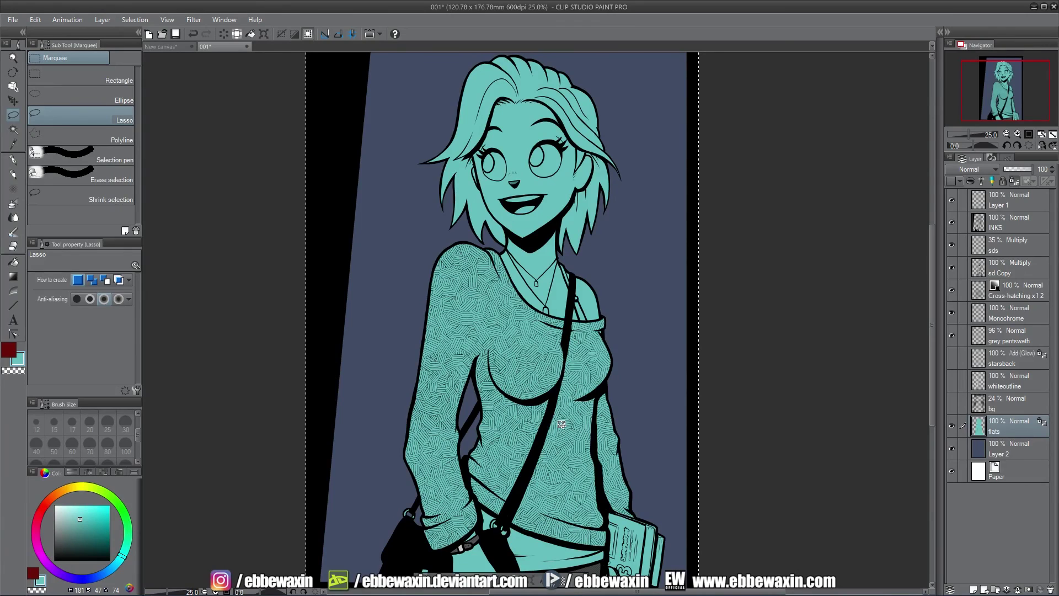
left_click(114, 566)
left_click_drag(97, 534, 95, 525)
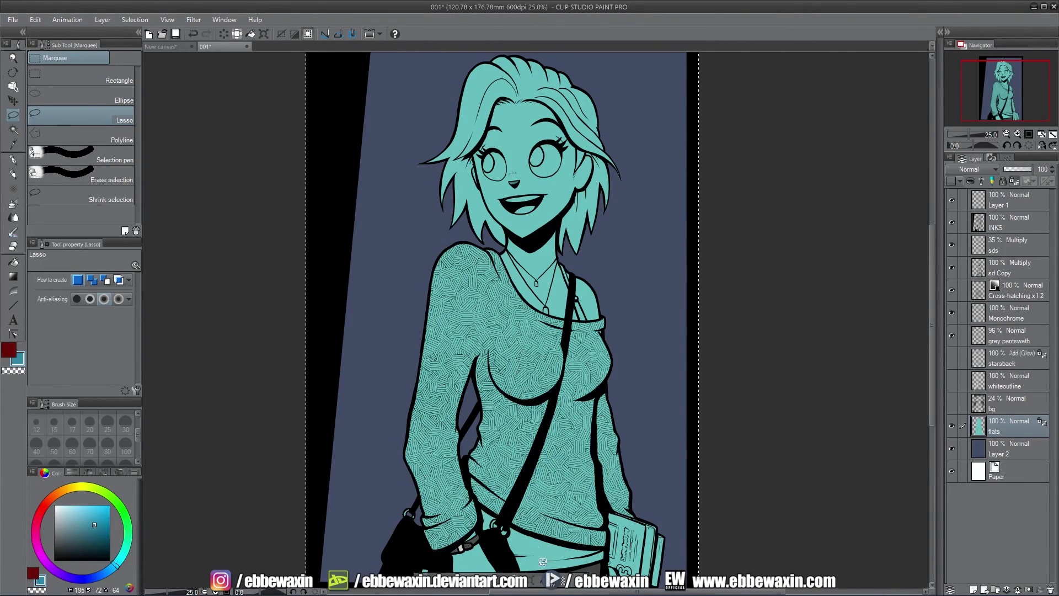
key("alt+BackSpace")
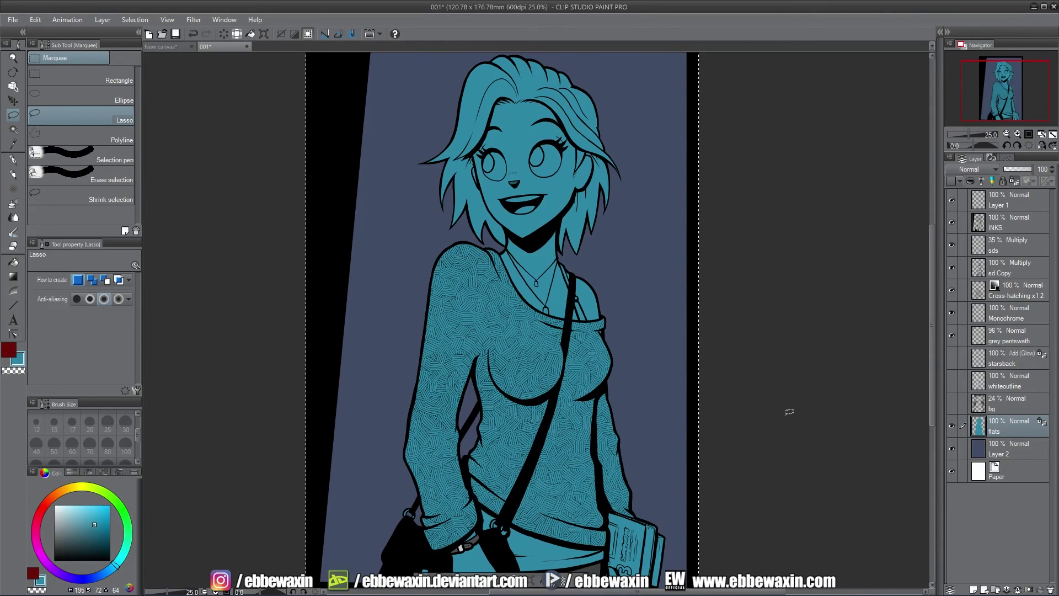